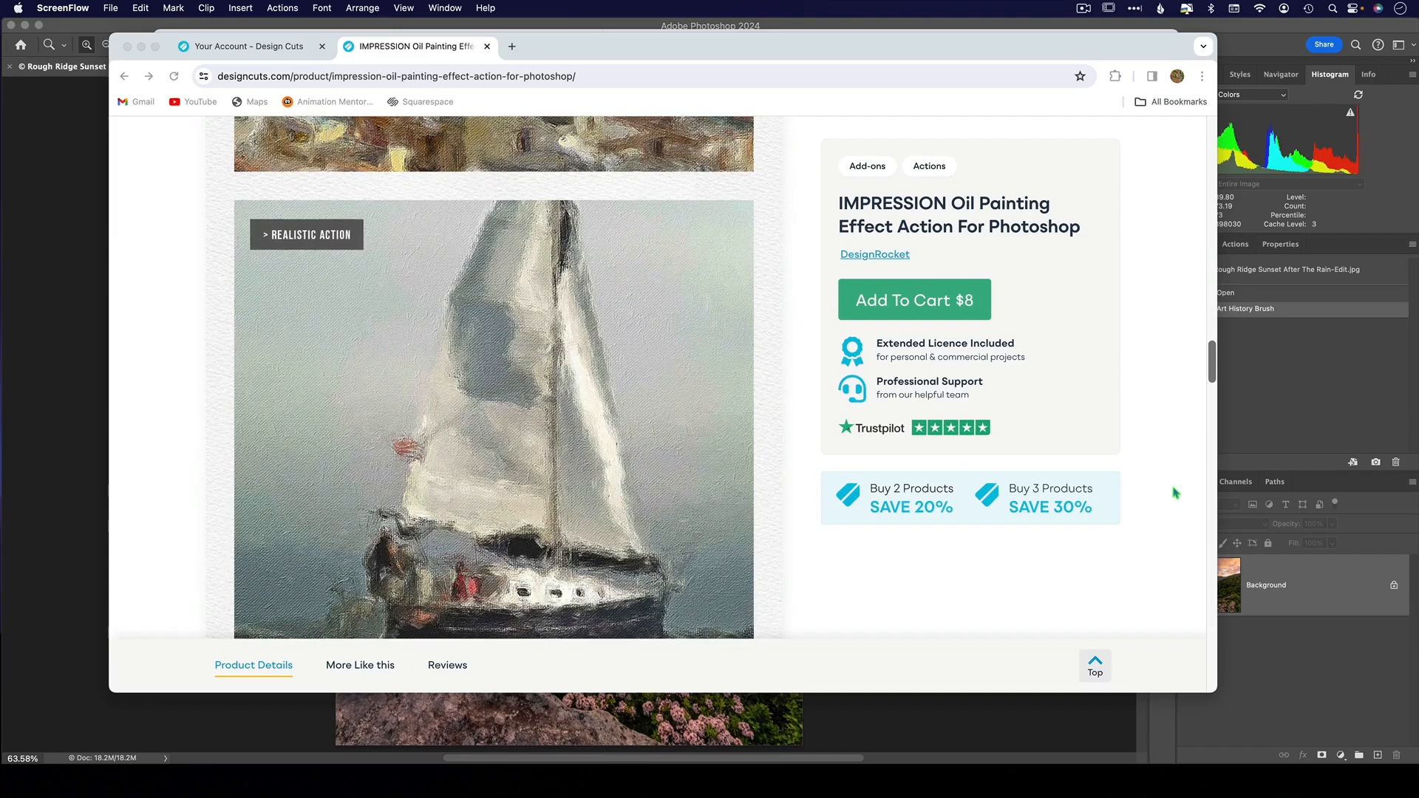
scroll(1180, 476, "up", 15)
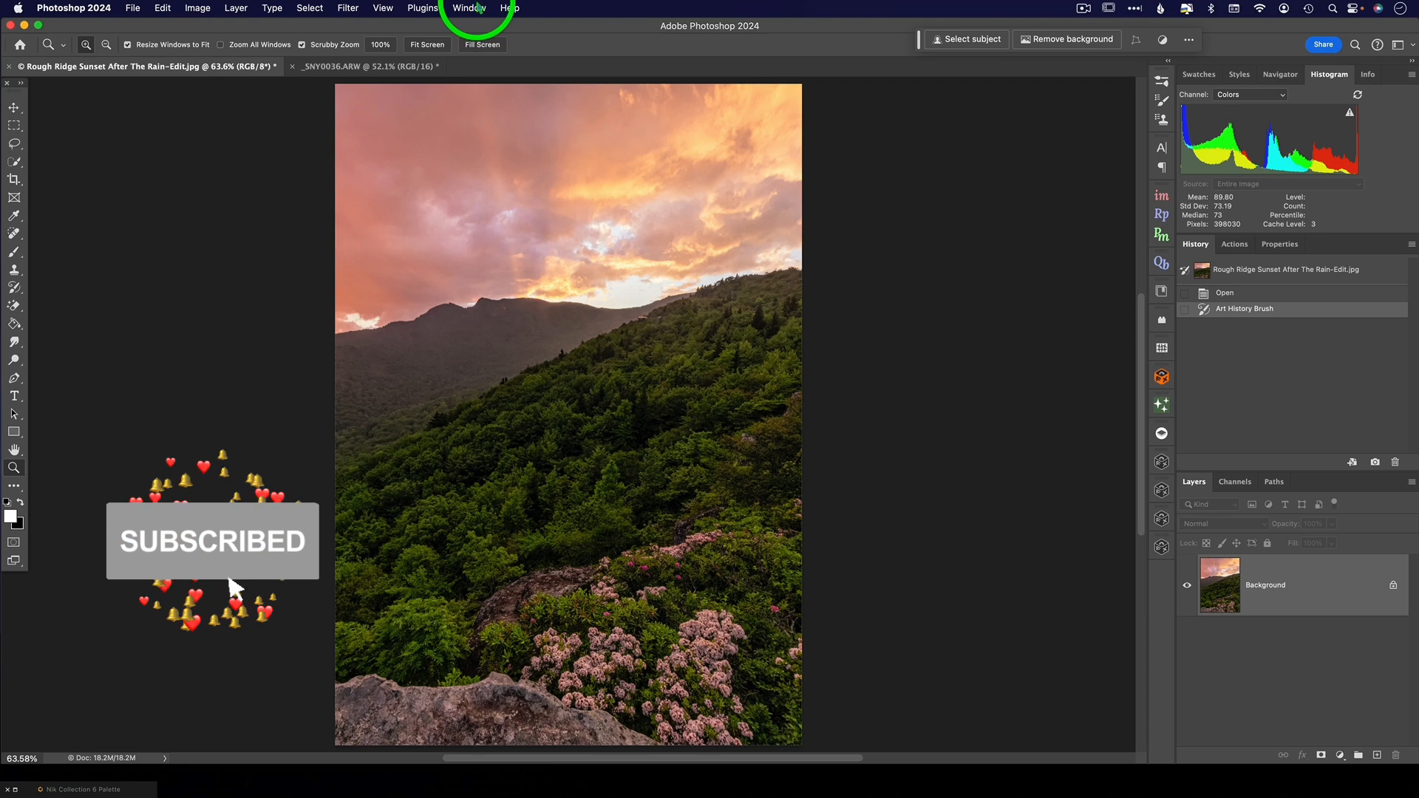
- Run the DR - Impression Realistic action from the IMPRESSION by DesignRocket set on the sunset photo
left_click(471, 9)
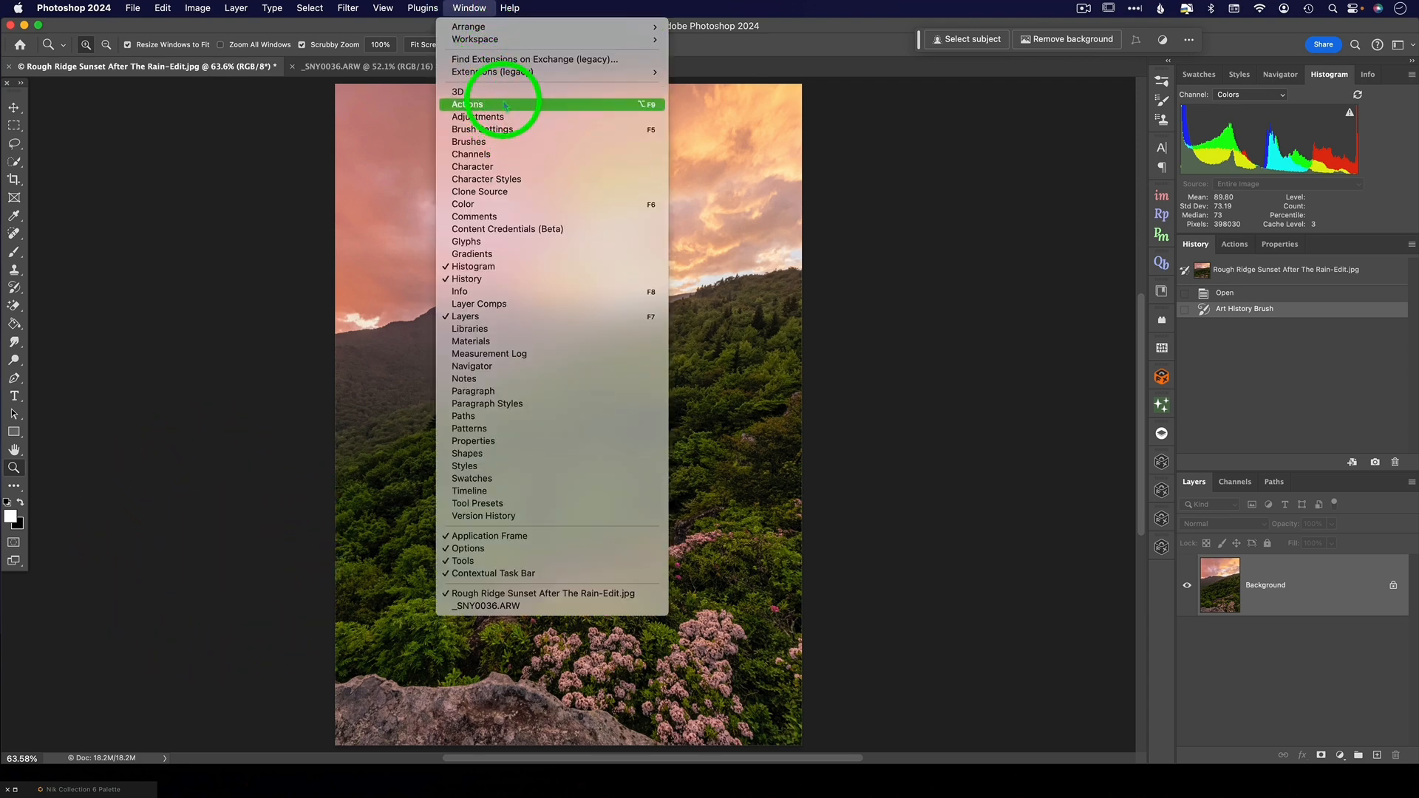
left_click(477, 9)
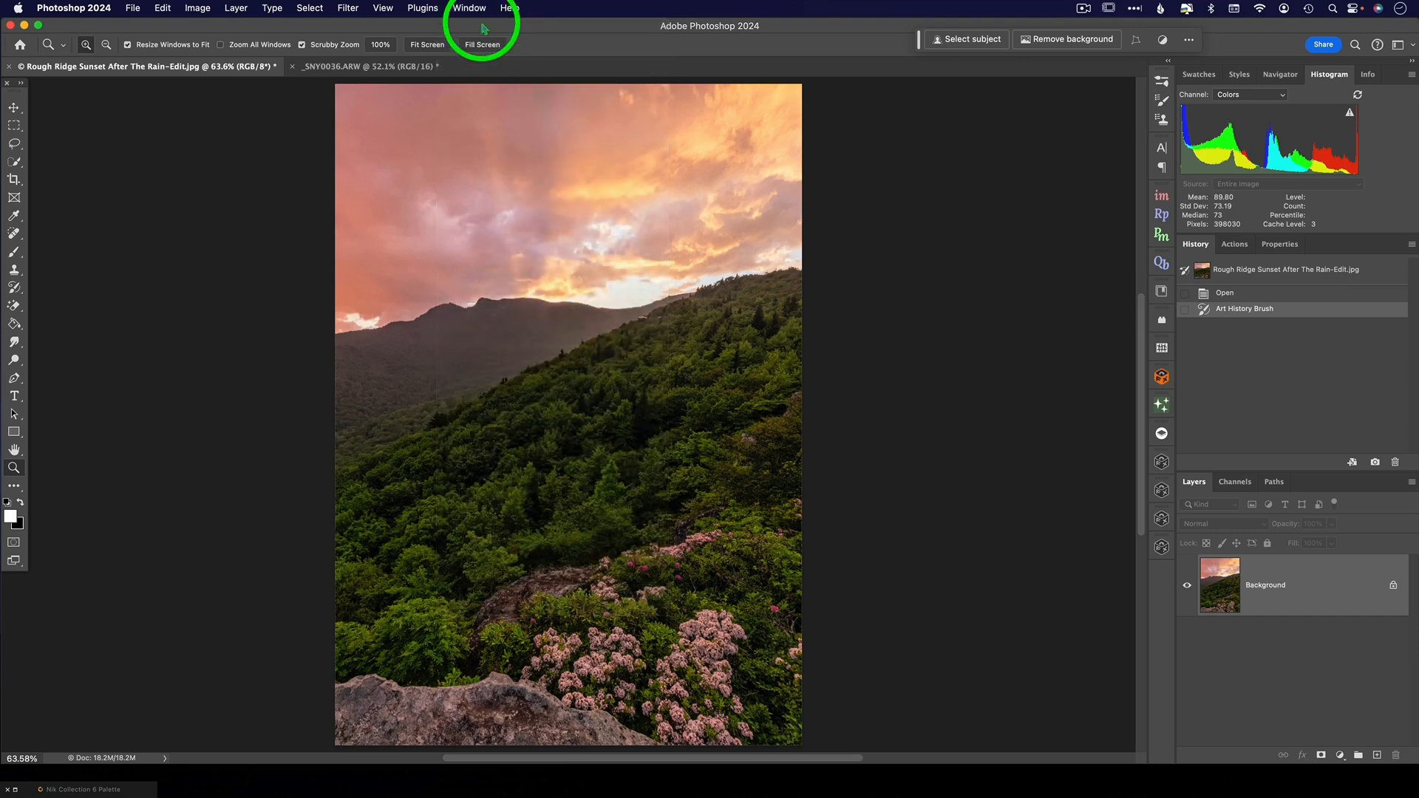
left_click(1235, 244)
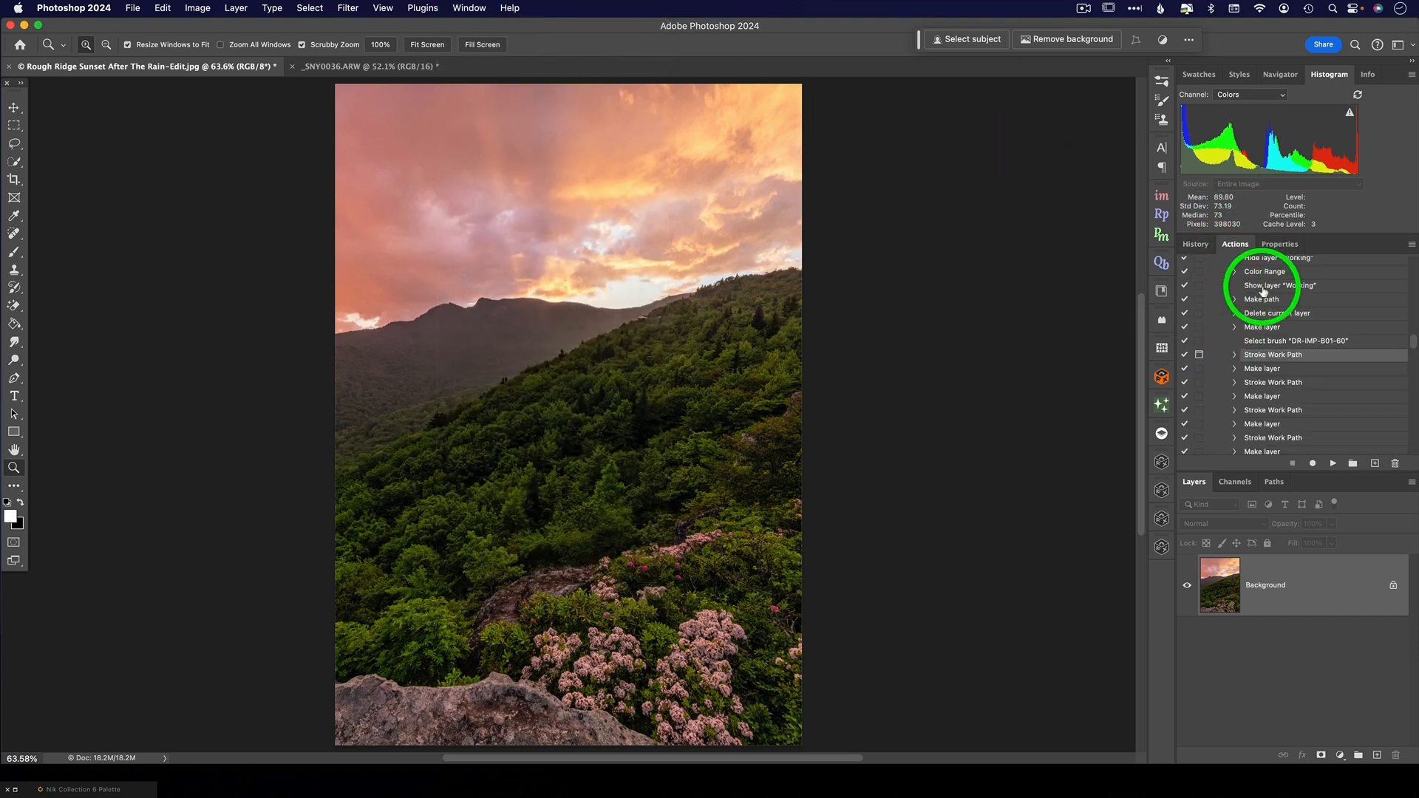
left_click_drag(1413, 340, 1415, 316)
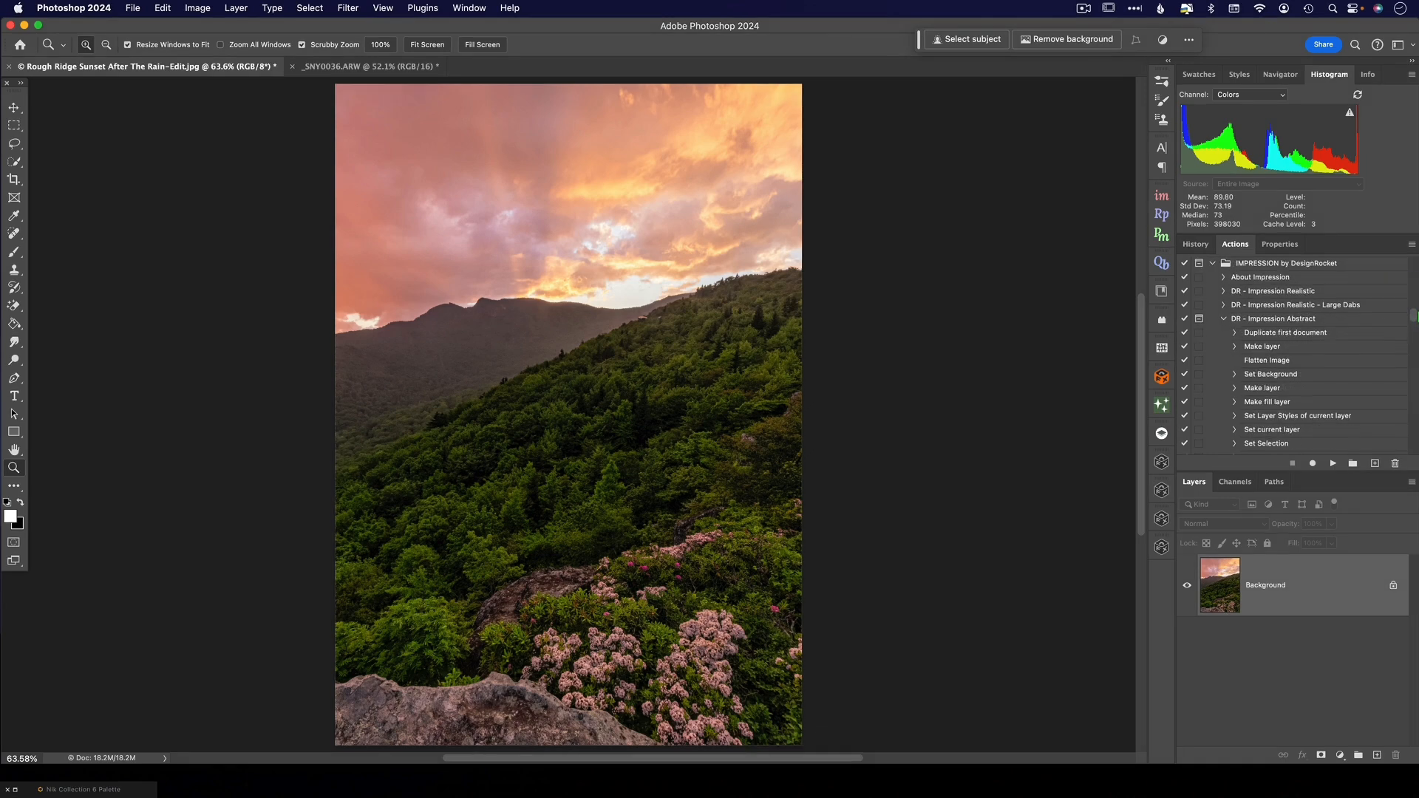
left_click(1224, 319)
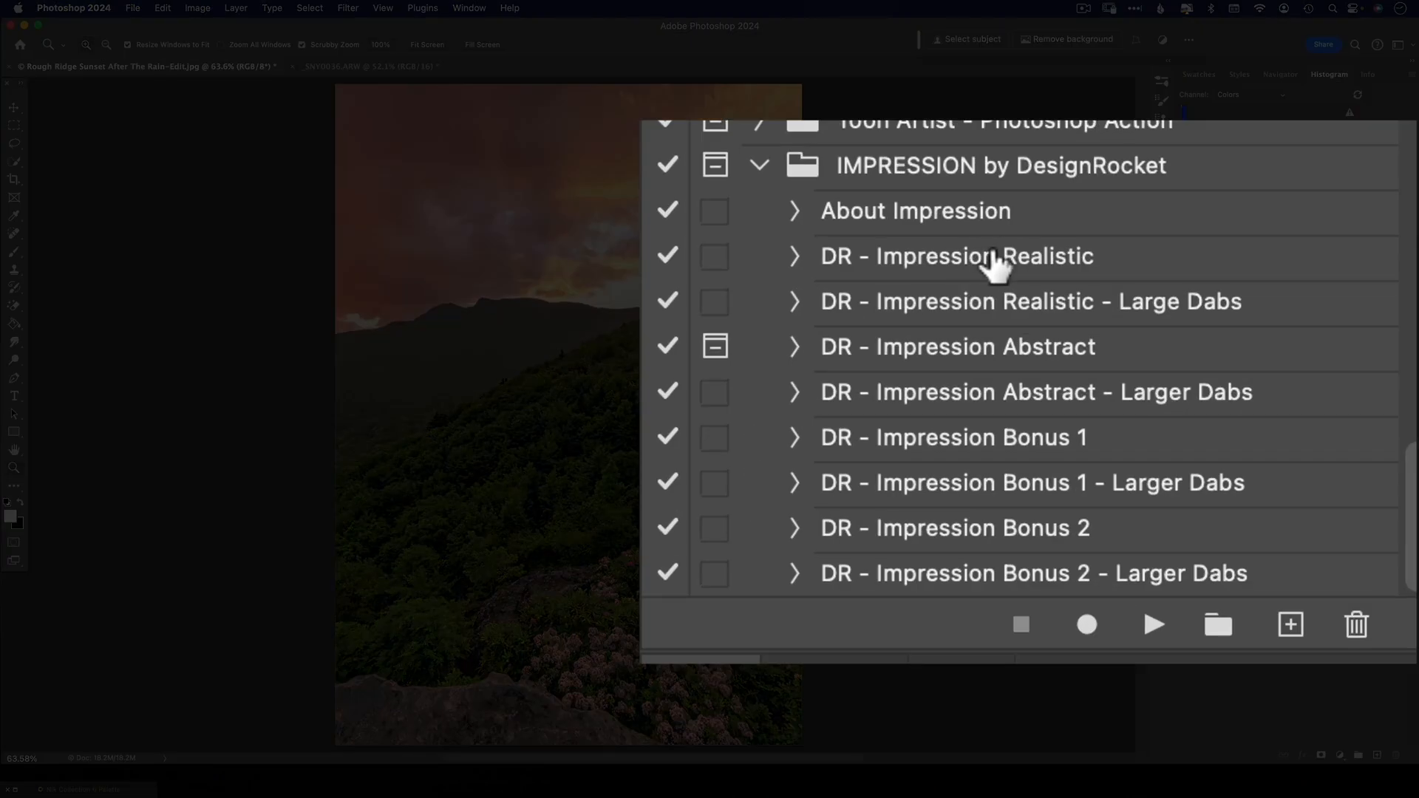
left_click(994, 264)
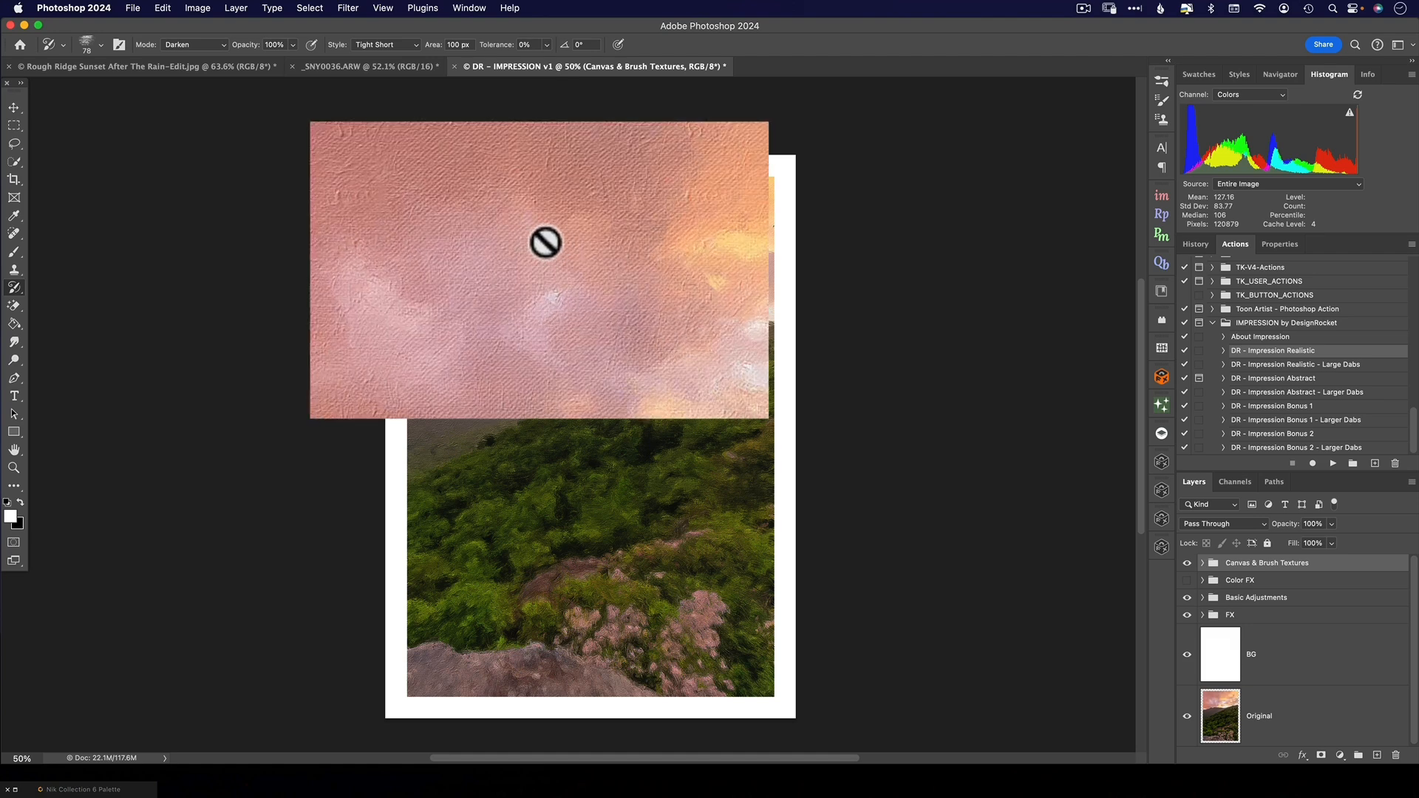
- Examine the painted brush strokes and canvas texture at 200% across the sky, mountain ridge and foliage
left_click(541, 294)
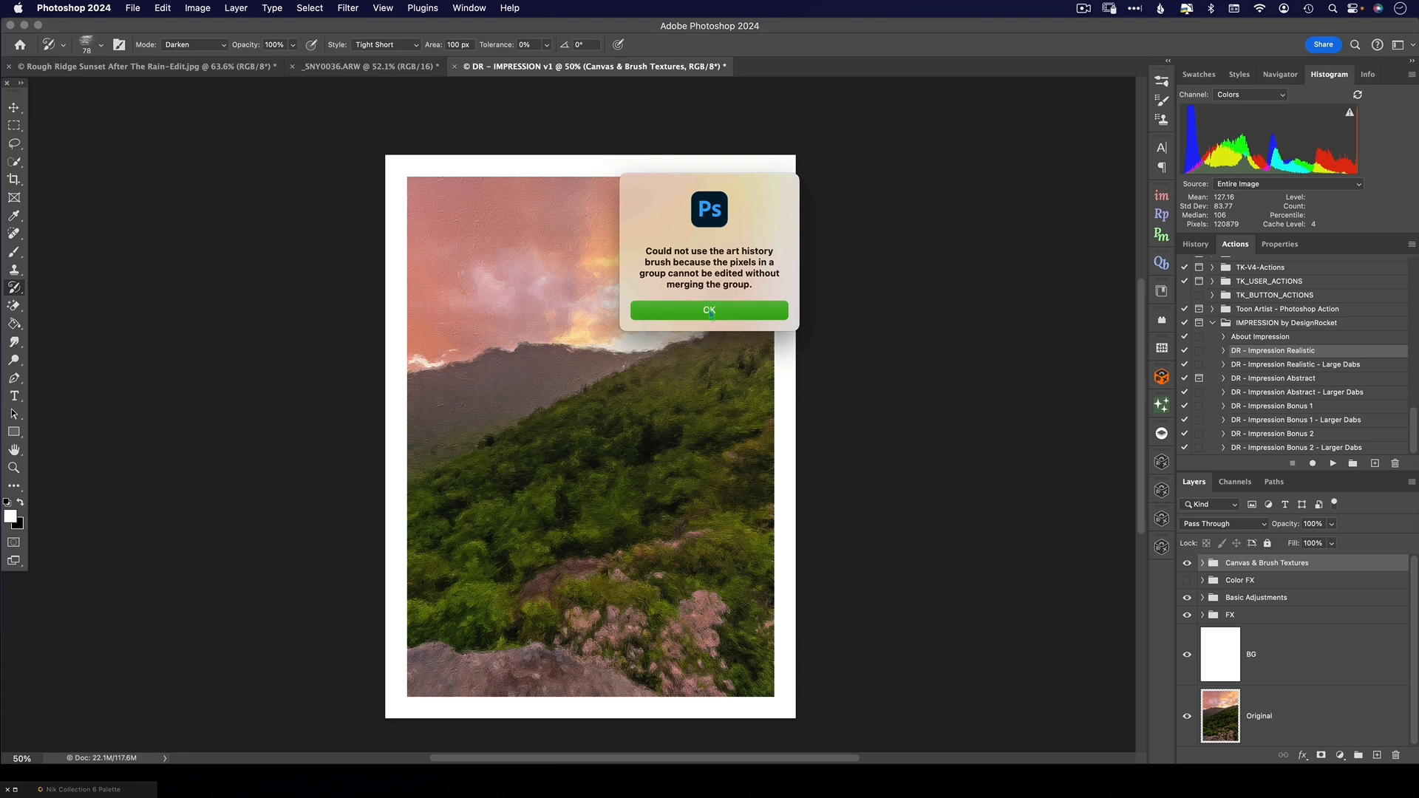
left_click(710, 312)
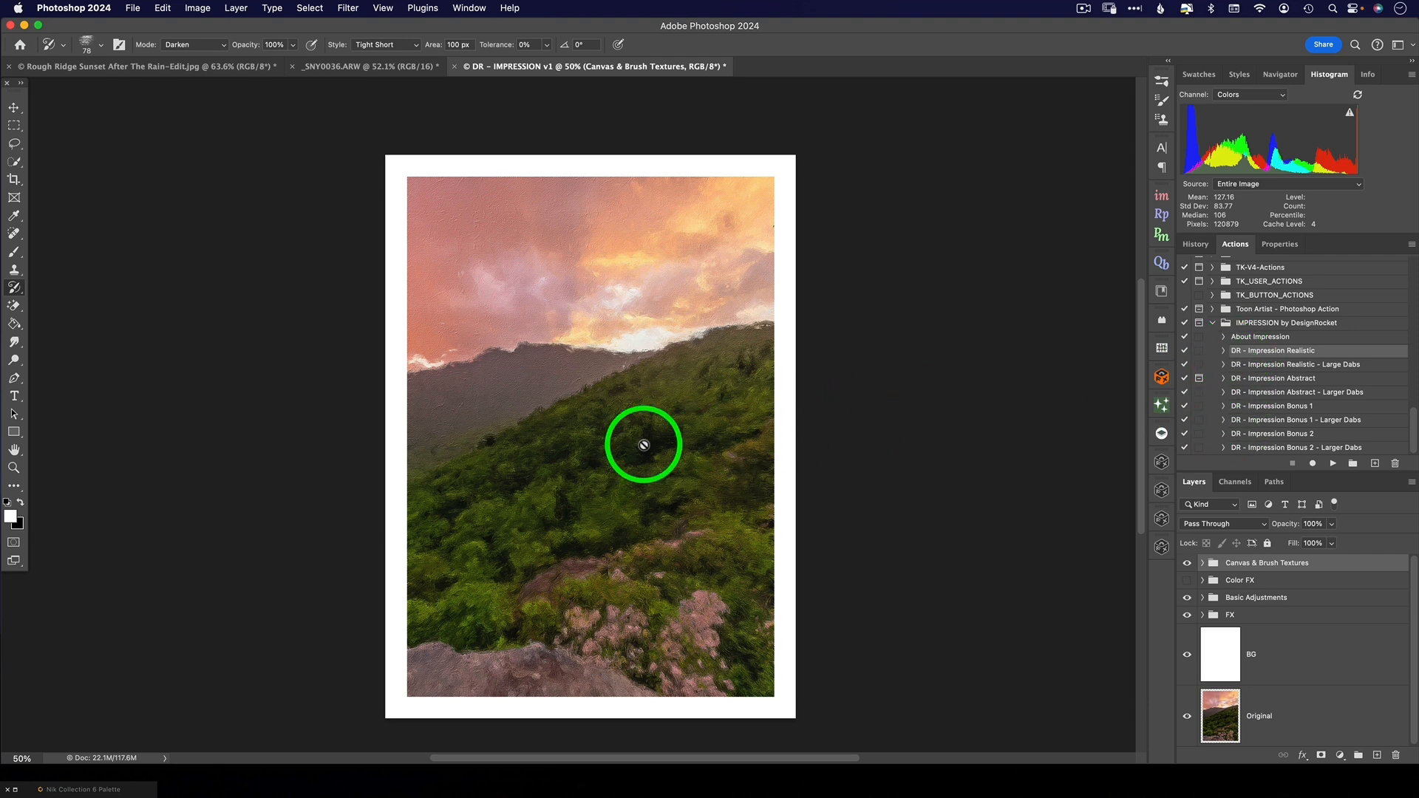
key("z")
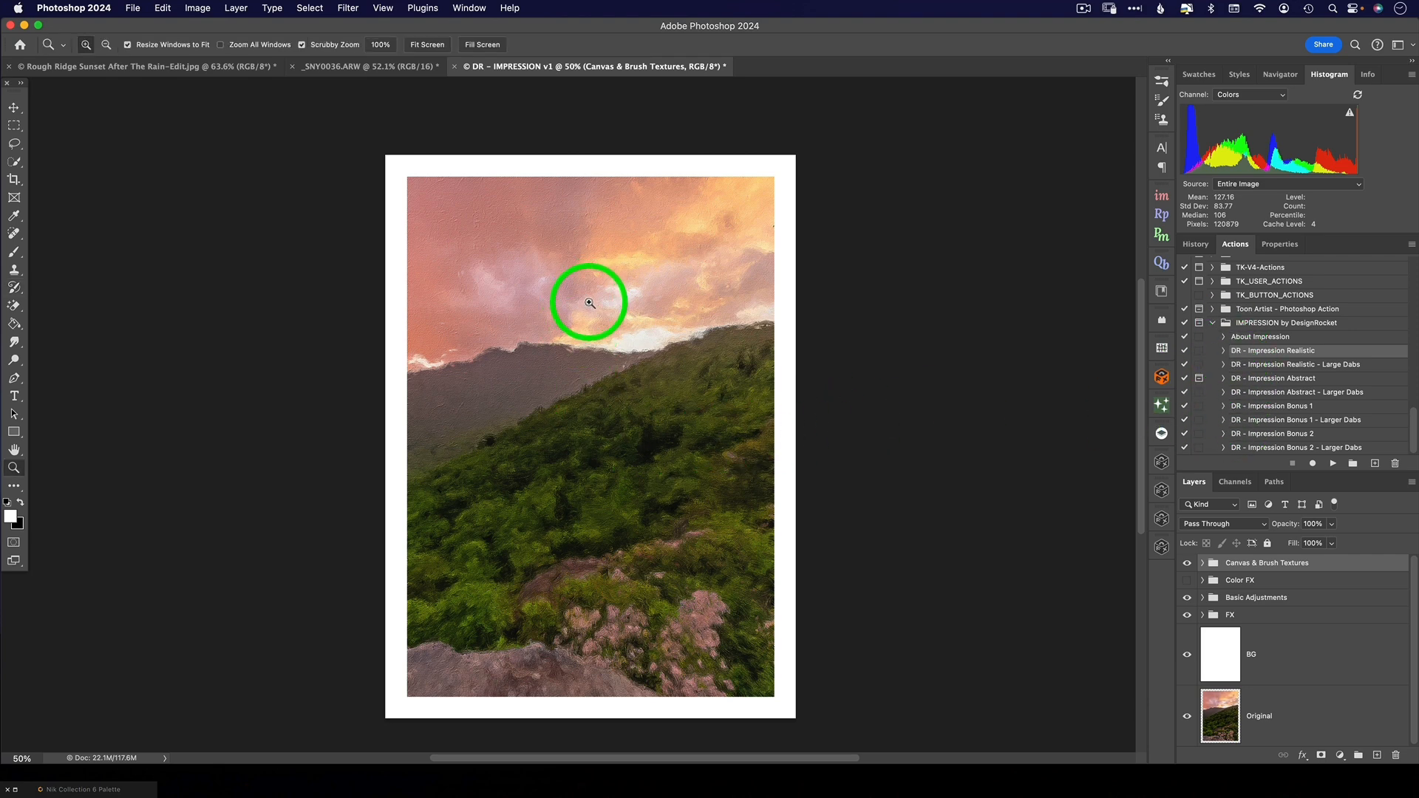
left_click(589, 303)
left_click(590, 303)
left_click(587, 311)
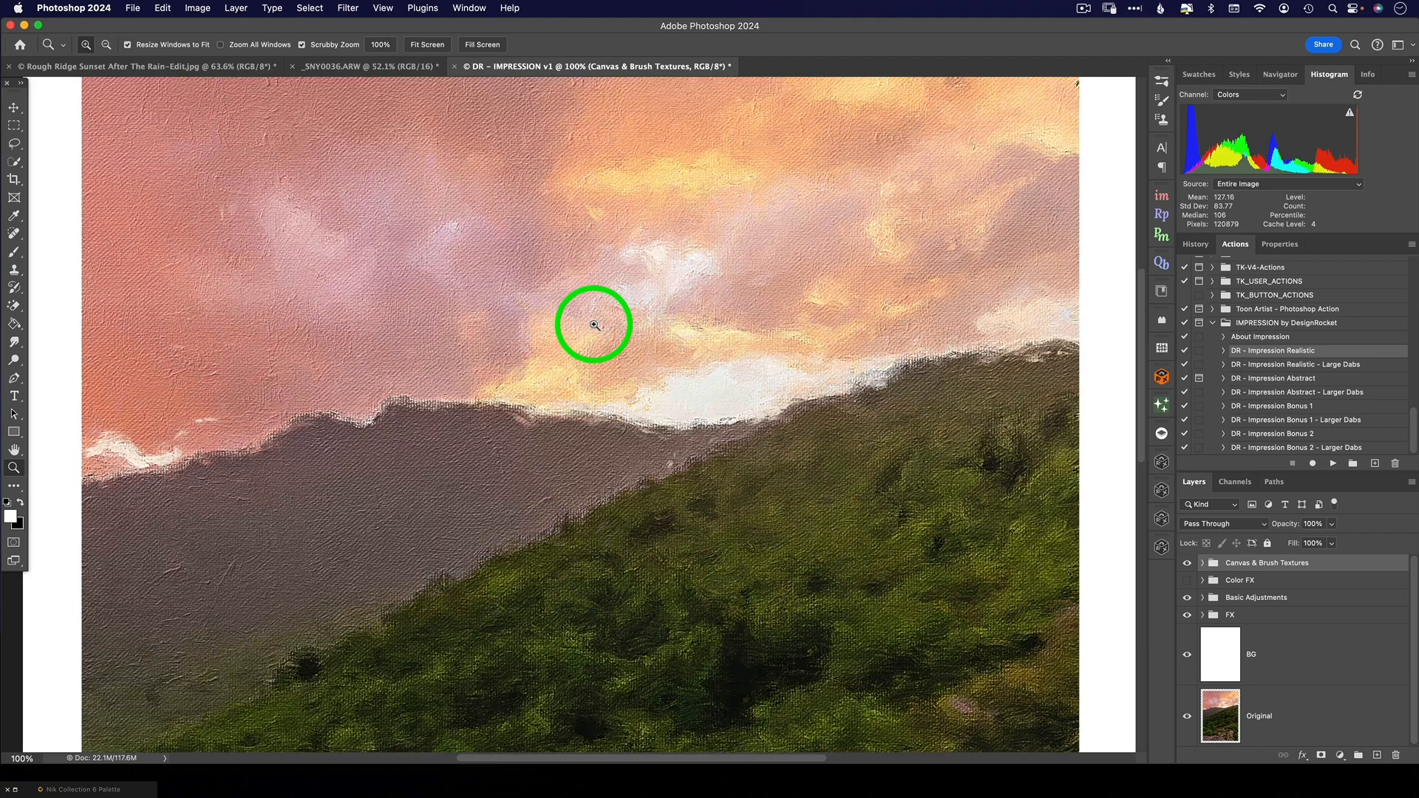
left_click_drag(469, 308, 821, 596)
left_click_drag(679, 337, 602, 497)
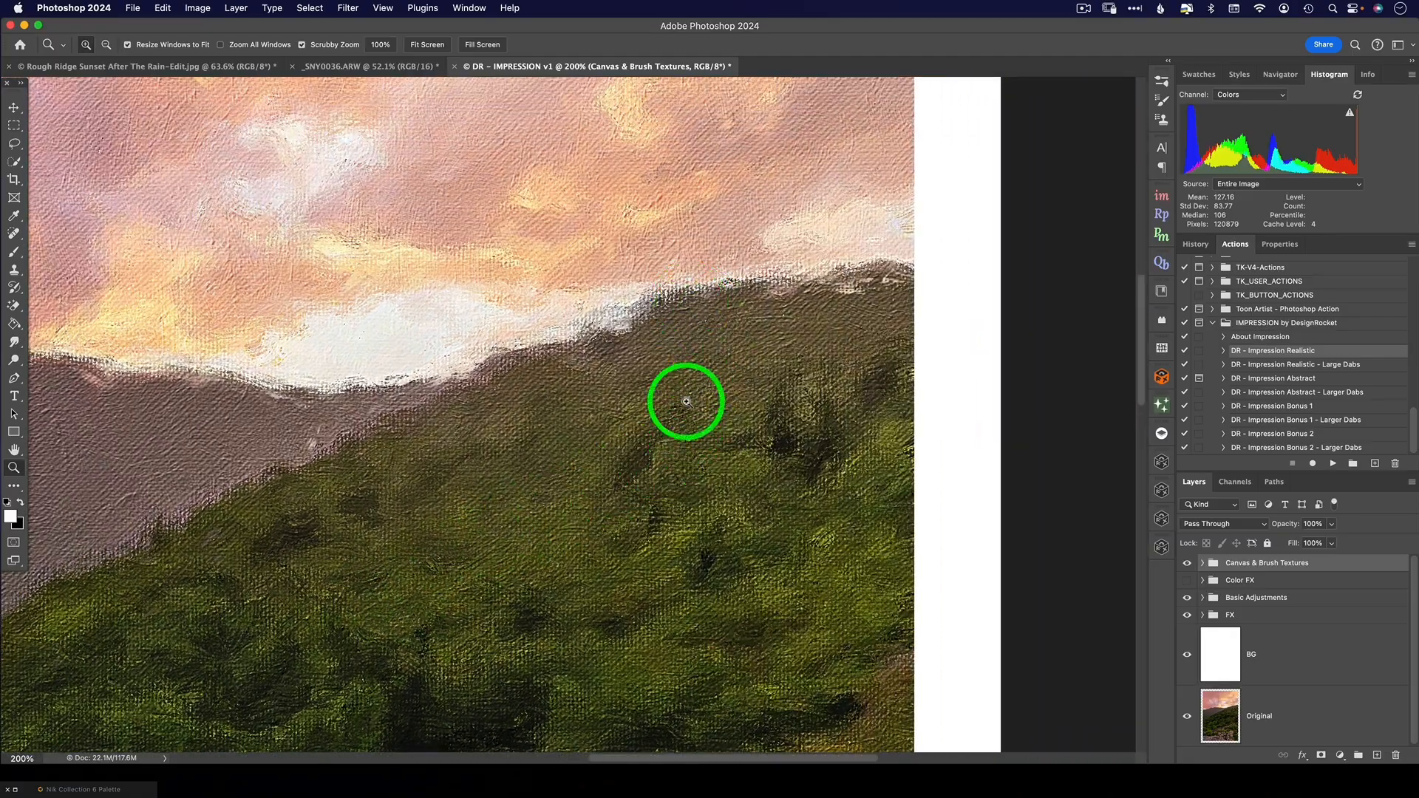
left_click_drag(640, 579, 824, 241)
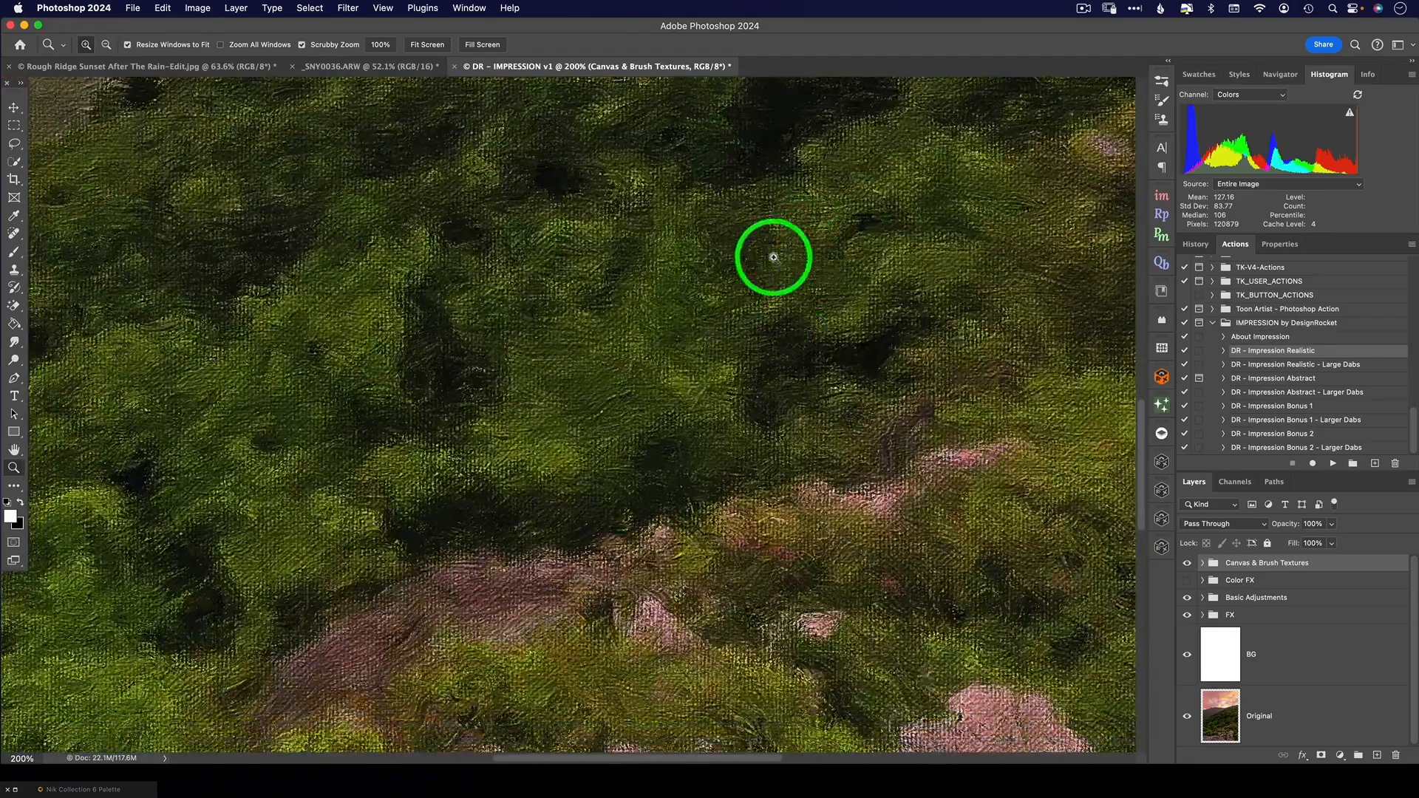
left_click_drag(675, 276, 818, 529)
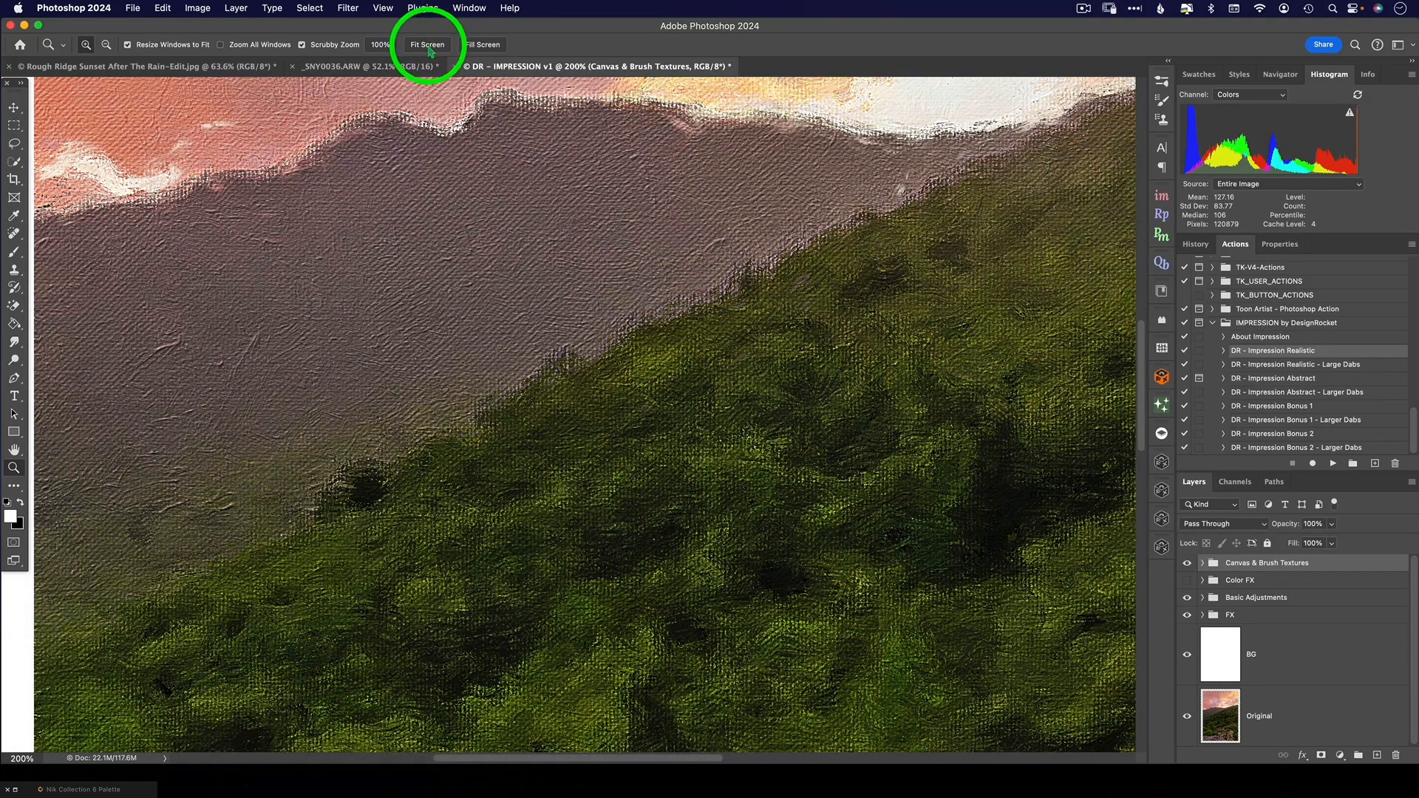
left_click_drag(665, 388, 796, 449)
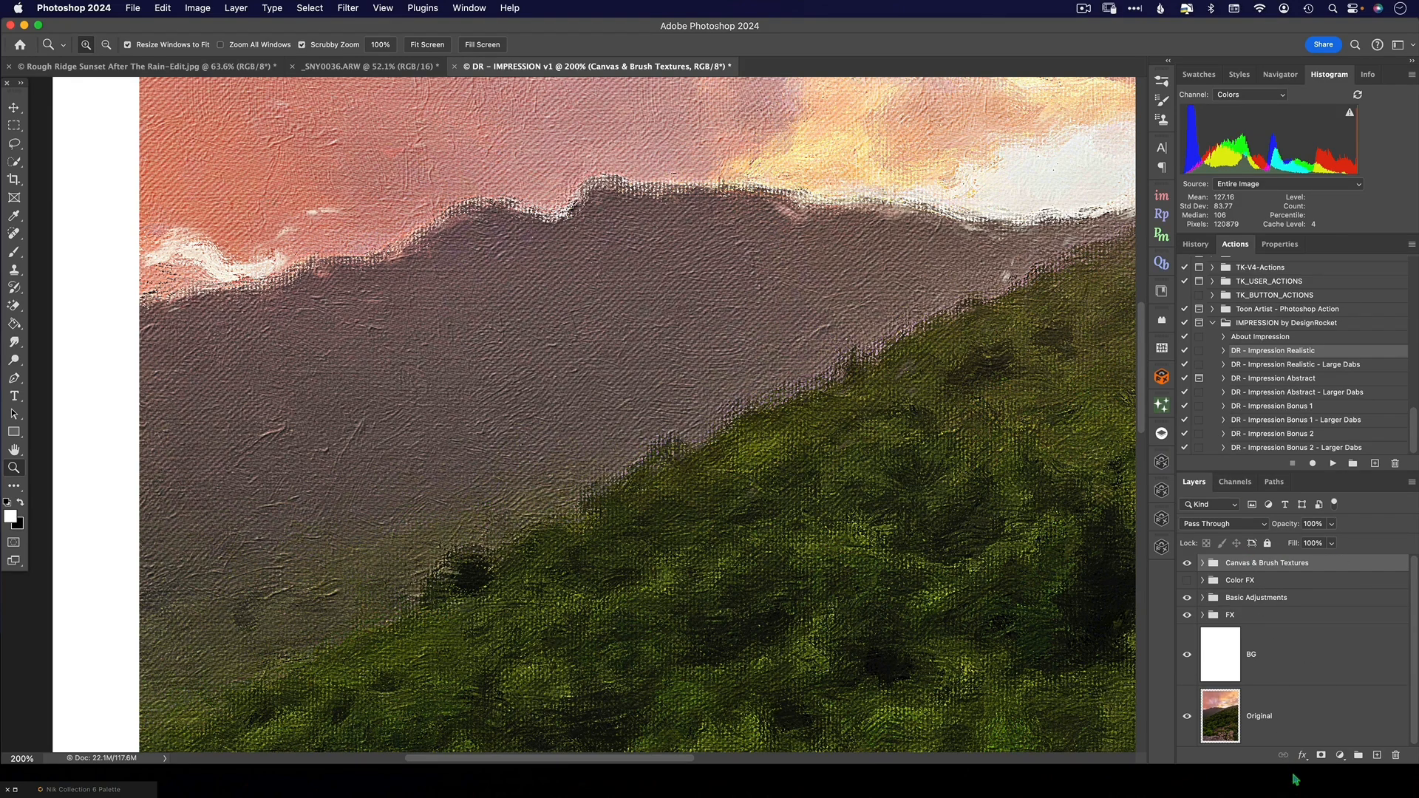
- Set the Levels adjustment in the Basic Adjustments group to a black input of 9 and midtones of 1.08
left_click(1203, 598)
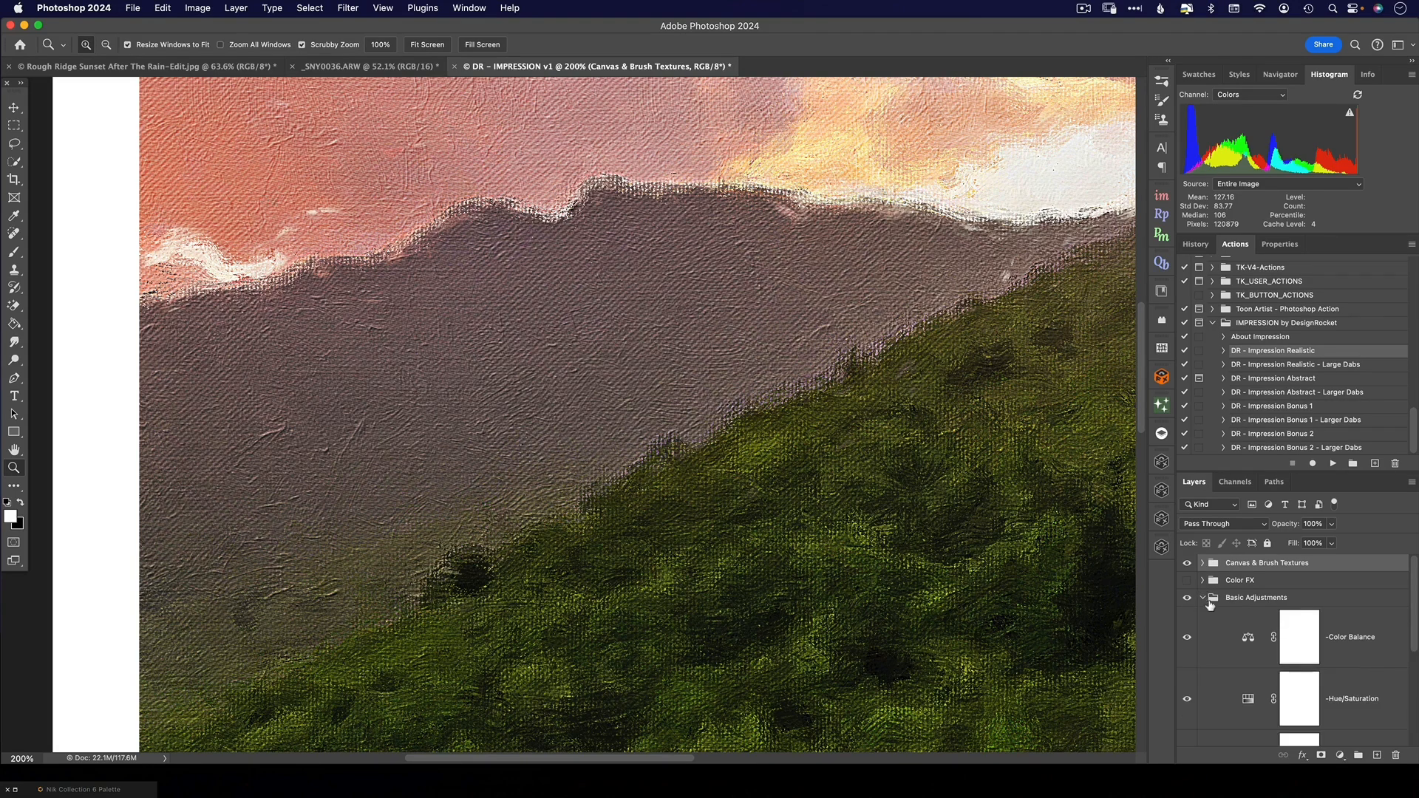
left_click(1188, 639)
left_click(1393, 643)
left_click_drag(1415, 623, 1395, 672)
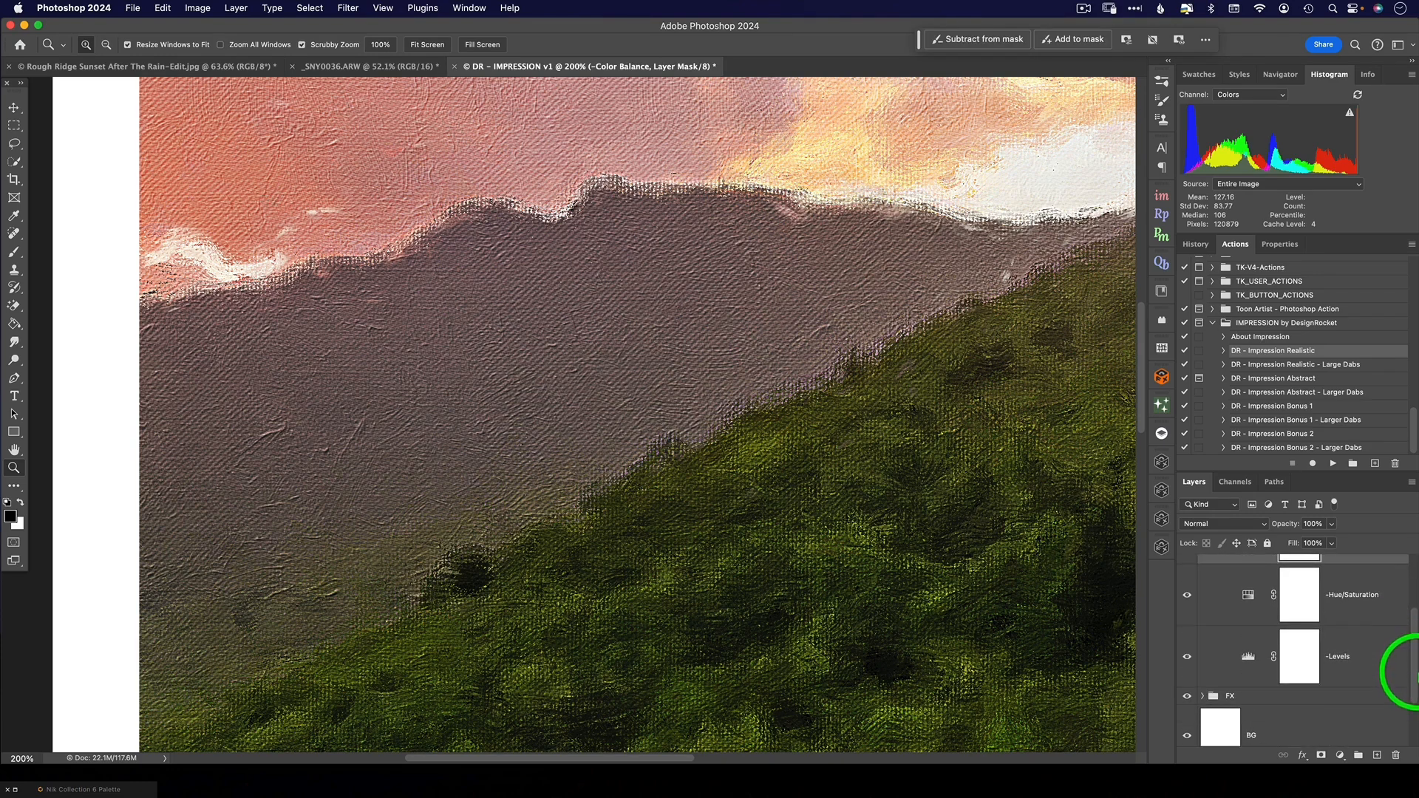
left_click(1250, 658)
left_click_drag(1217, 392, 1300, 396)
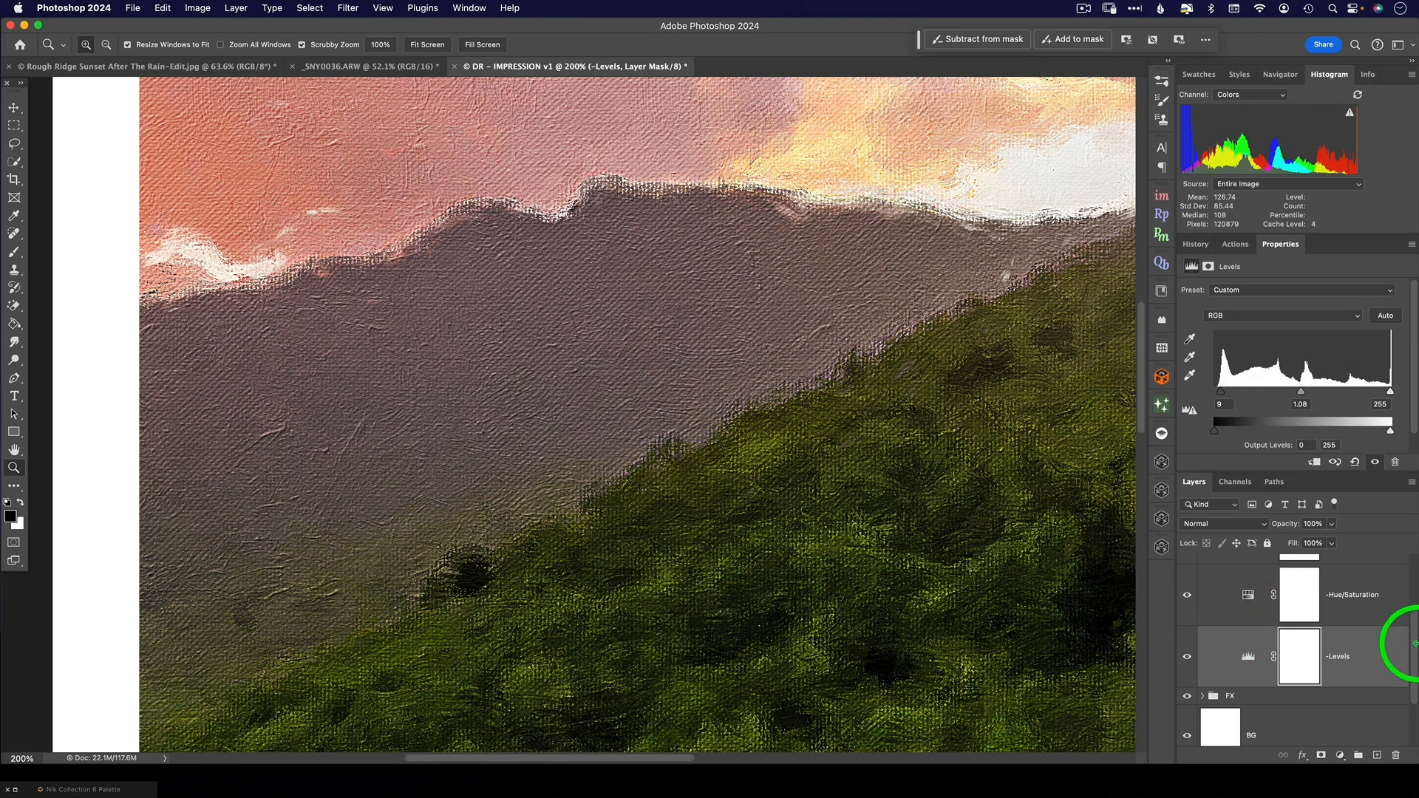
left_click_drag(1416, 646, 1416, 584)
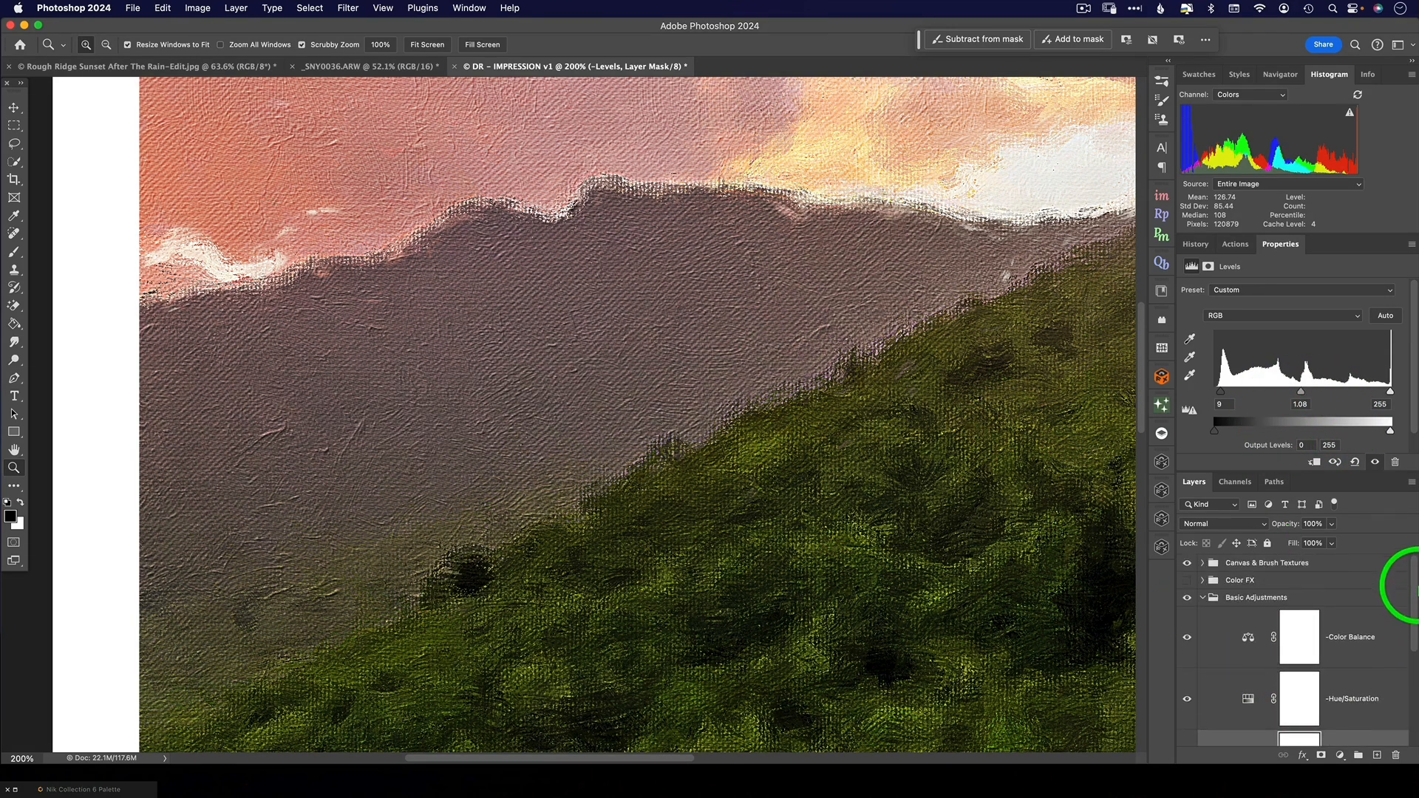
left_click(1204, 598)
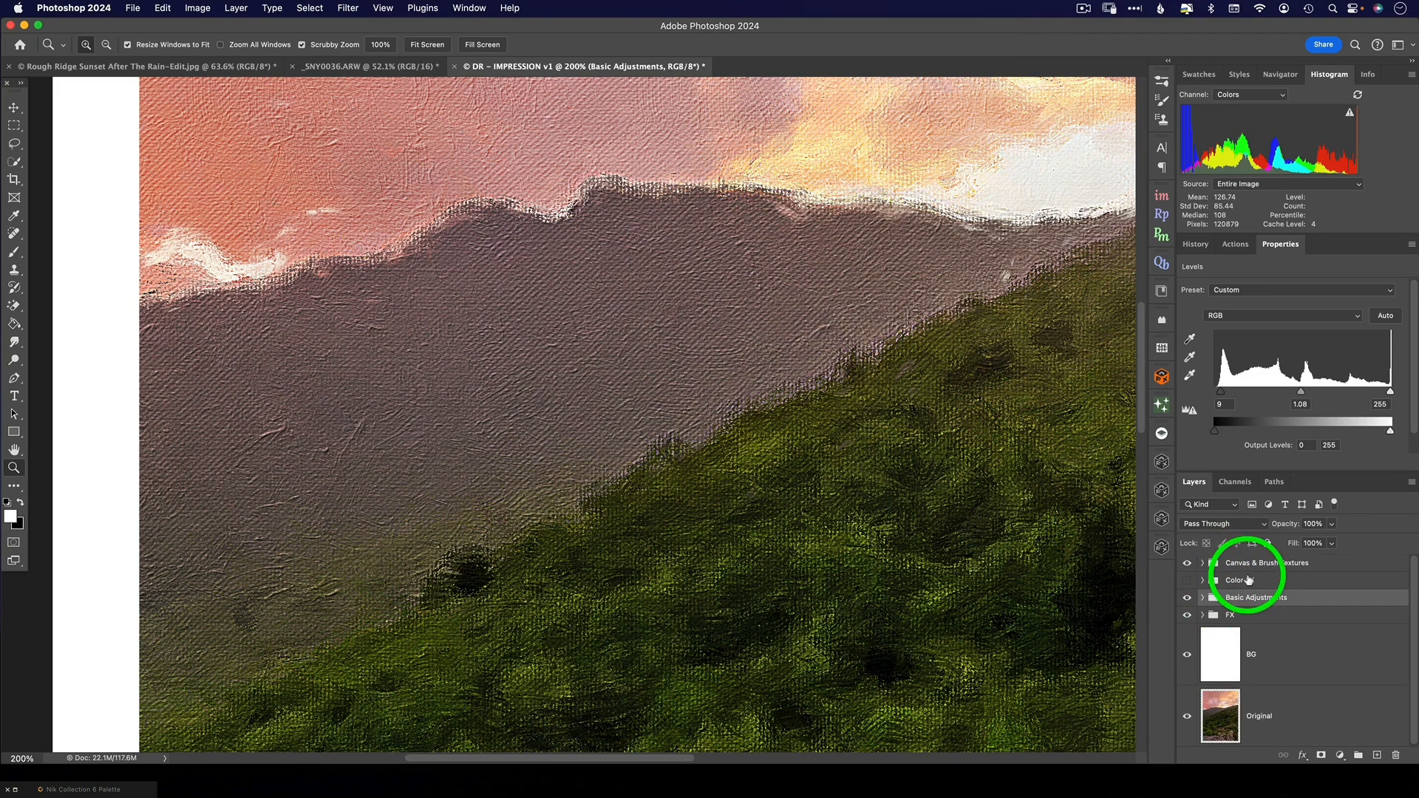
- Compare the painting with and without the Some Light Strokes layer in the FX group
left_click(1202, 616)
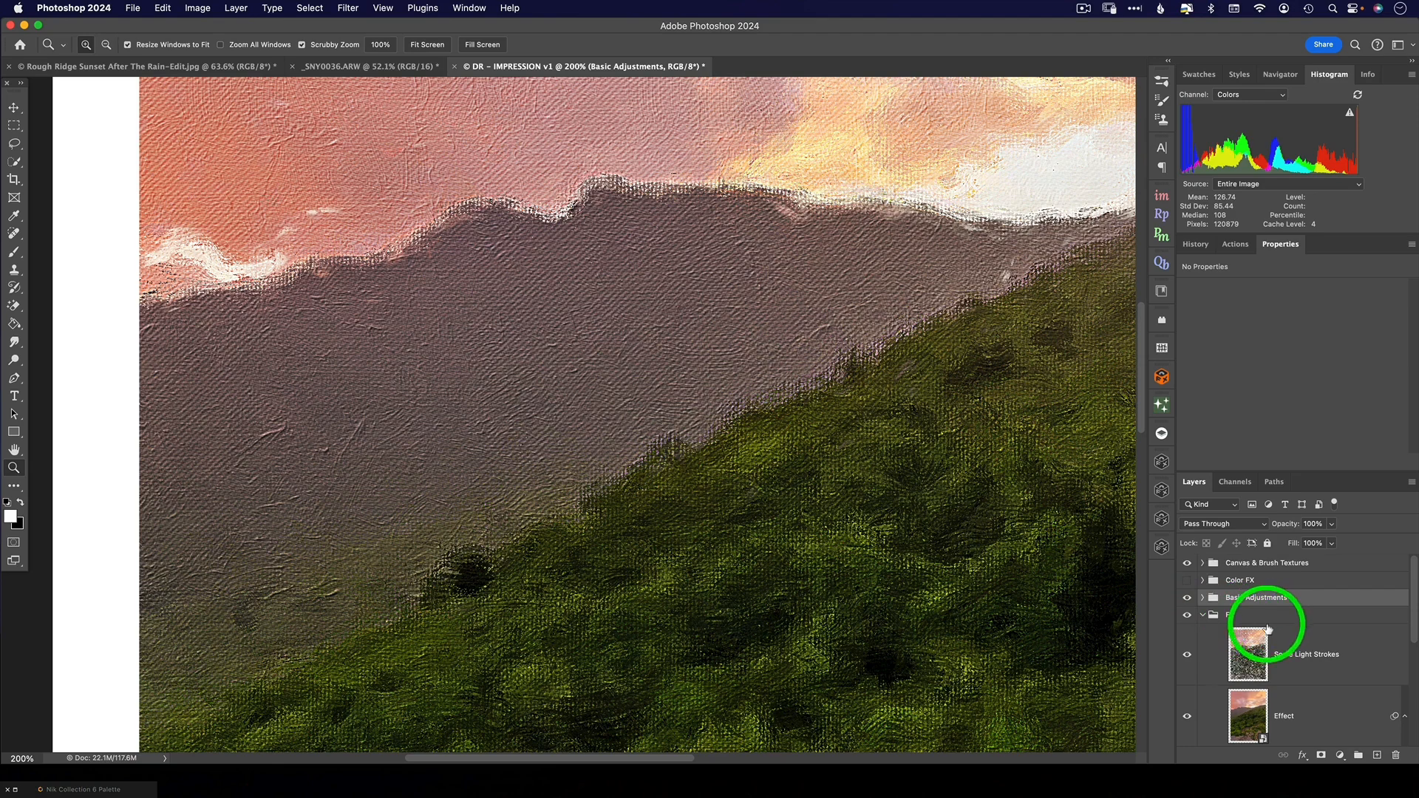
left_click(1321, 662)
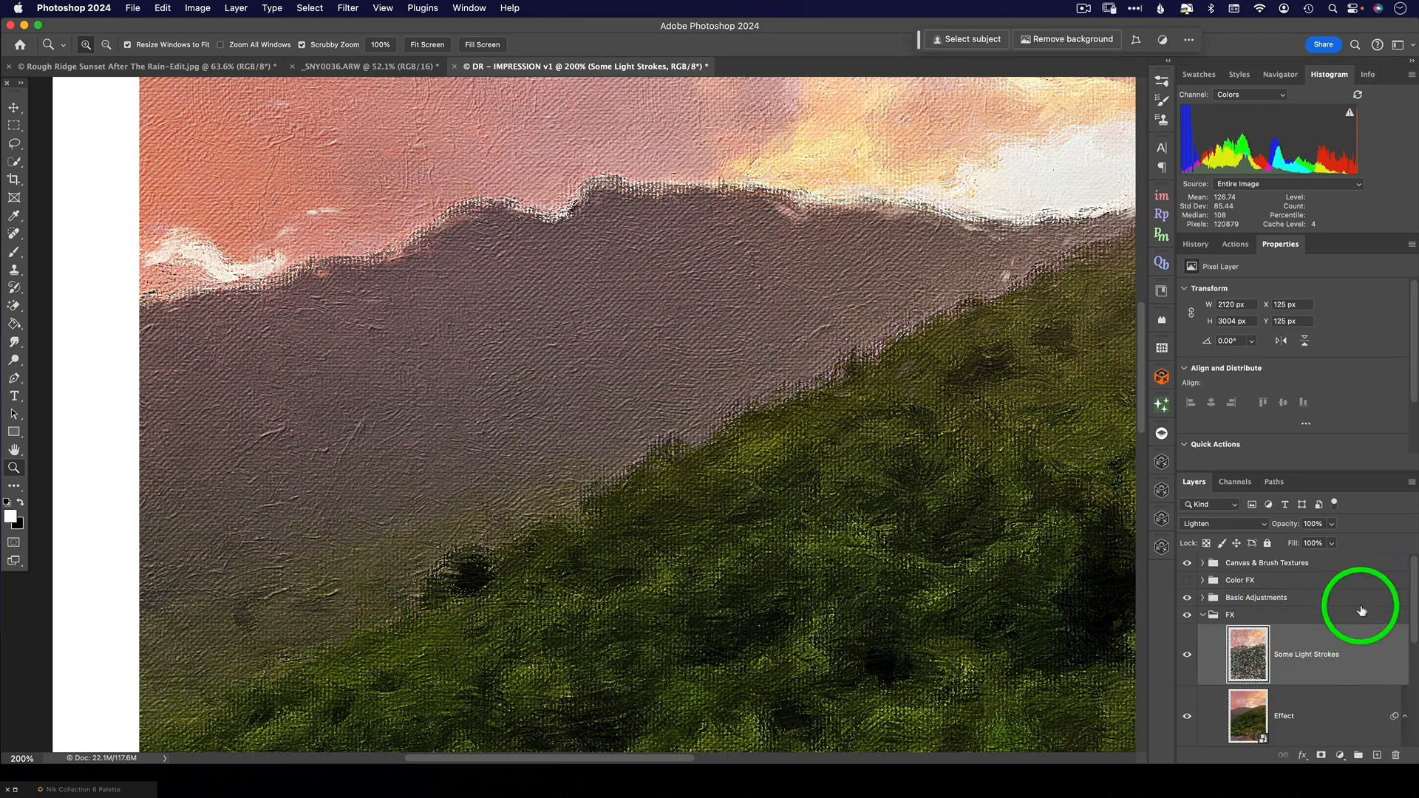
left_click(1187, 655)
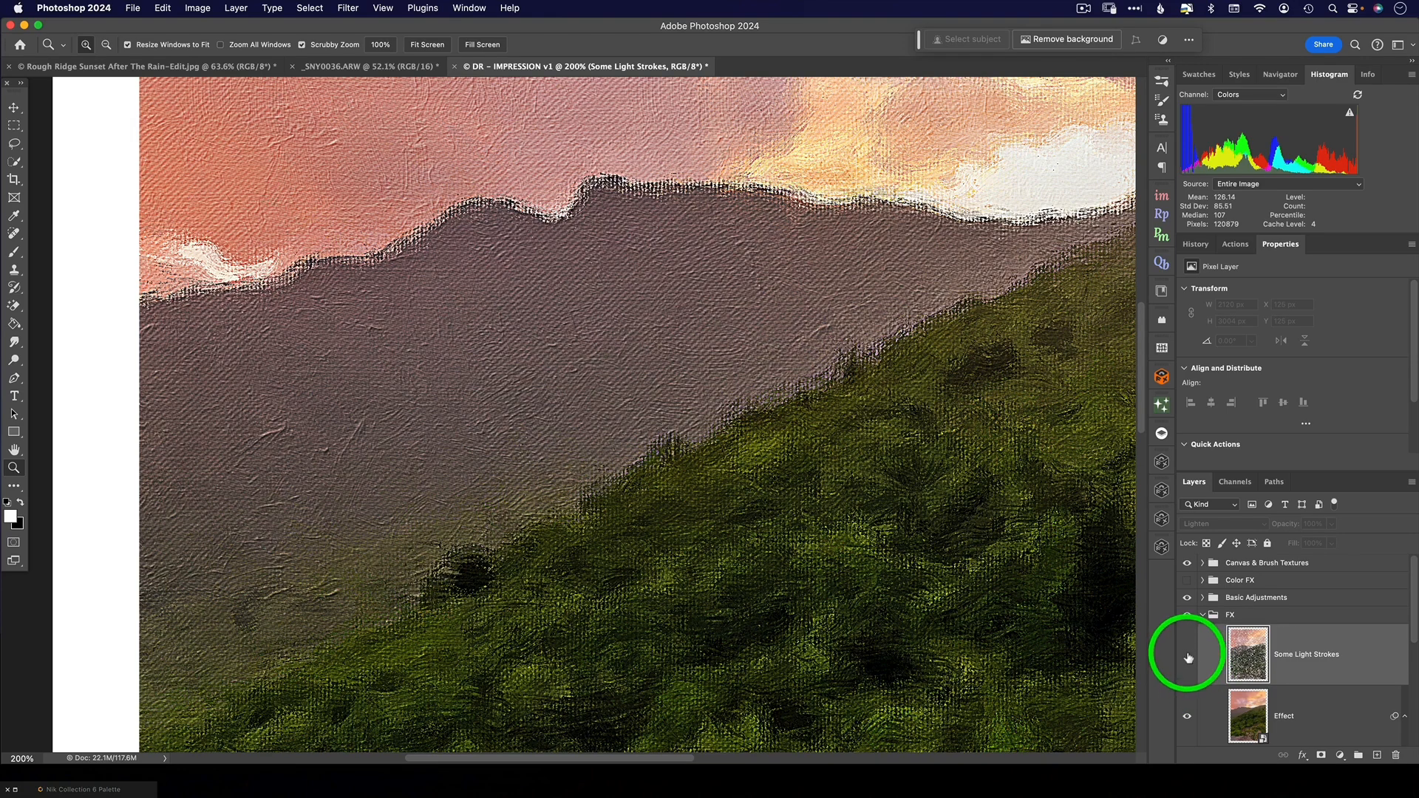
left_click(1188, 657)
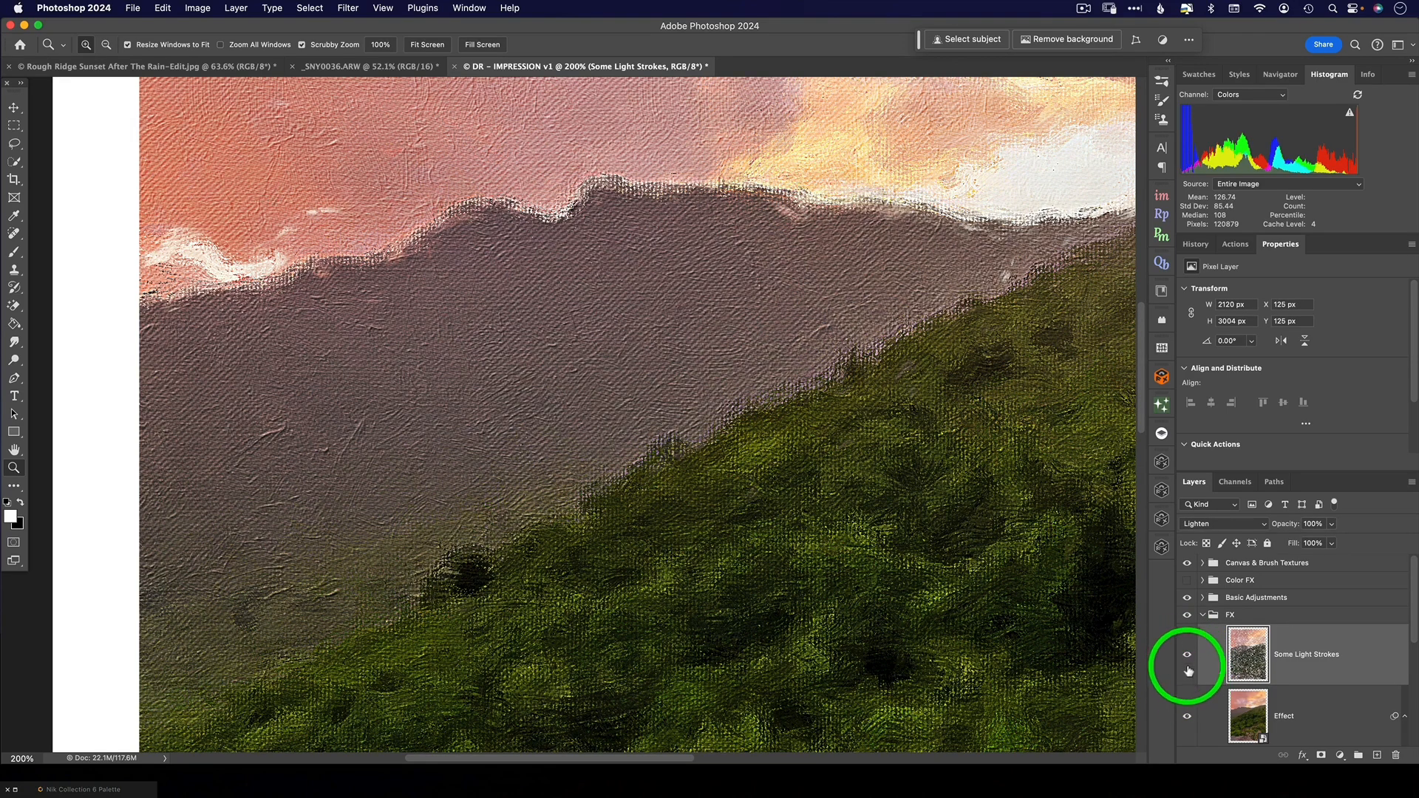
left_click(1187, 658)
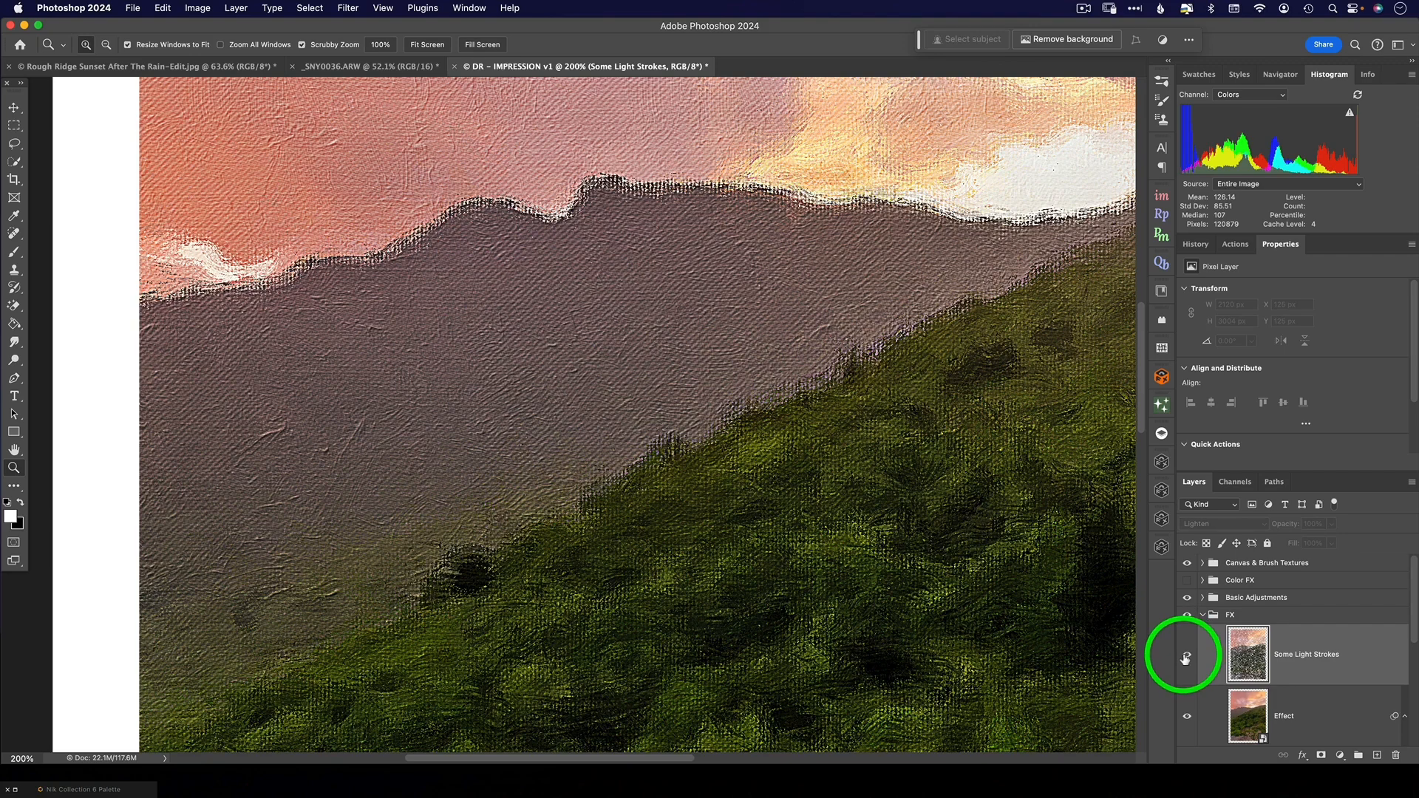
left_click(1187, 657)
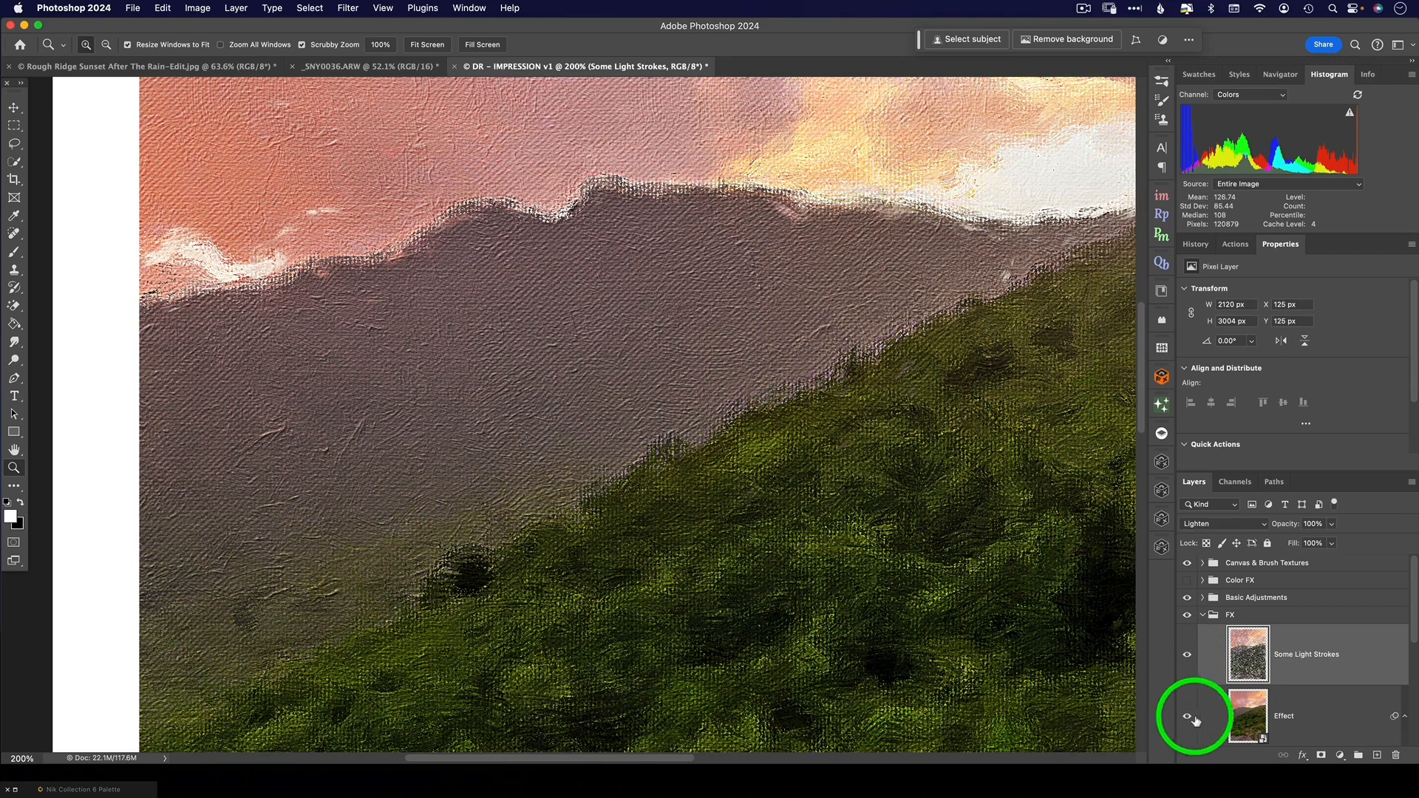
- Compare the painting with the Effect layer's Smart Filters disabled and enabled
left_click(1287, 723)
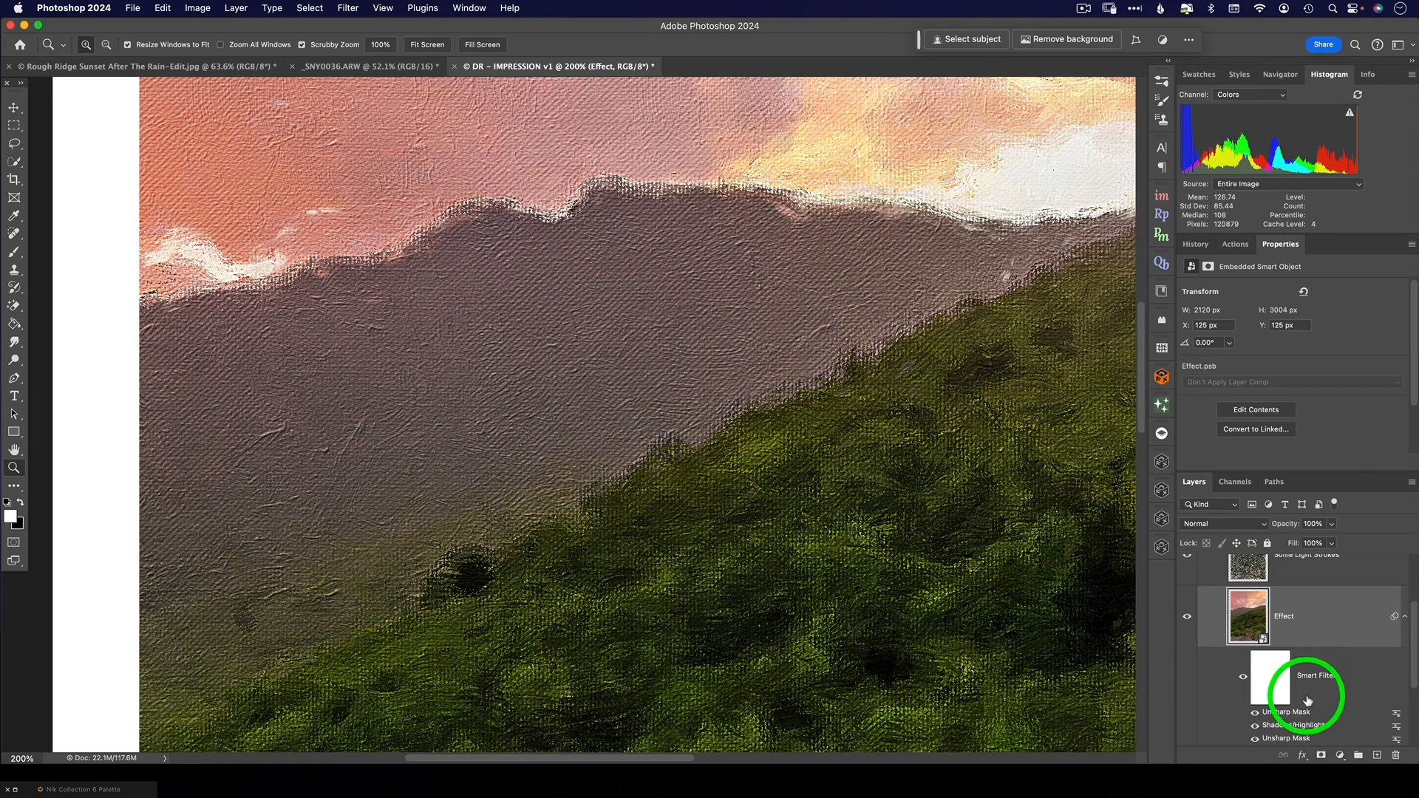
left_click(1244, 677)
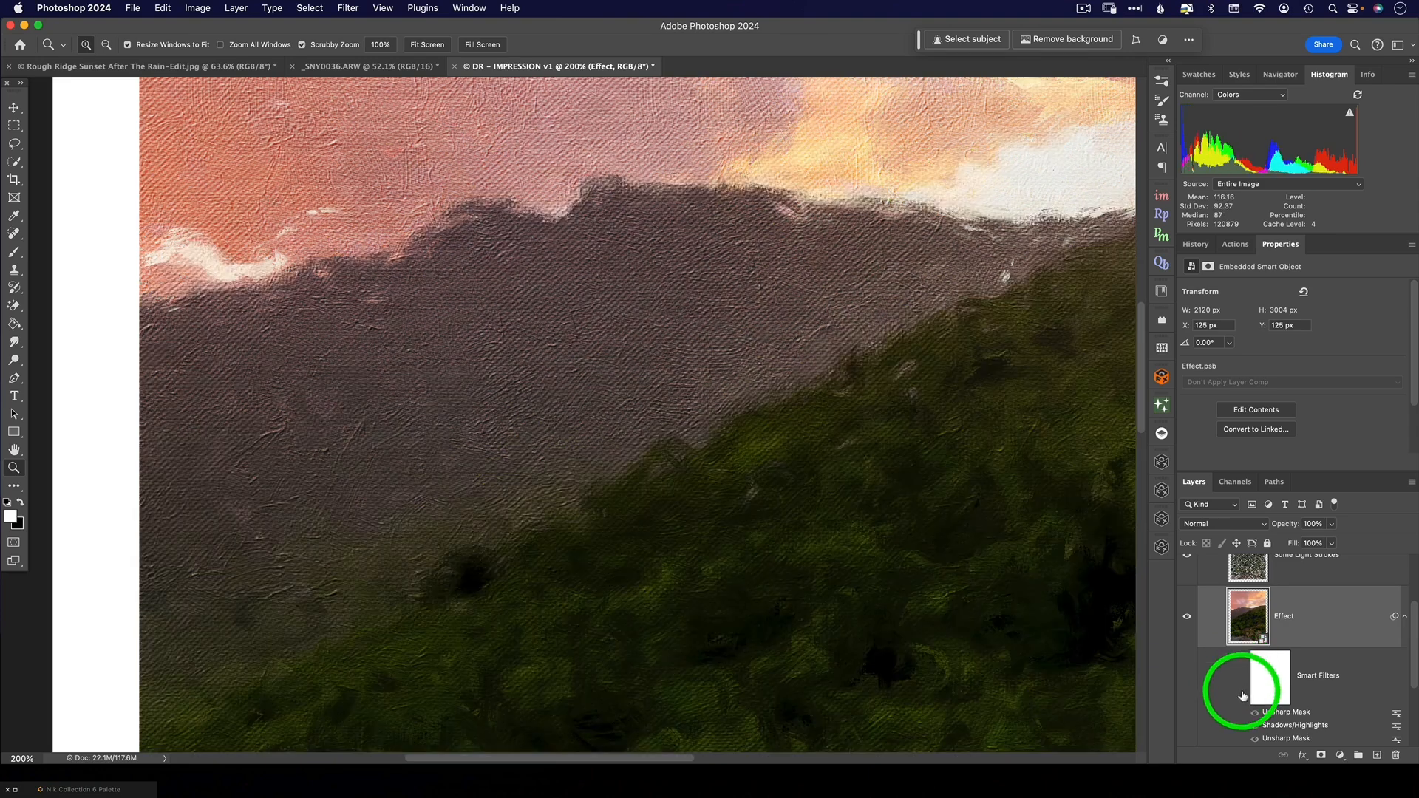
left_click(1243, 679)
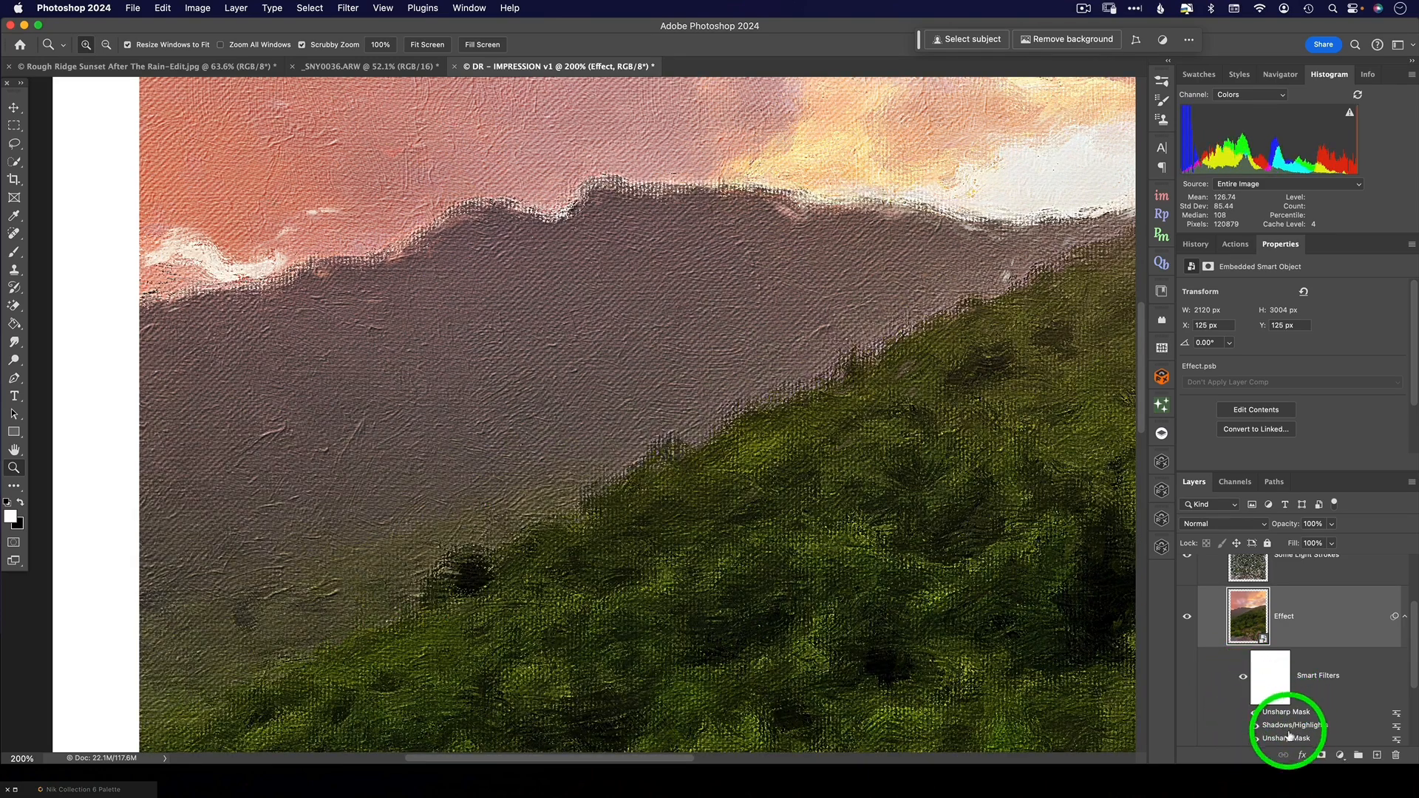
left_click(1245, 676)
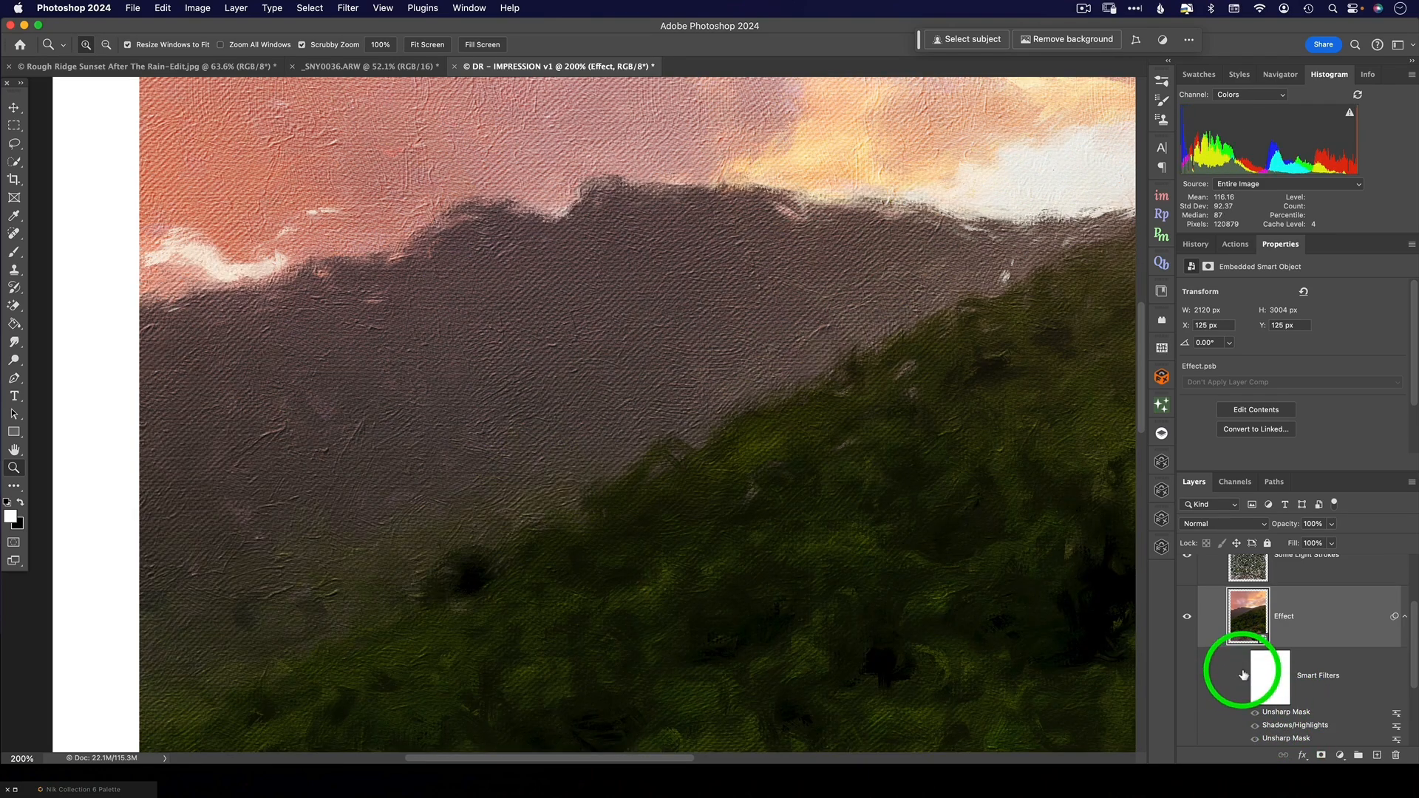
left_click(1243, 676)
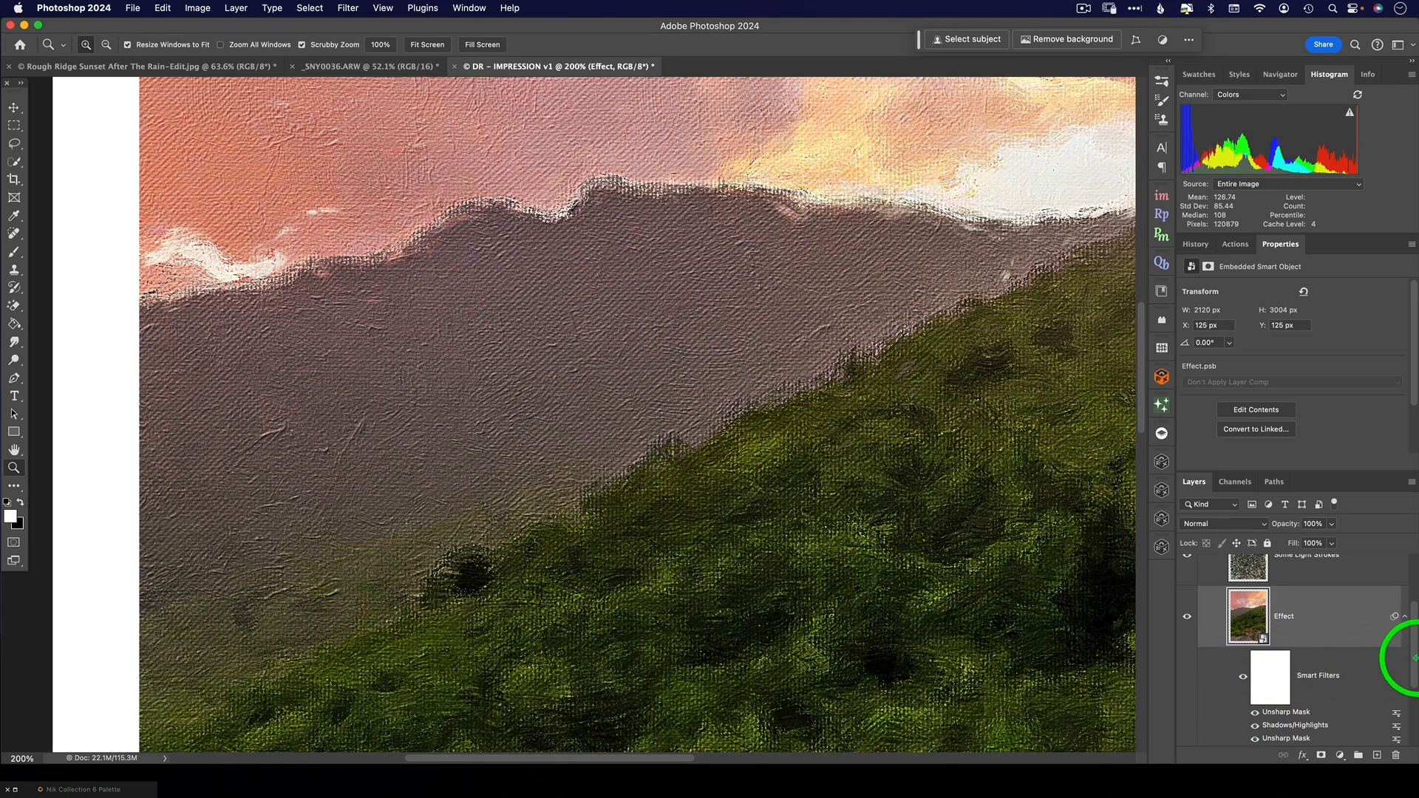
left_click_drag(1415, 655, 1414, 663)
- Hide the Canvas Texture layer in the Canvas & Brush Textures group, comparing the painting with and without it
left_click(1202, 567)
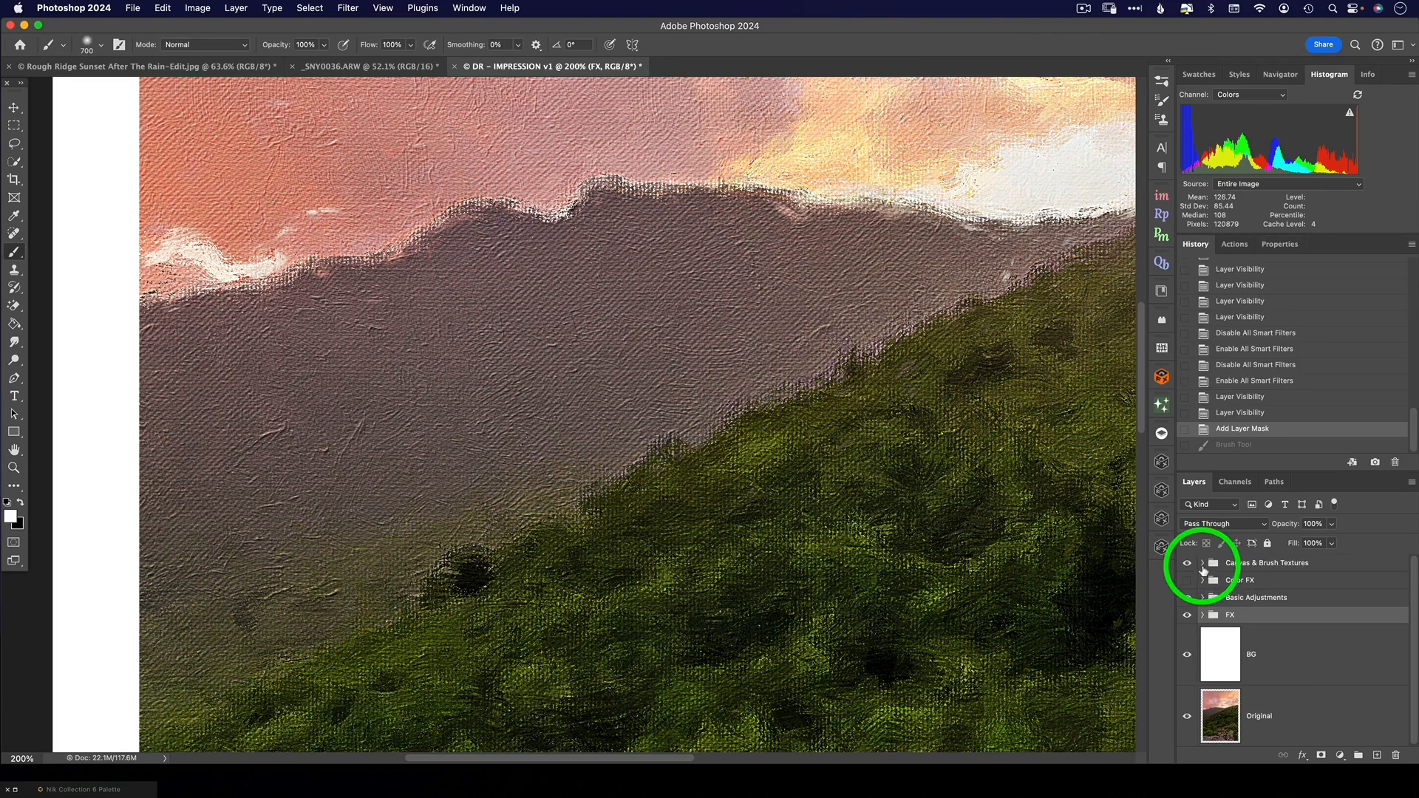
left_click(1204, 566)
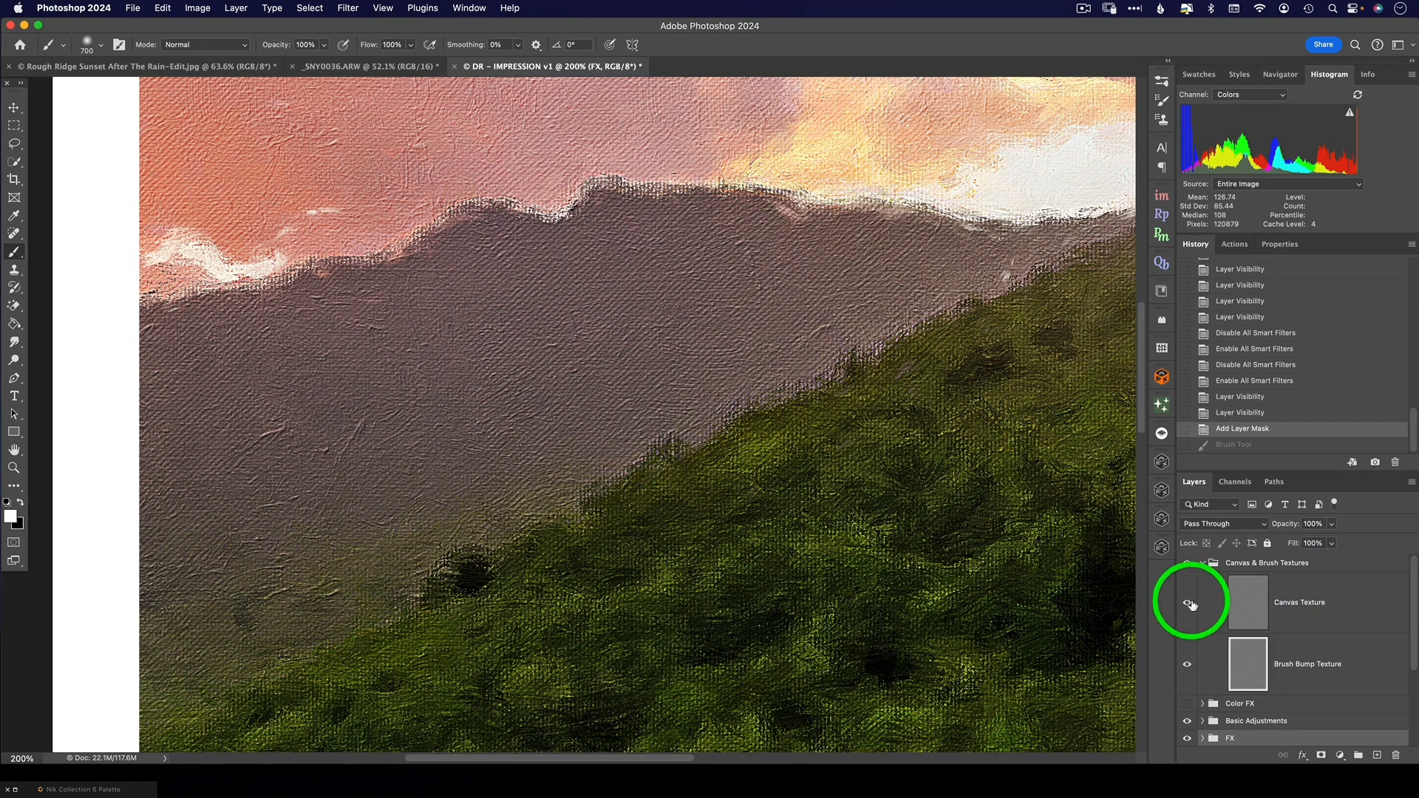
left_click(1188, 603)
left_click(1188, 603)
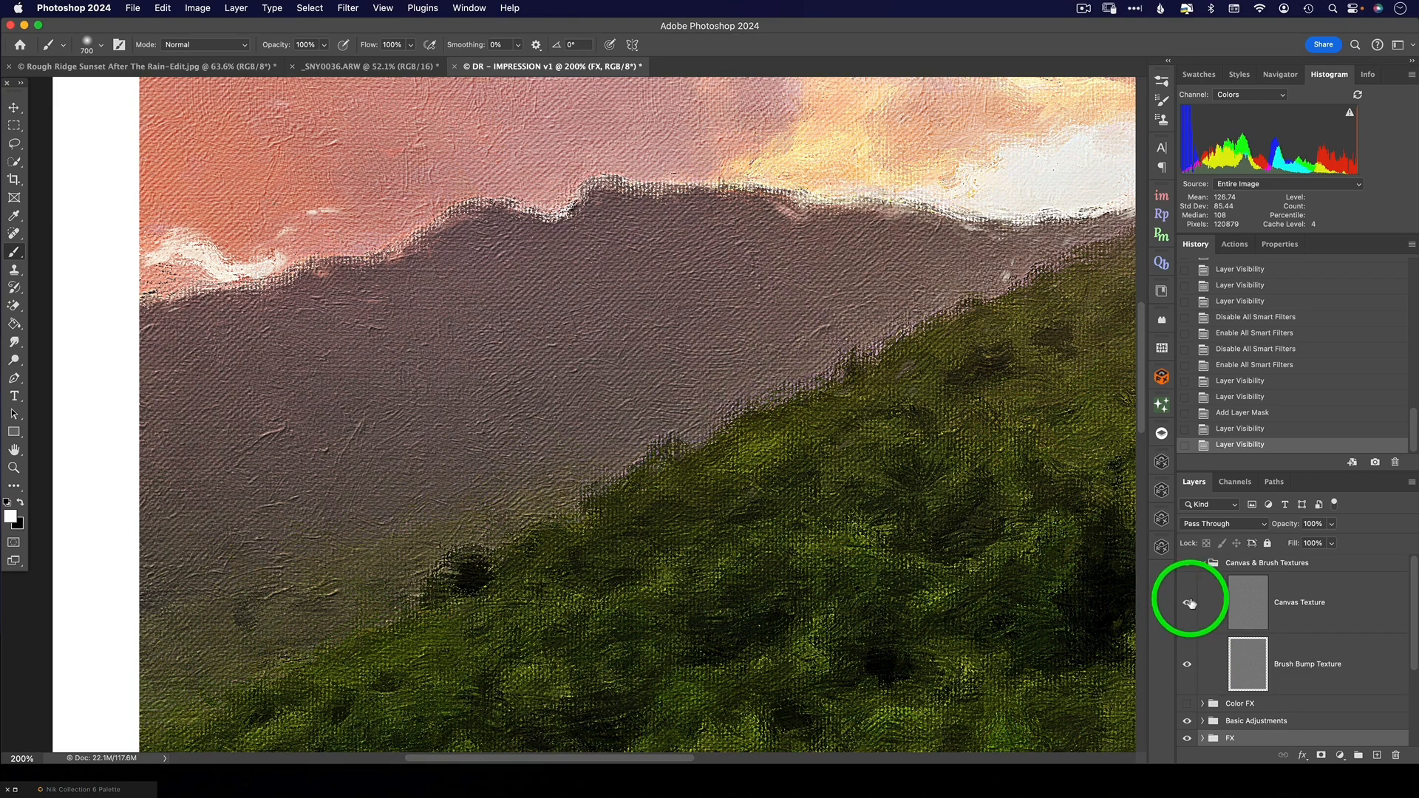
left_click(1188, 602)
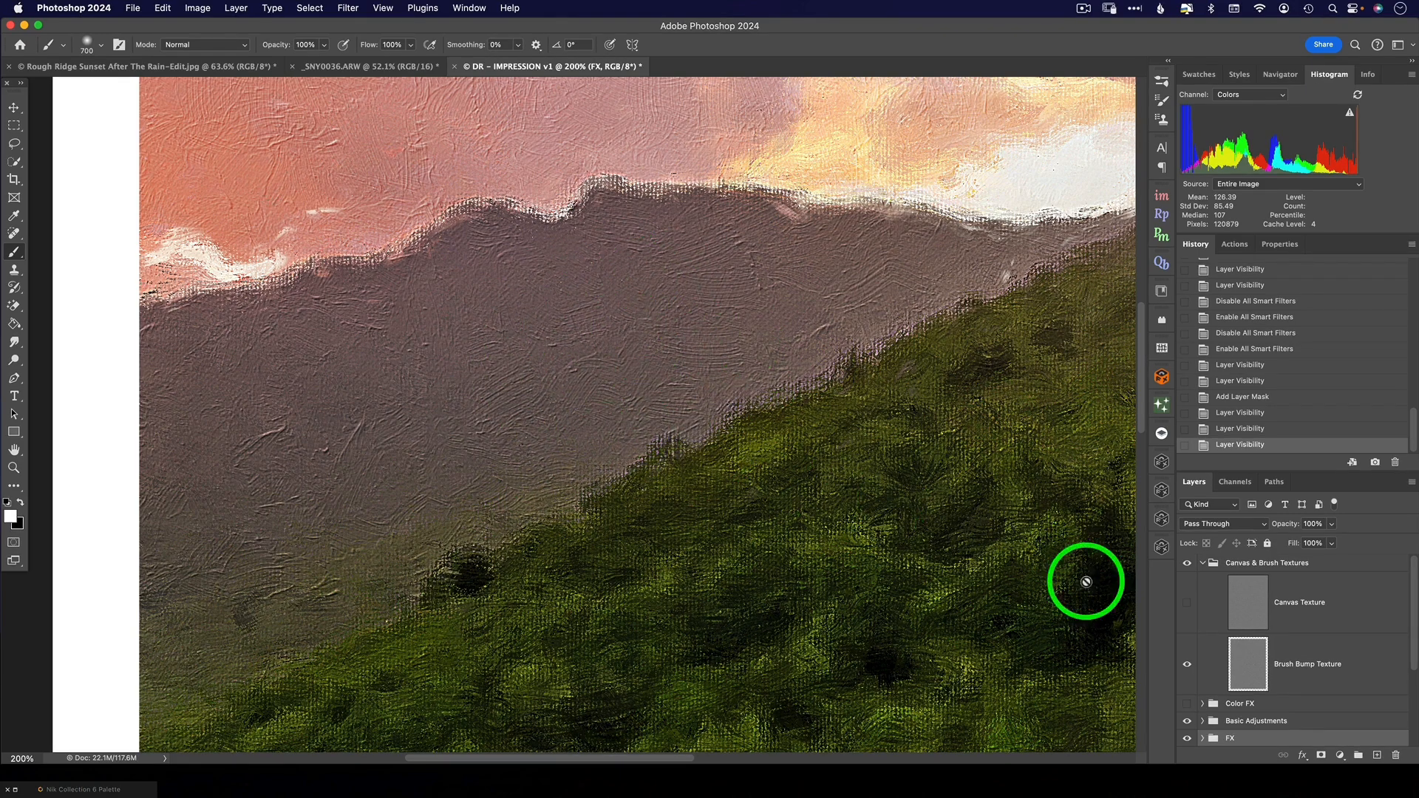
- Show the Canvas Texture layer and compare the painting with and without the Brush Bump Texture layer
left_click(1187, 602)
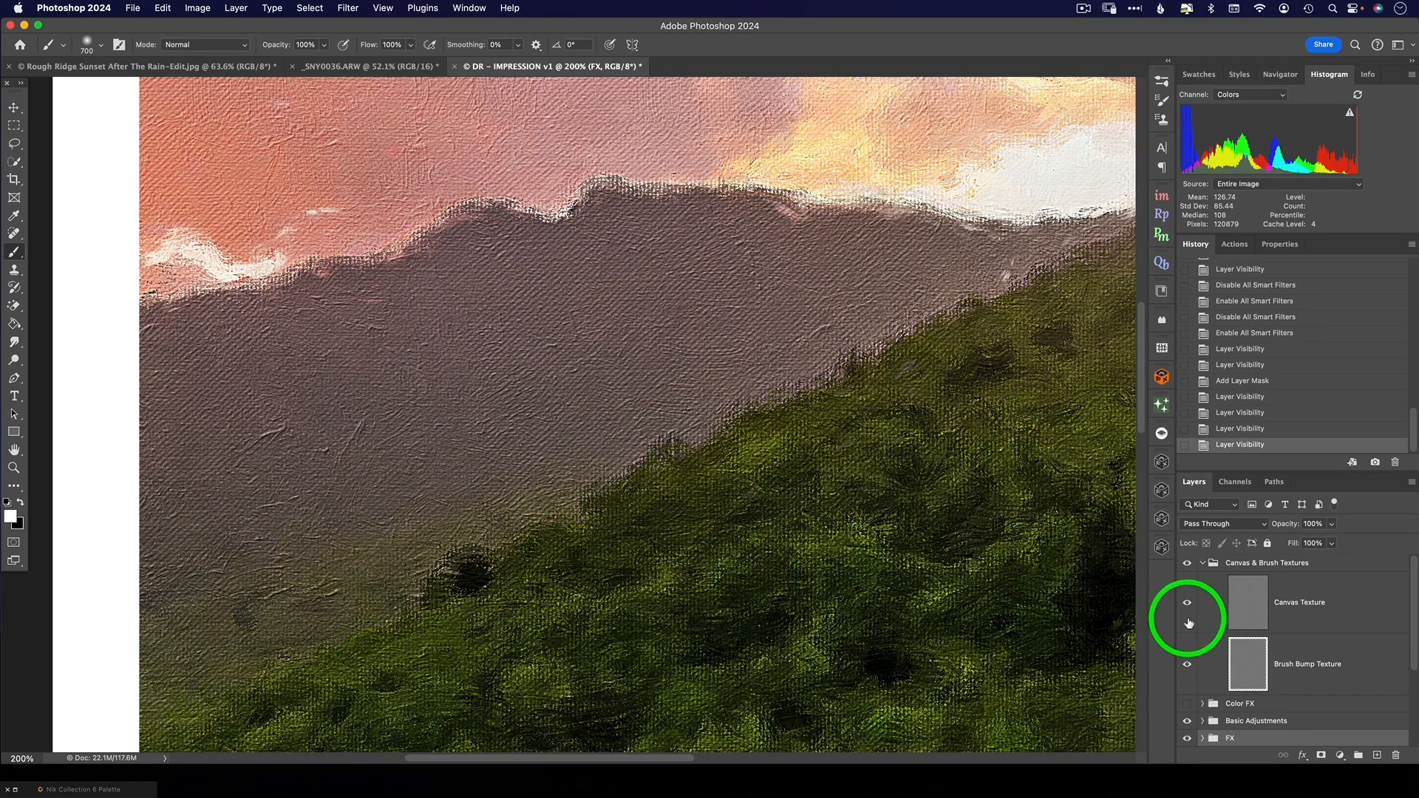
left_click(1188, 665)
left_click(1188, 664)
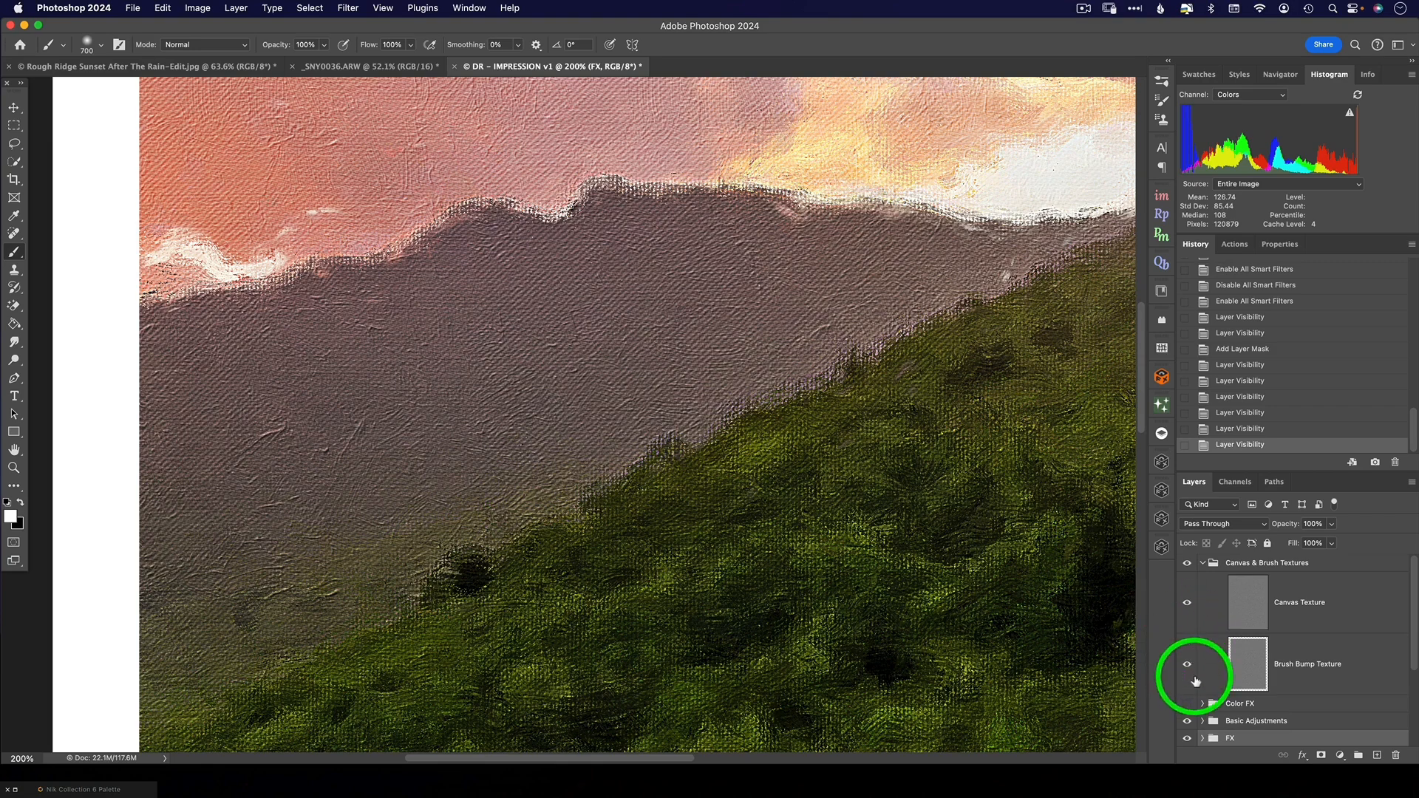
left_click(1188, 668)
left_click(1188, 668)
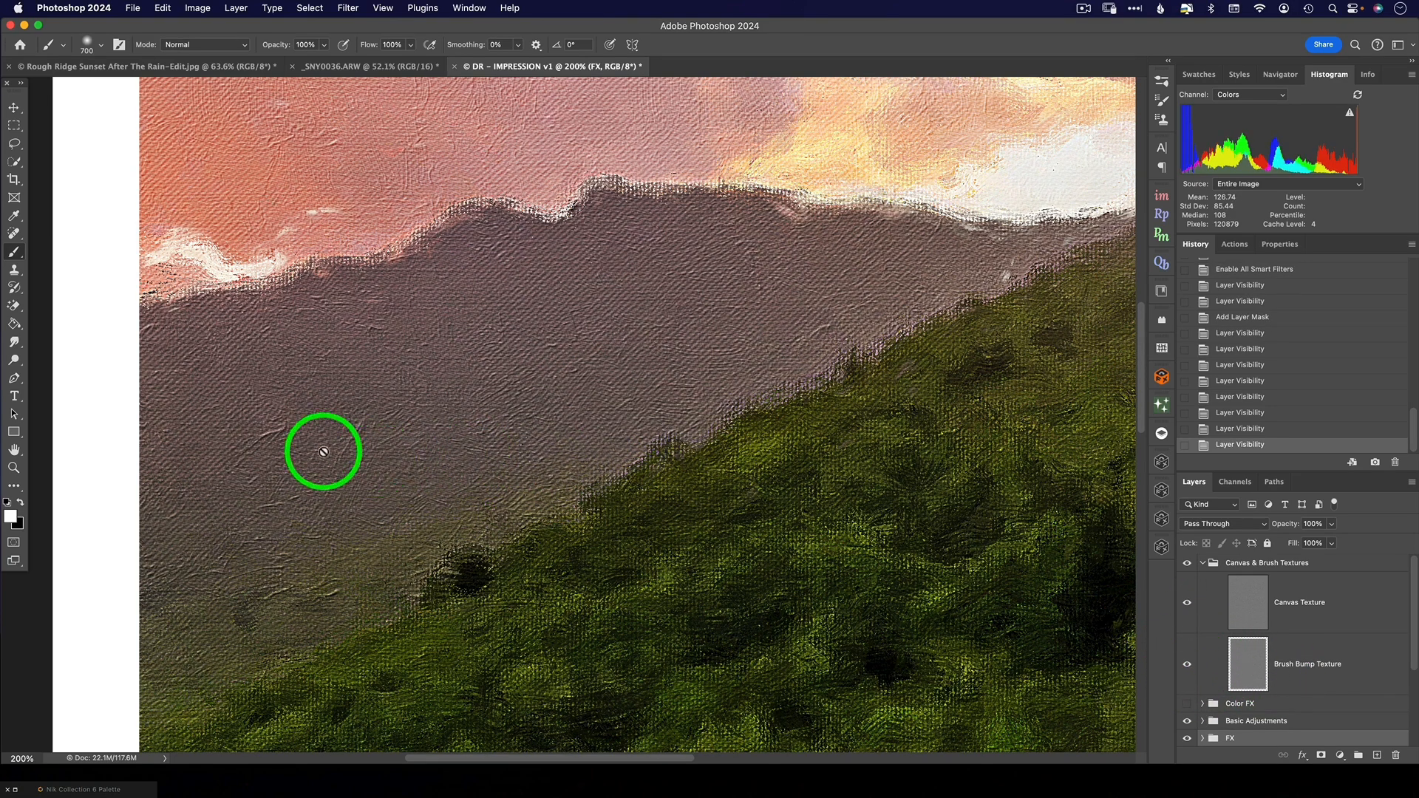
left_click(1188, 666)
left_click(1188, 664)
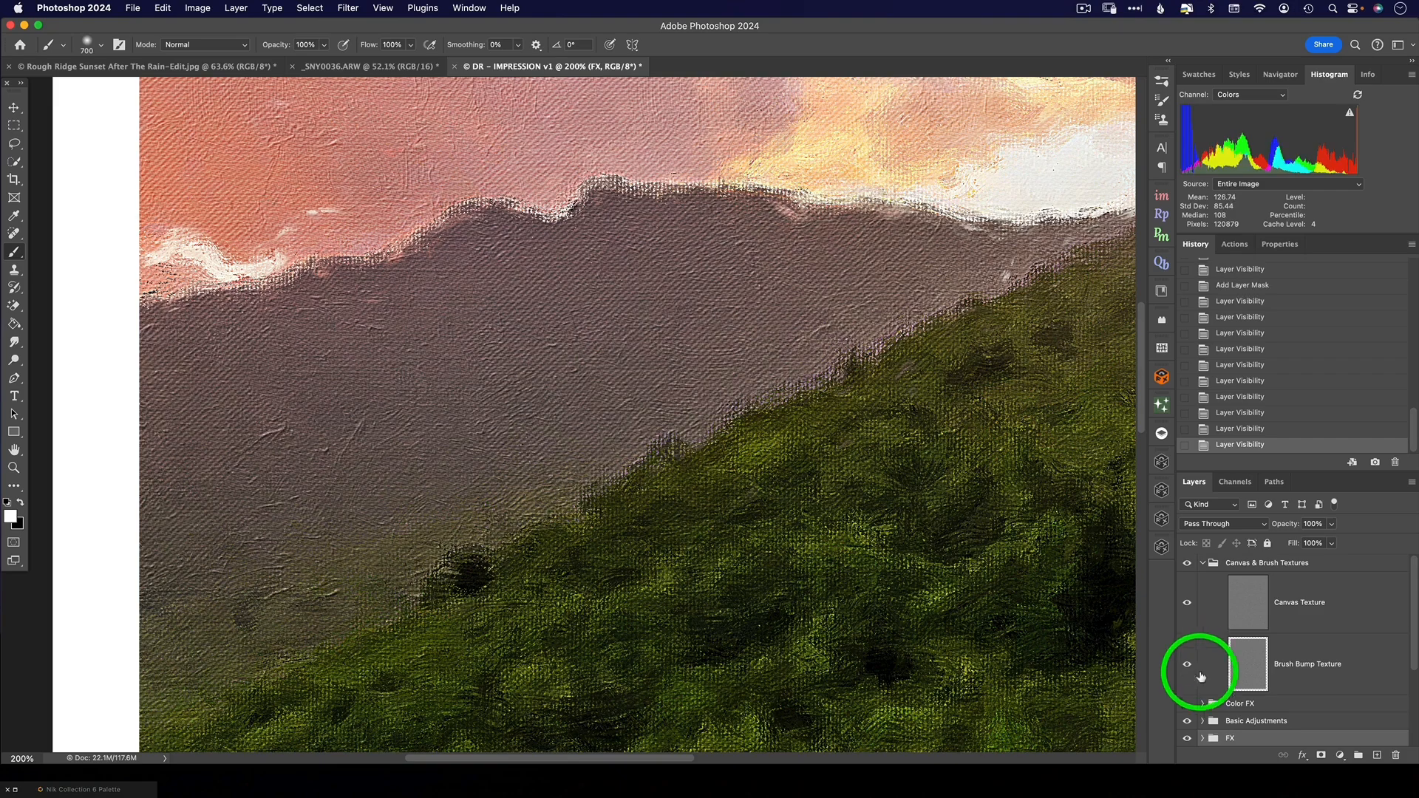
- Collapse the Canvas & Brush Textures group, expand the Color FX group and preview its Cooler layer
left_click(1202, 563)
left_click(729, 168)
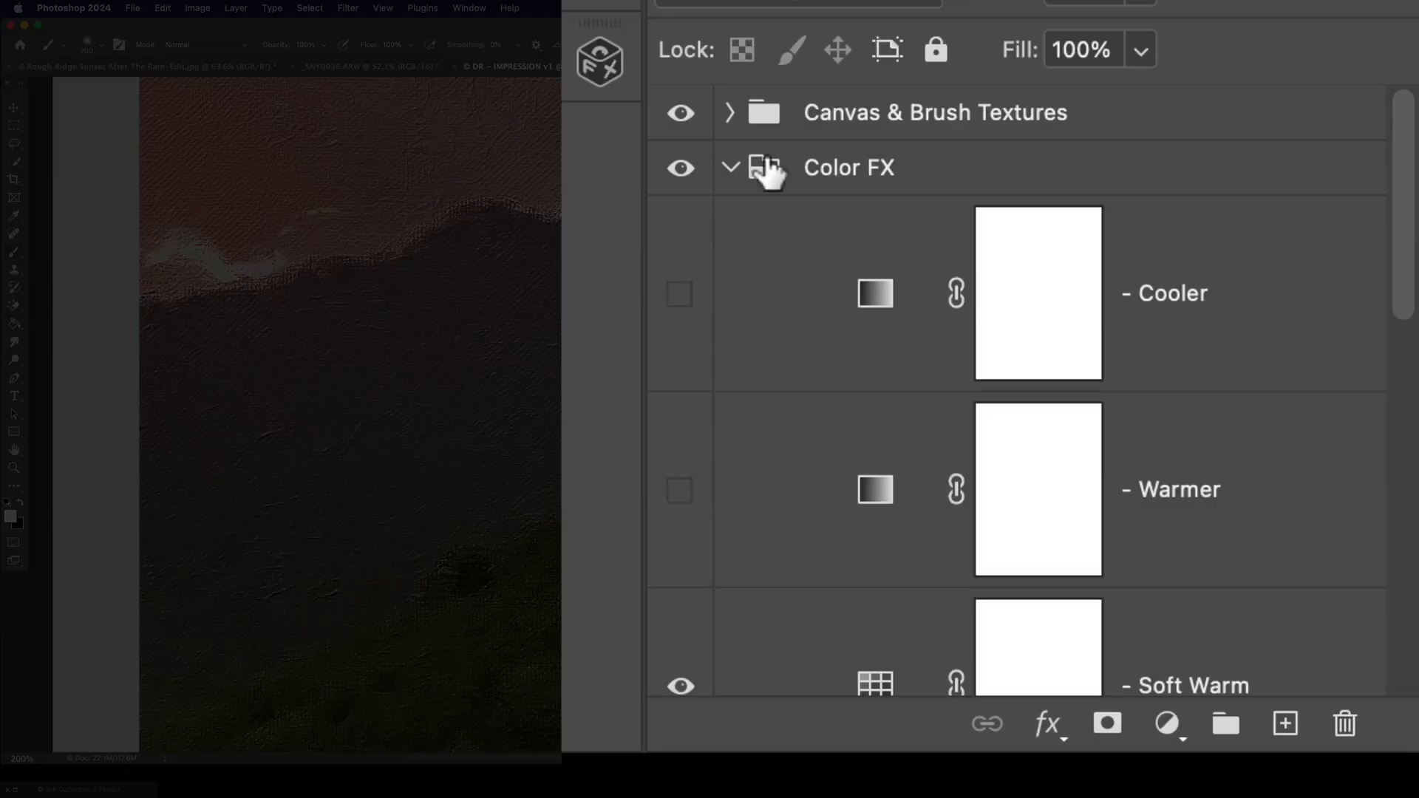
left_click(683, 296)
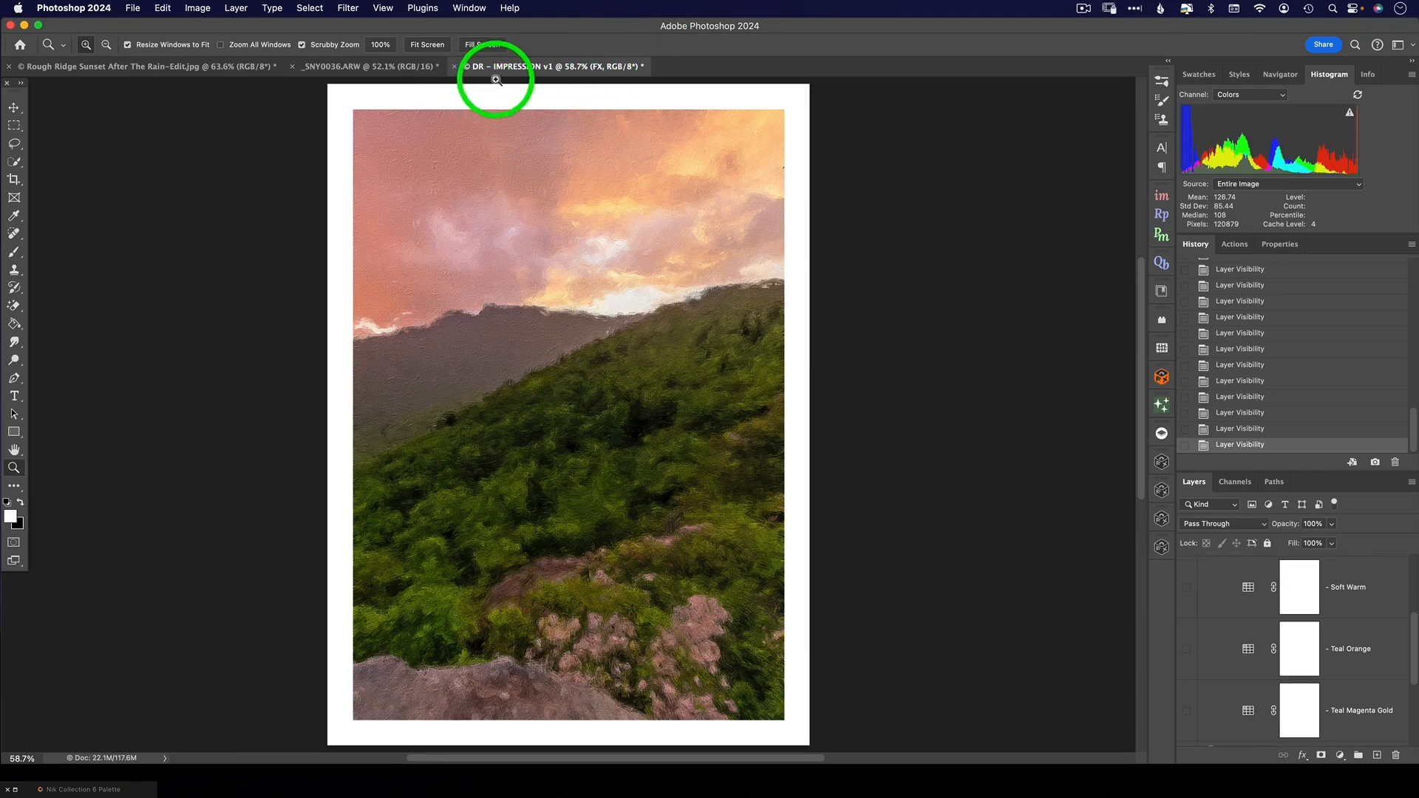
- Compare the DR - IMPRESSION v1 painting with the original Rough Ridge Sunset photo by switching between the two documents
left_click(200, 68)
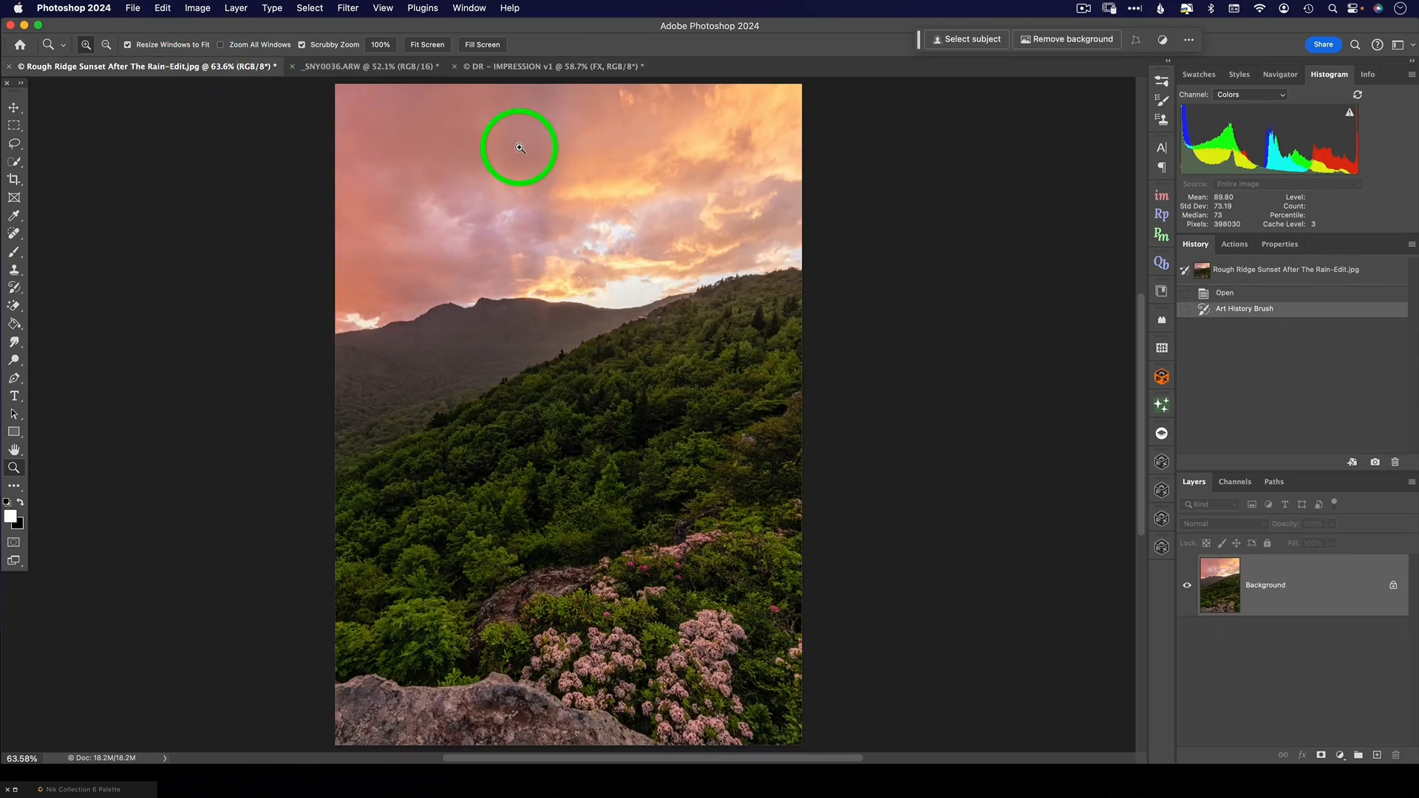
left_click(545, 68)
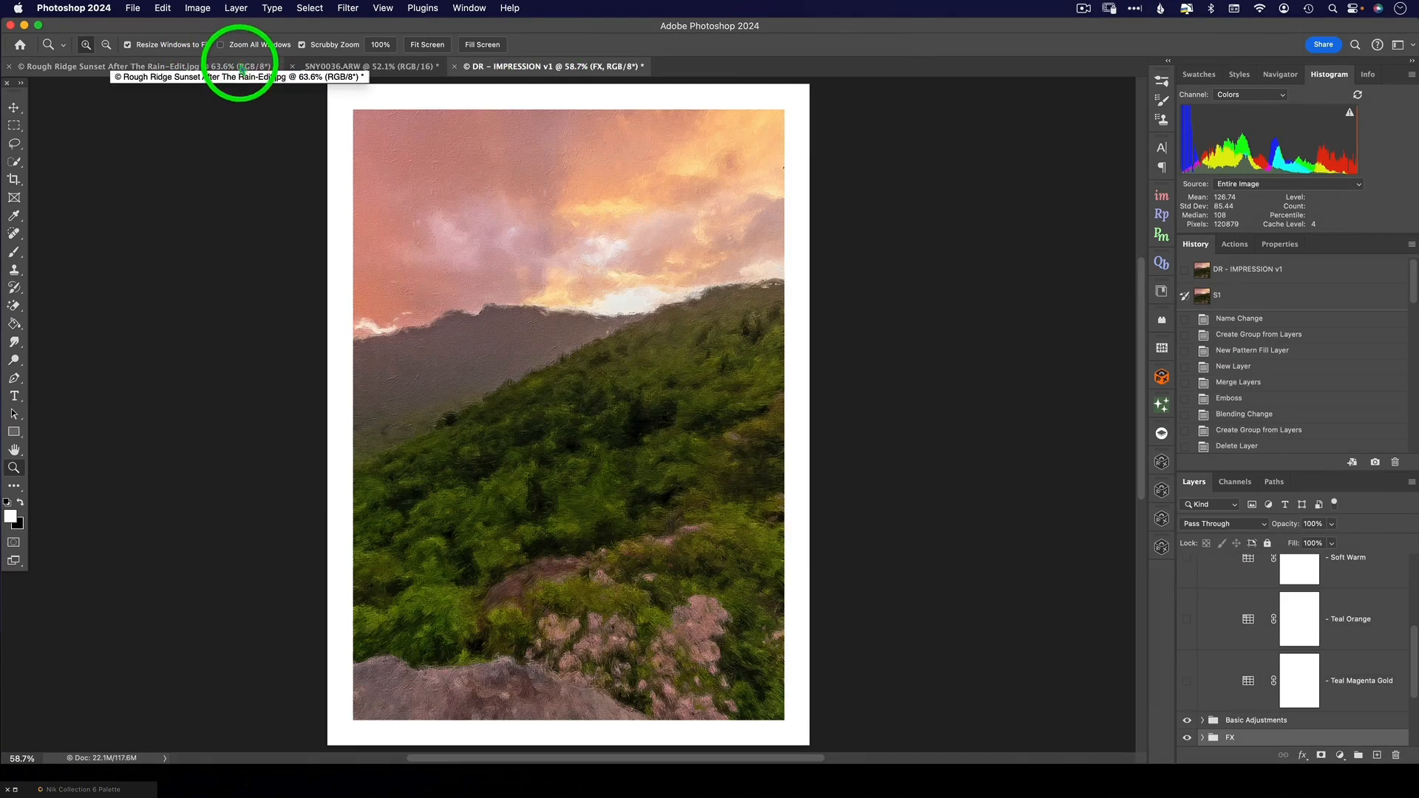
left_click(250, 70)
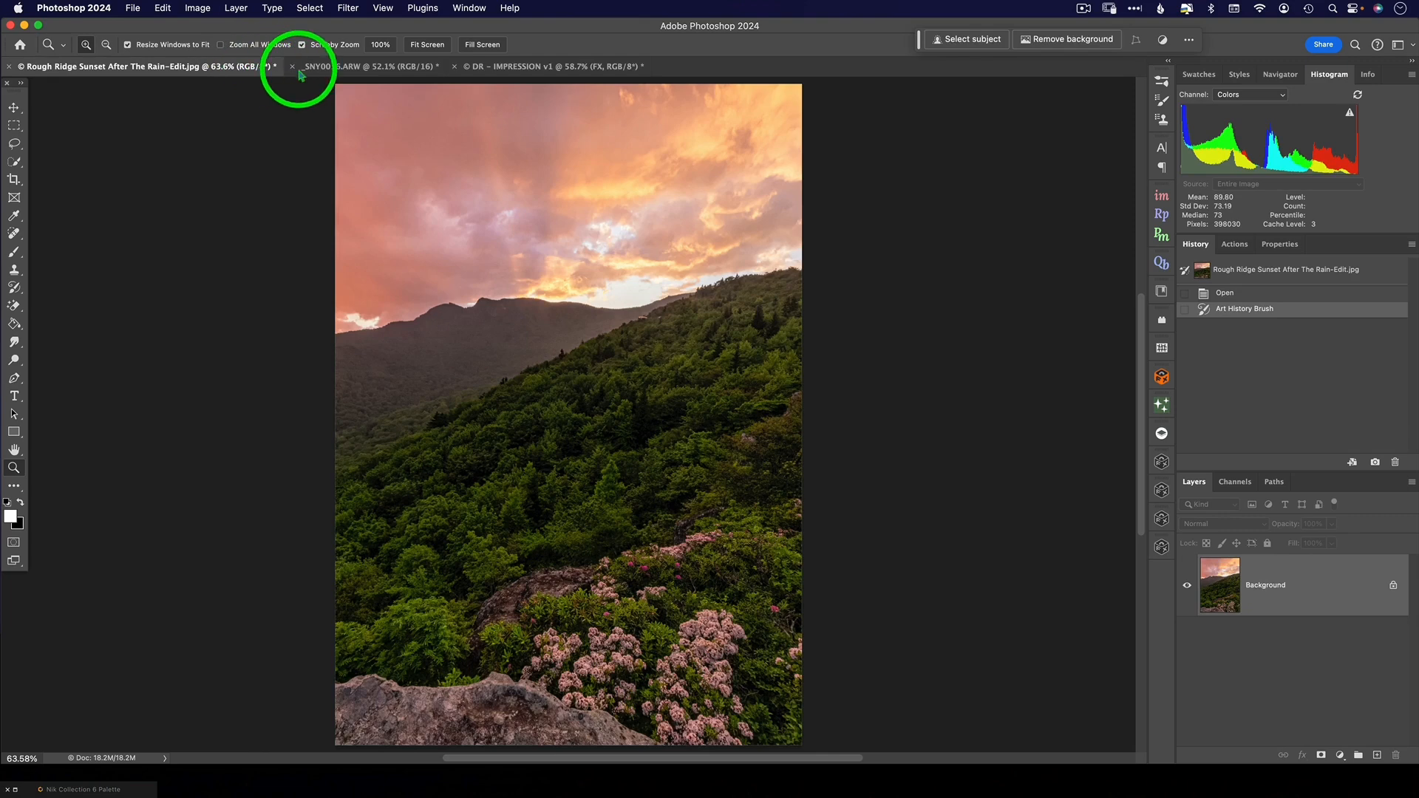
left_click(536, 68)
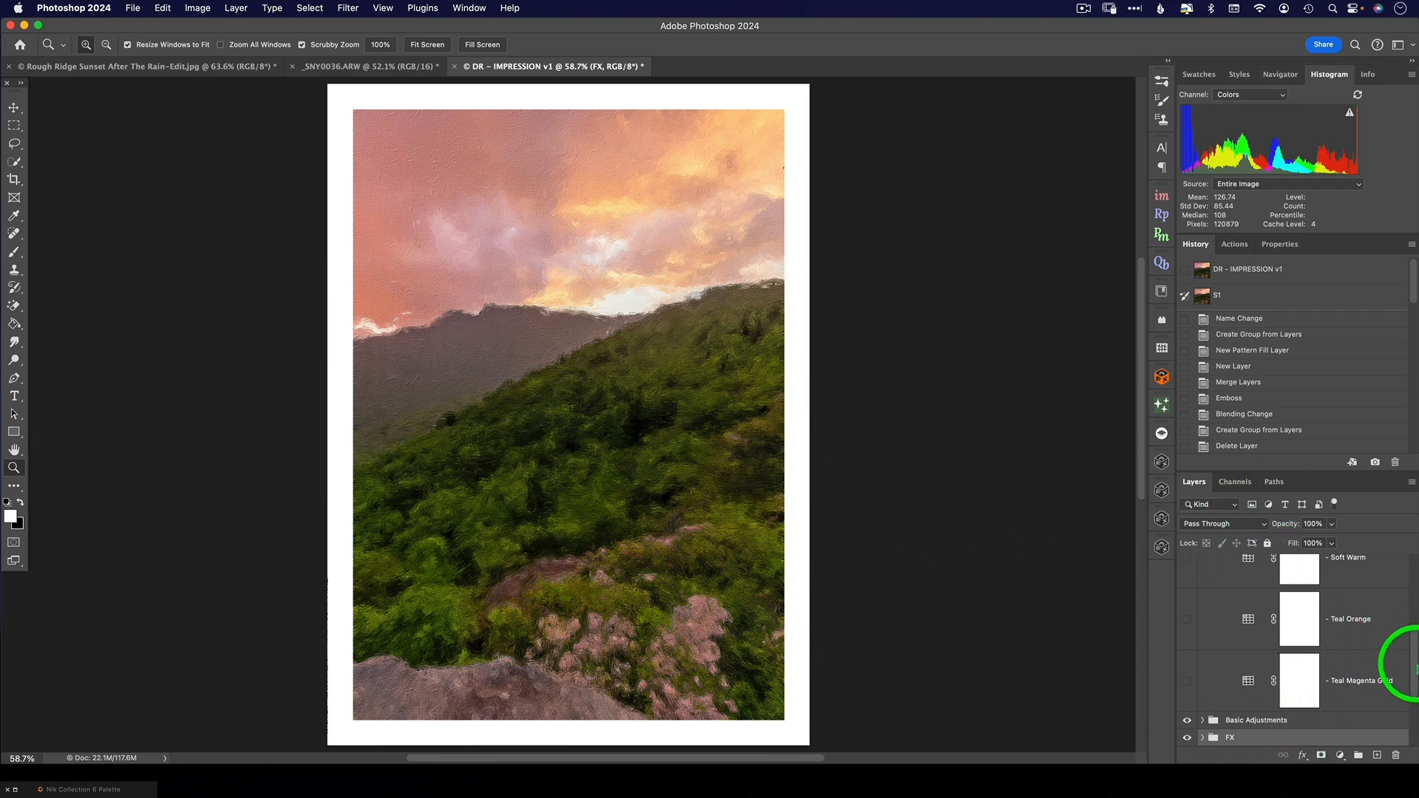
left_click_drag(1415, 673, 1416, 592)
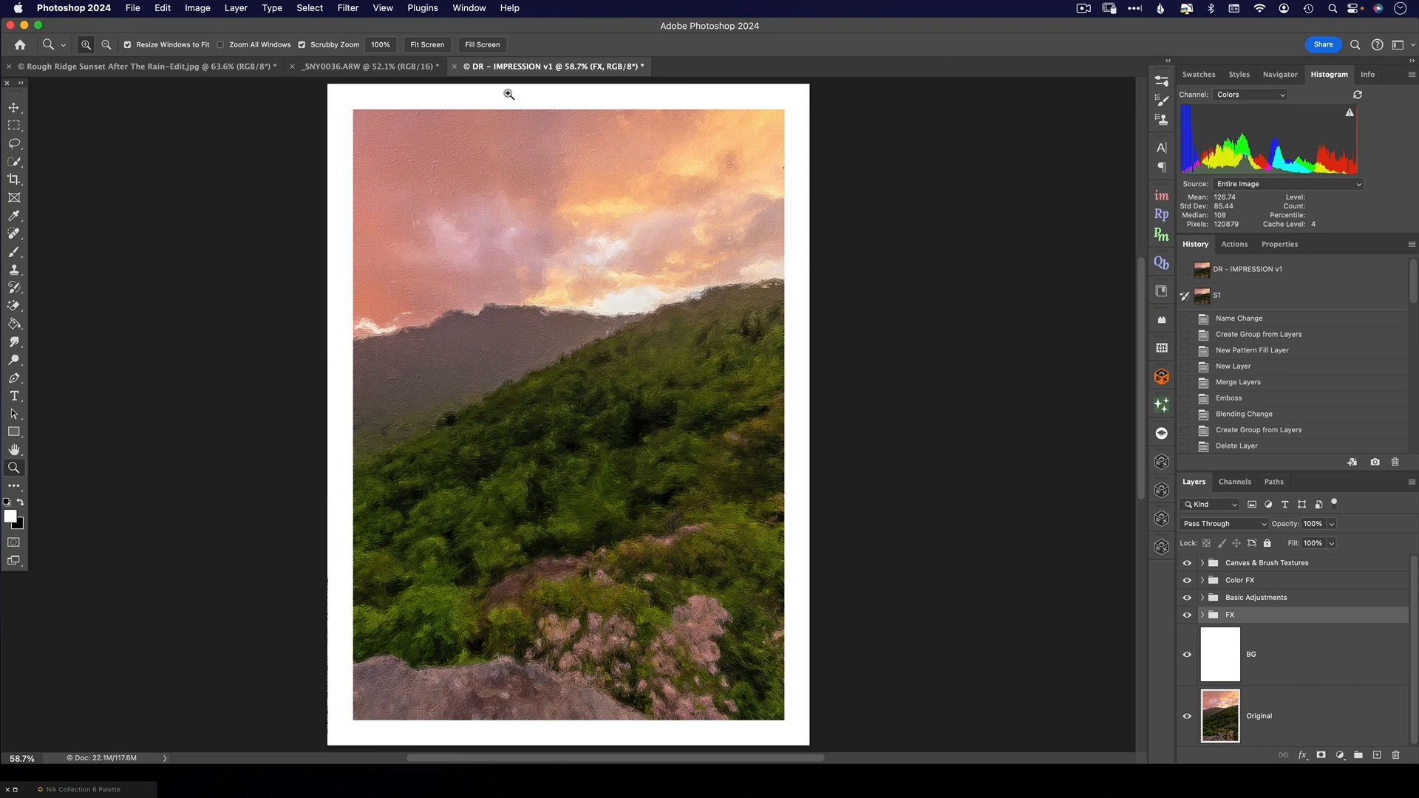
- Switch to the _SNY0036.ARW shorebird photo and try to run the DR - Impression Abstract action on it
left_click(392, 68)
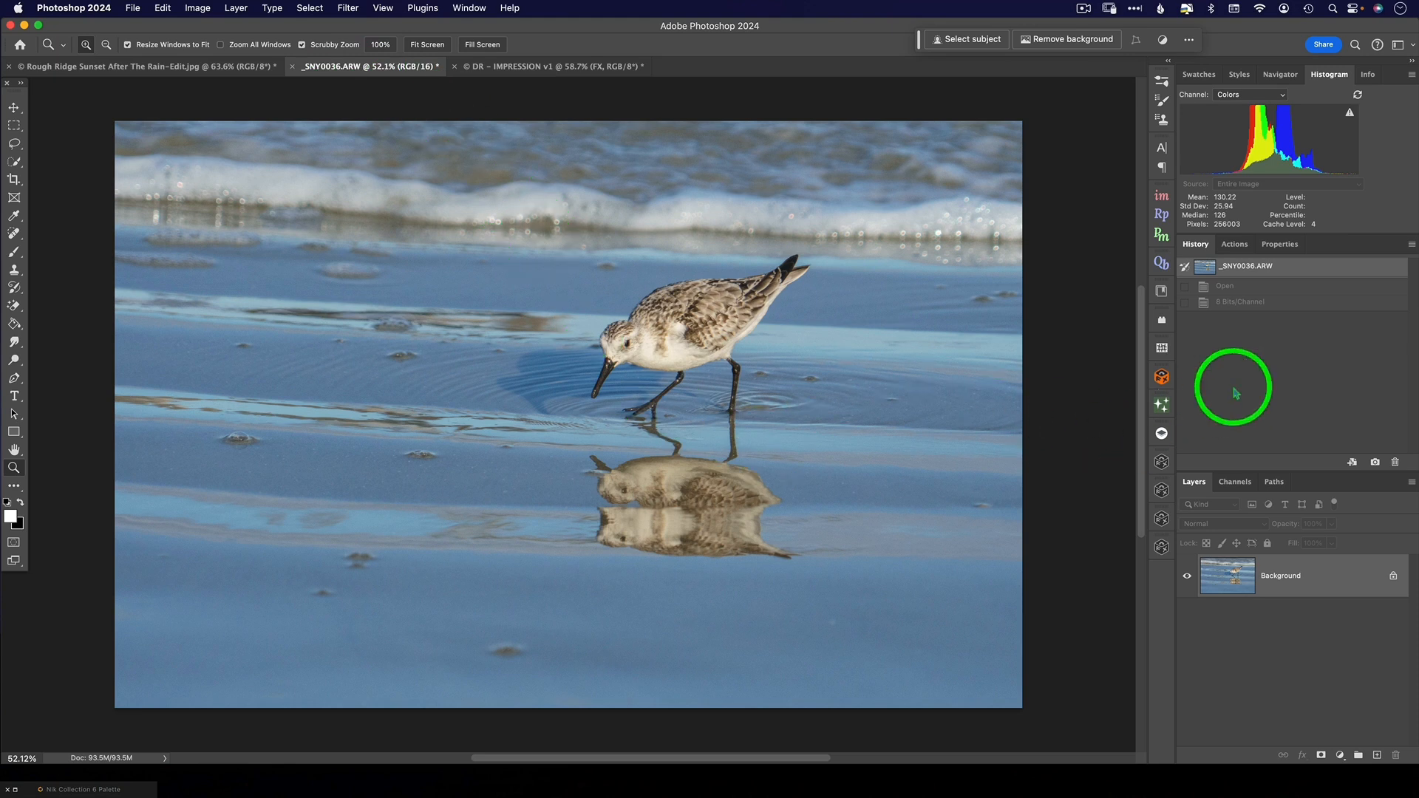
left_click(1241, 246)
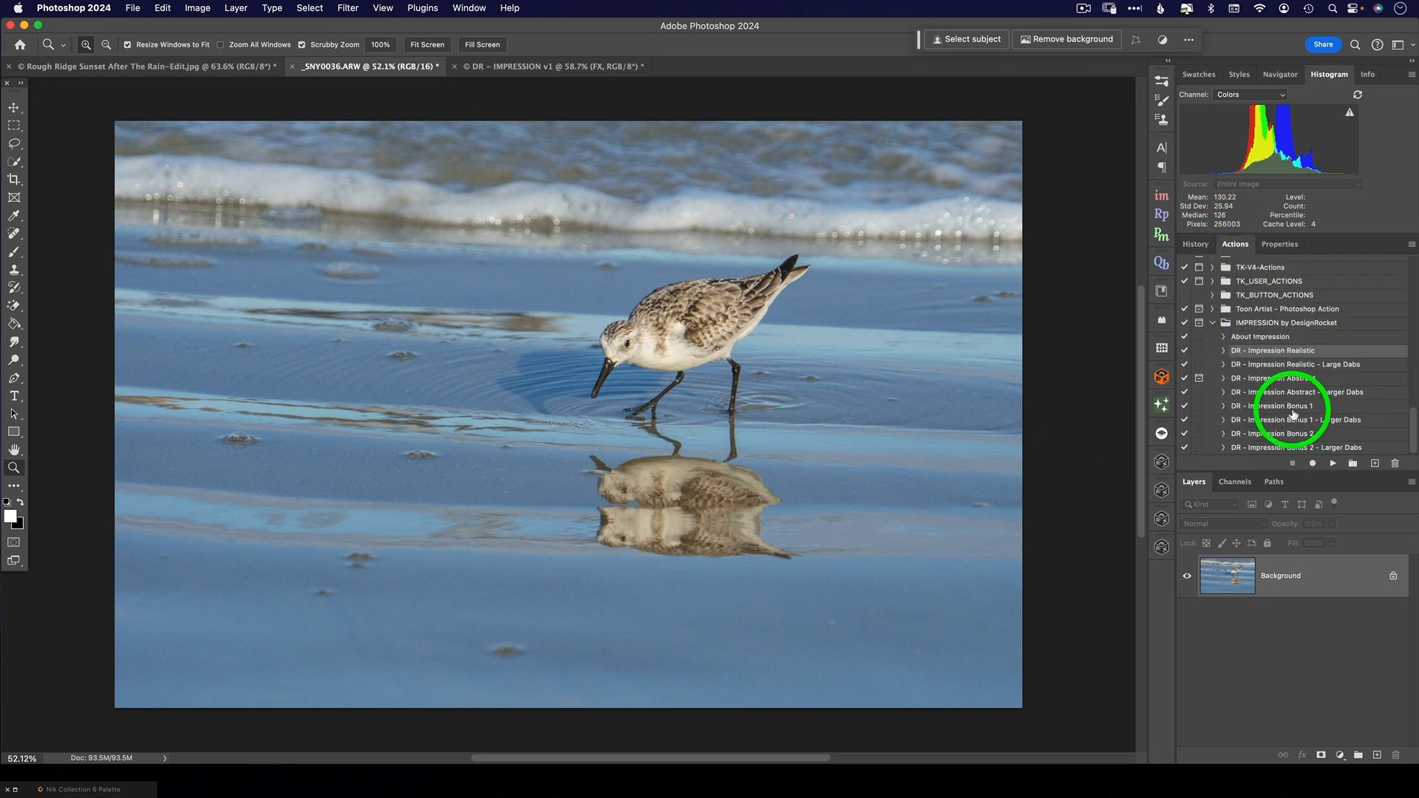
left_click(1305, 380)
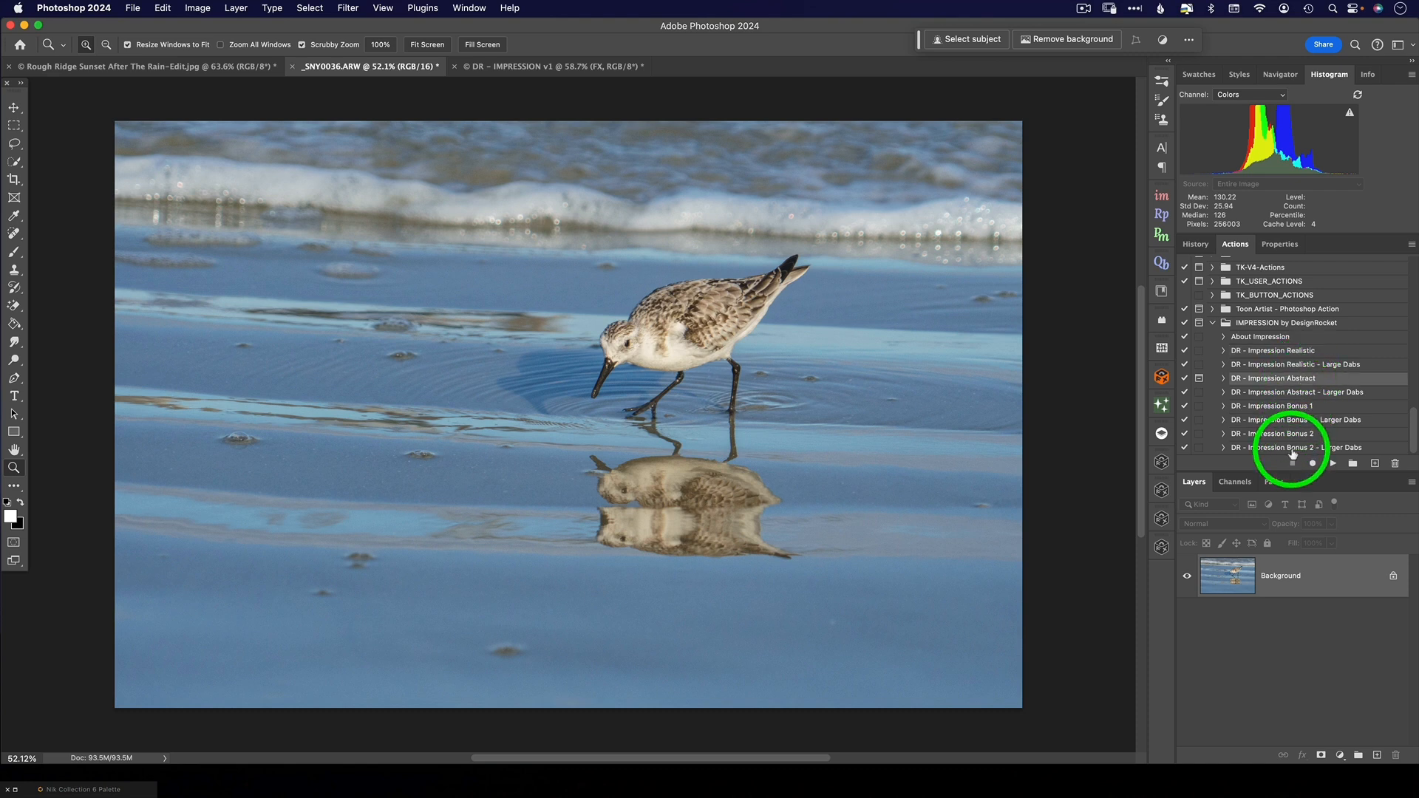
left_click(1334, 463)
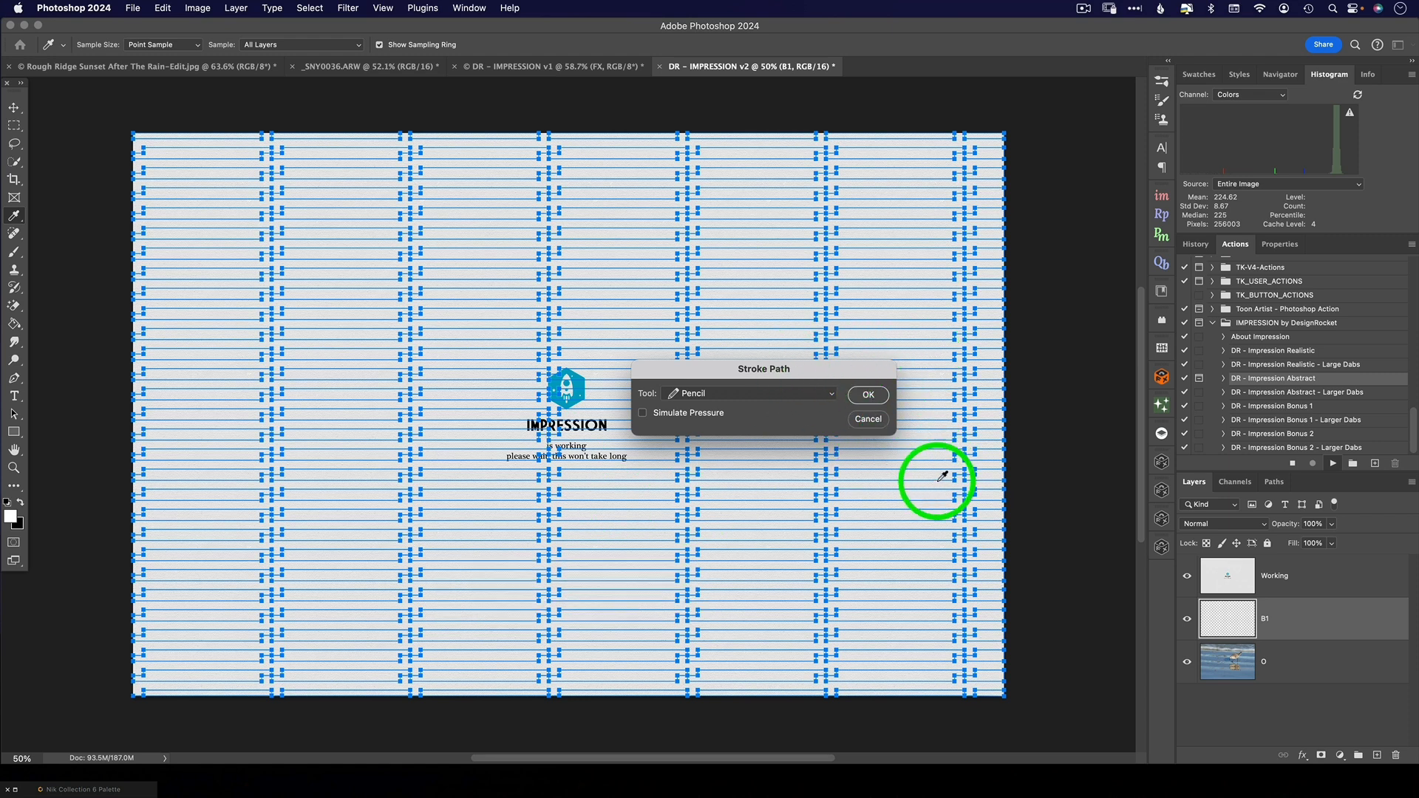
- Cancel the Stroke Path operation and close the DR - IMPRESSION v2 document without saving
left_click(885, 419)
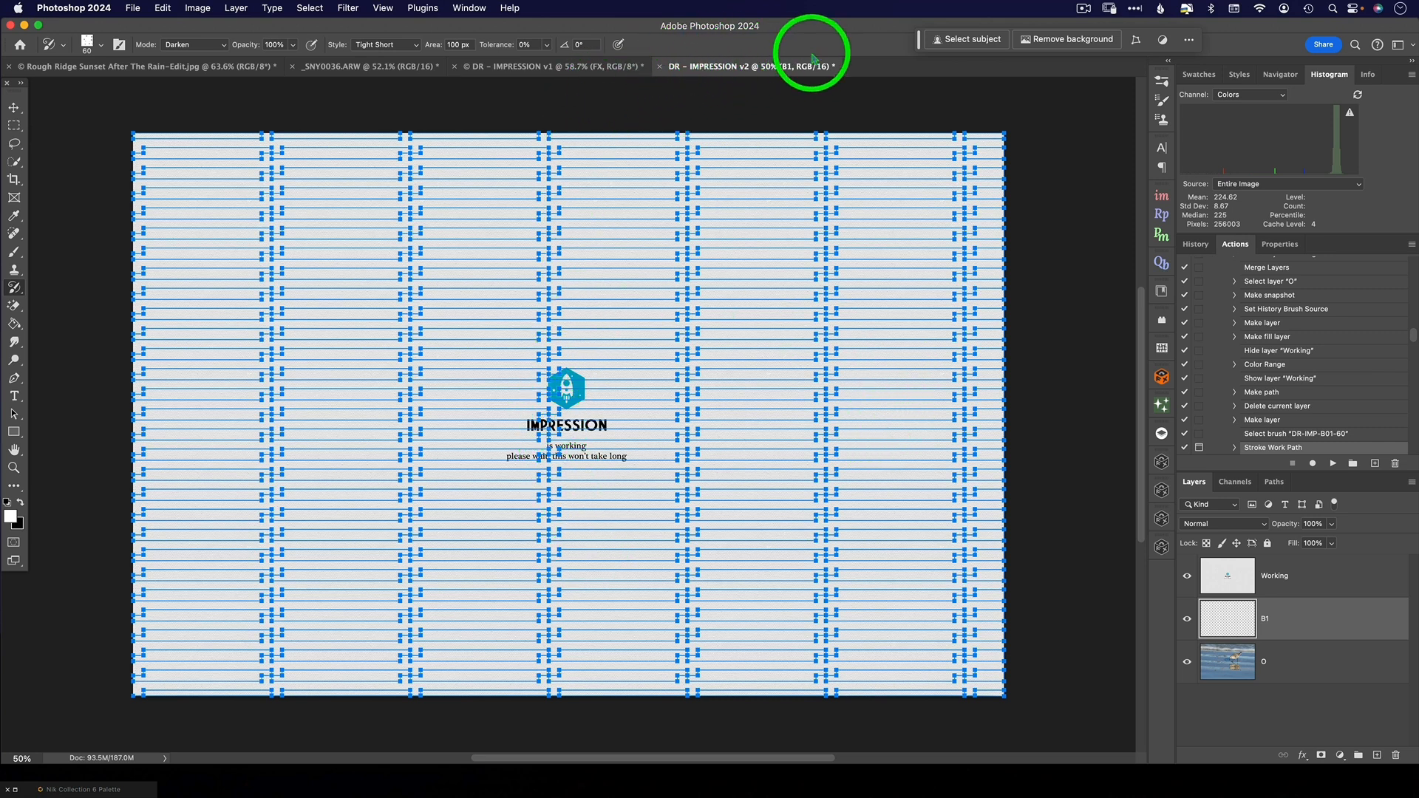
left_click(662, 67)
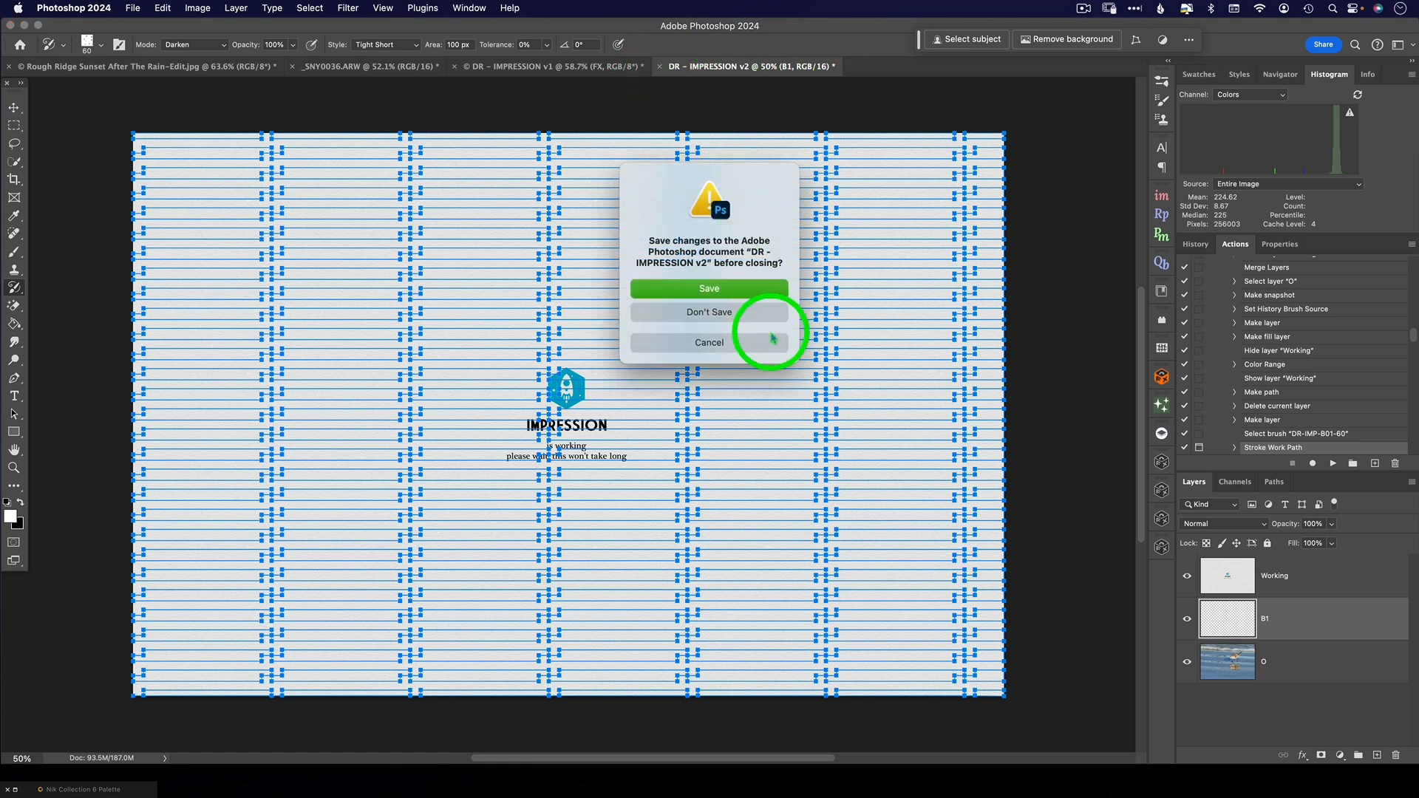
left_click(727, 314)
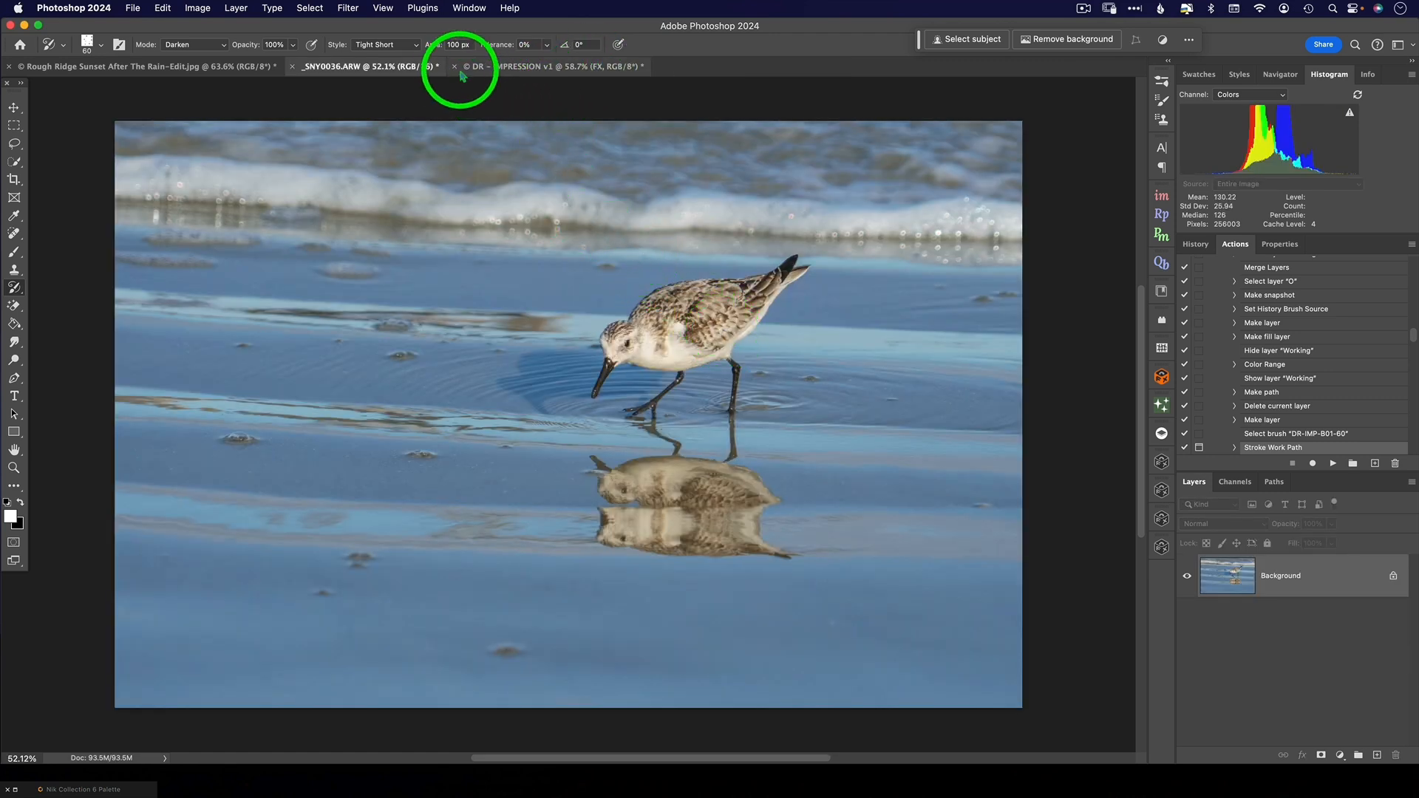
- Convert the shorebird photo to 8 Bits/Channel and run the DR - Impression Realistic - Large Dabs action on it
left_click(187, 10)
mouse_move(222, 27)
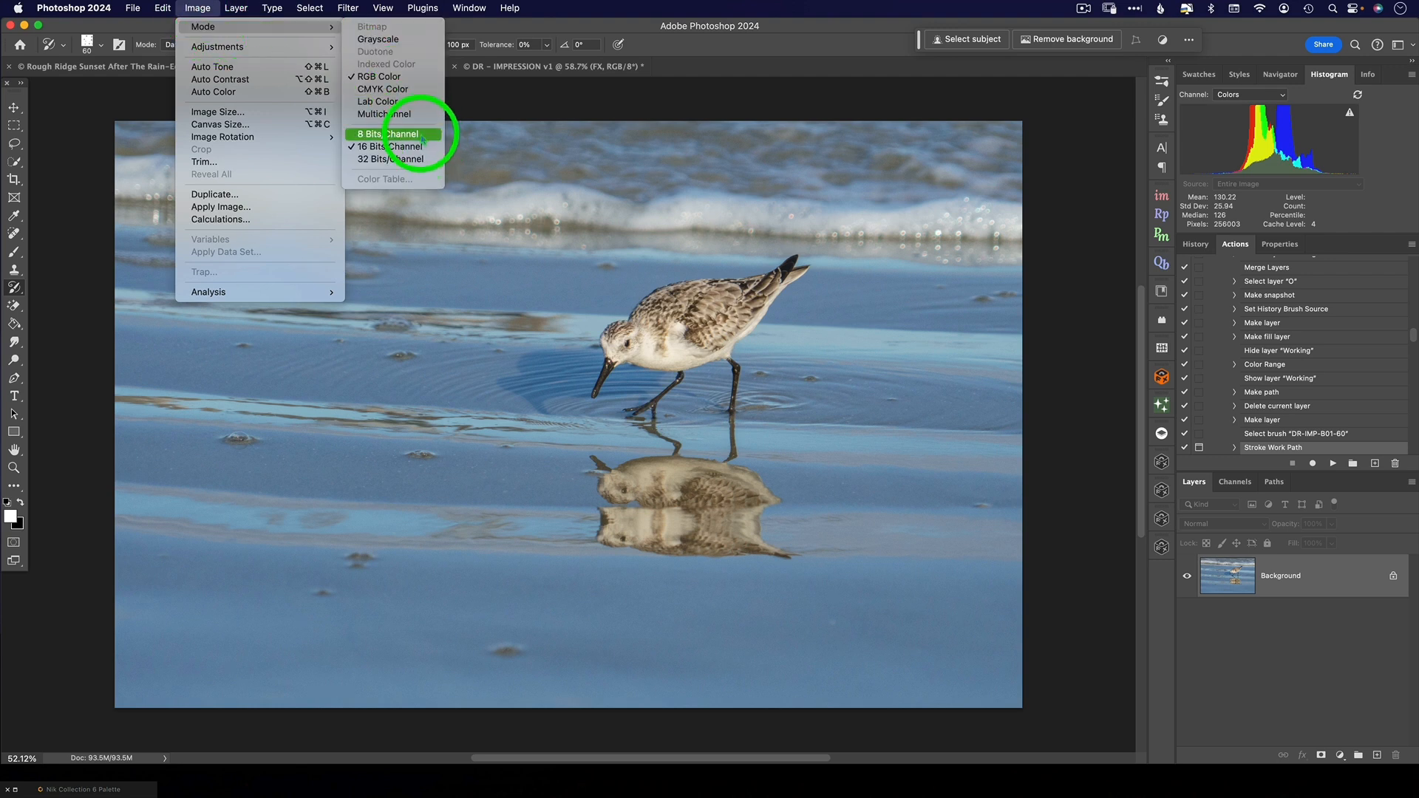
left_click(422, 135)
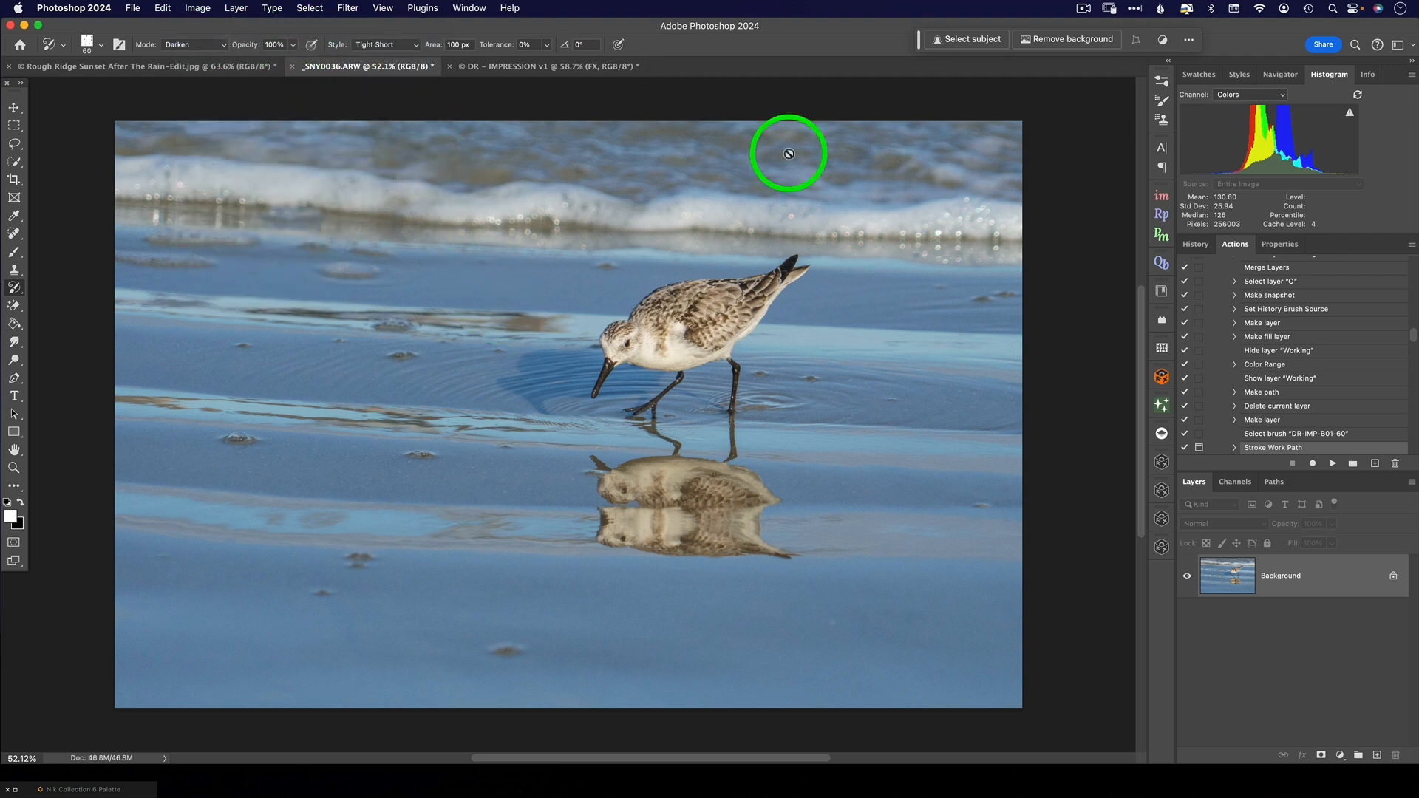
scroll(1414, 339, "up", 10)
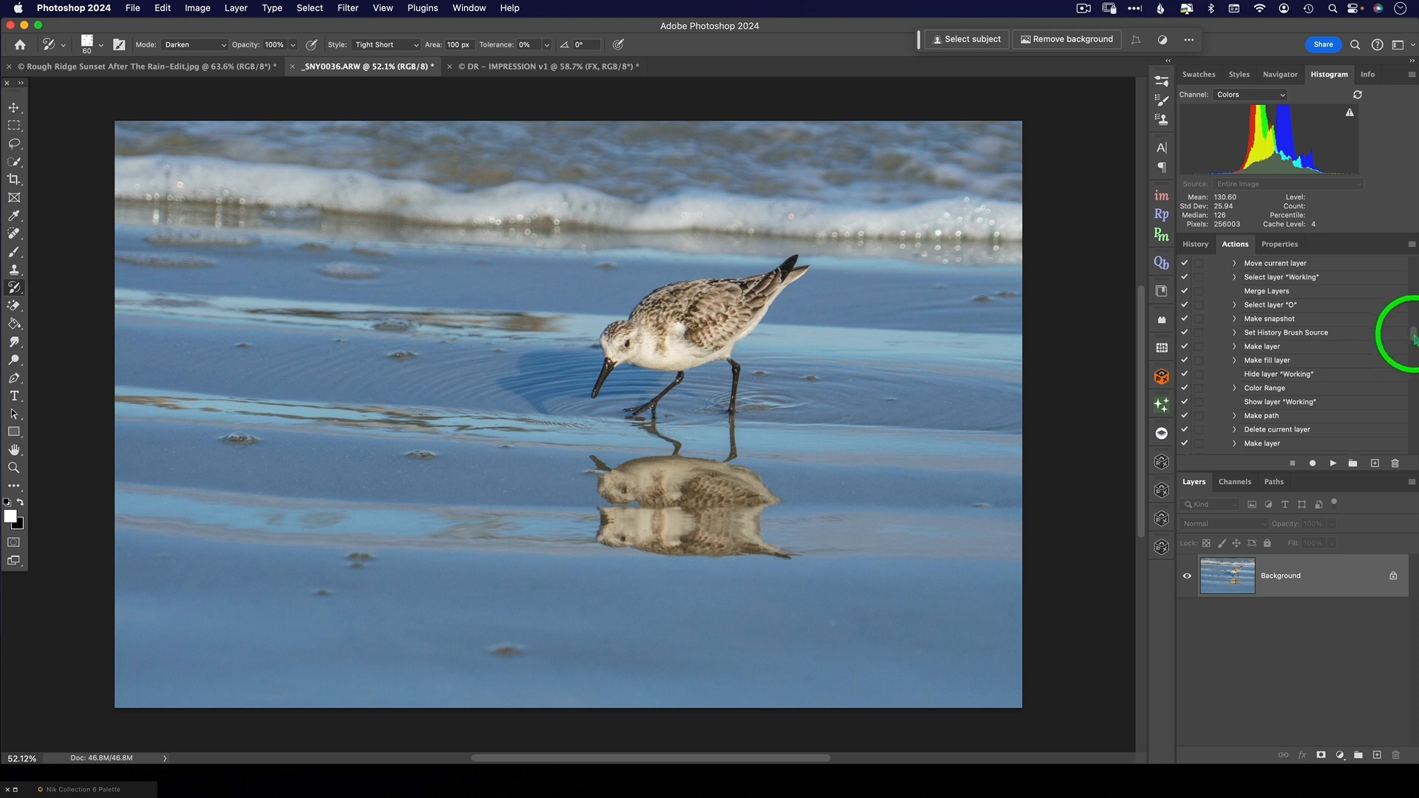
left_click(1284, 366)
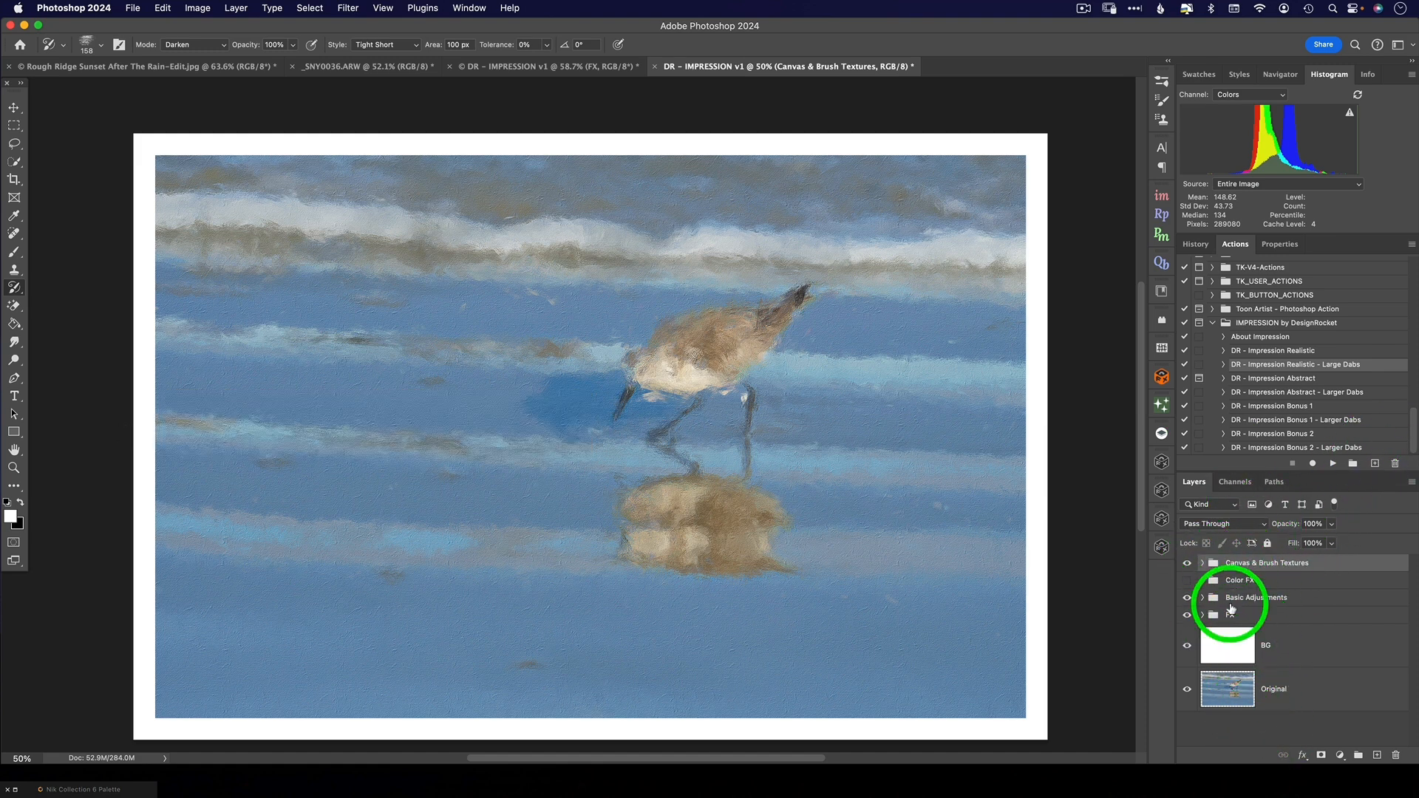
- Compare the shorebird painting with and without the Color FX group
left_click(1188, 581)
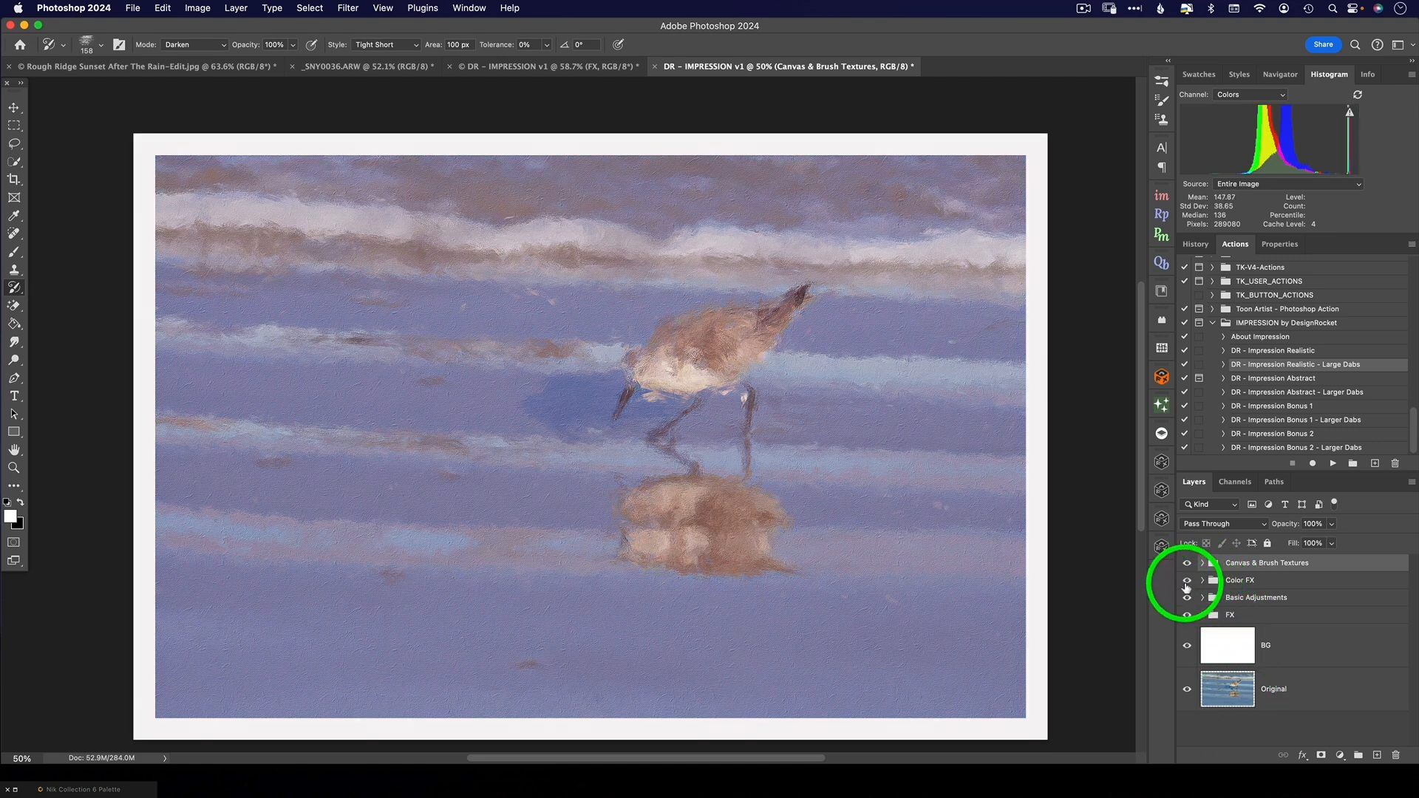
left_click(1187, 581)
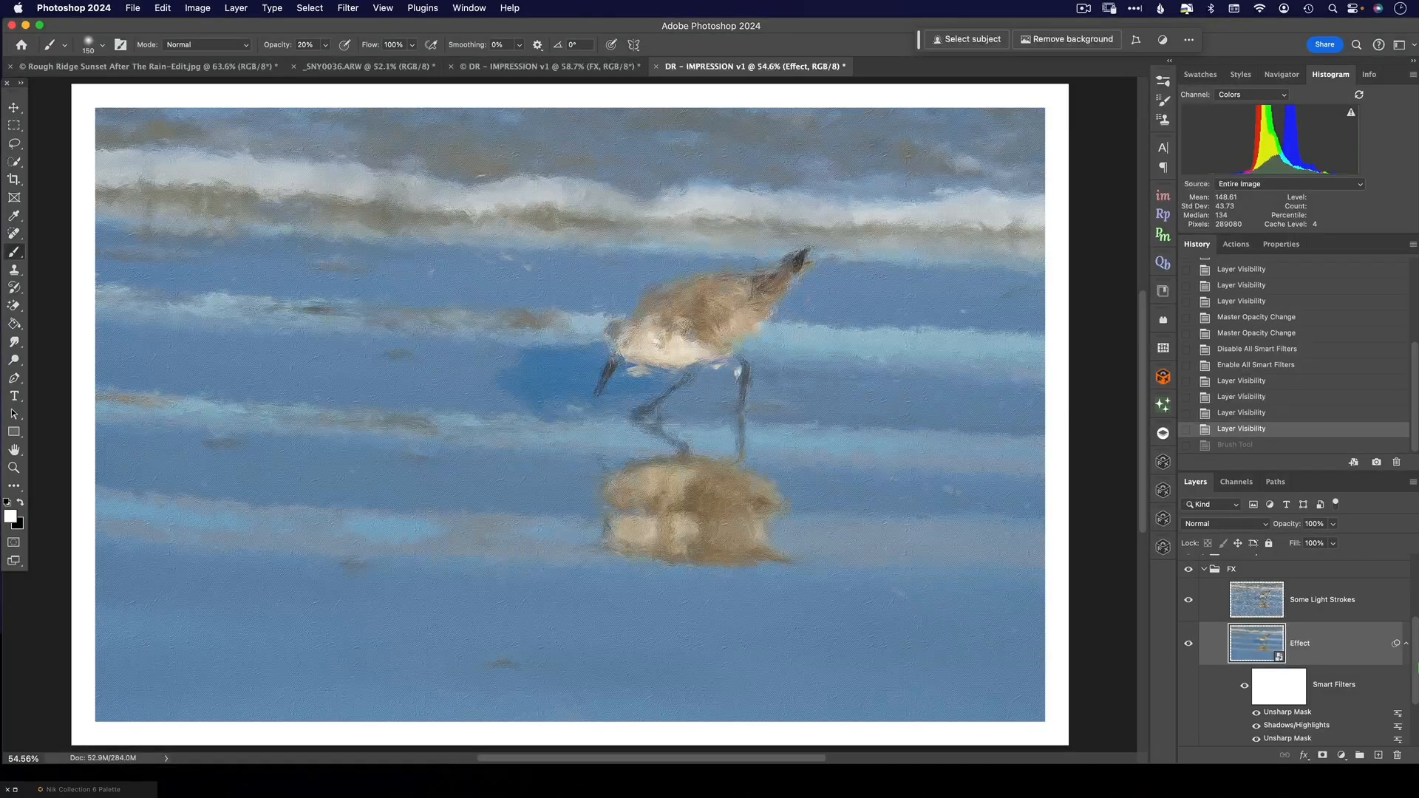
- Duplicate the Original layer and move the copy between the Basic Adjustments and FX groups
scroll(1294, 650, "up", 3)
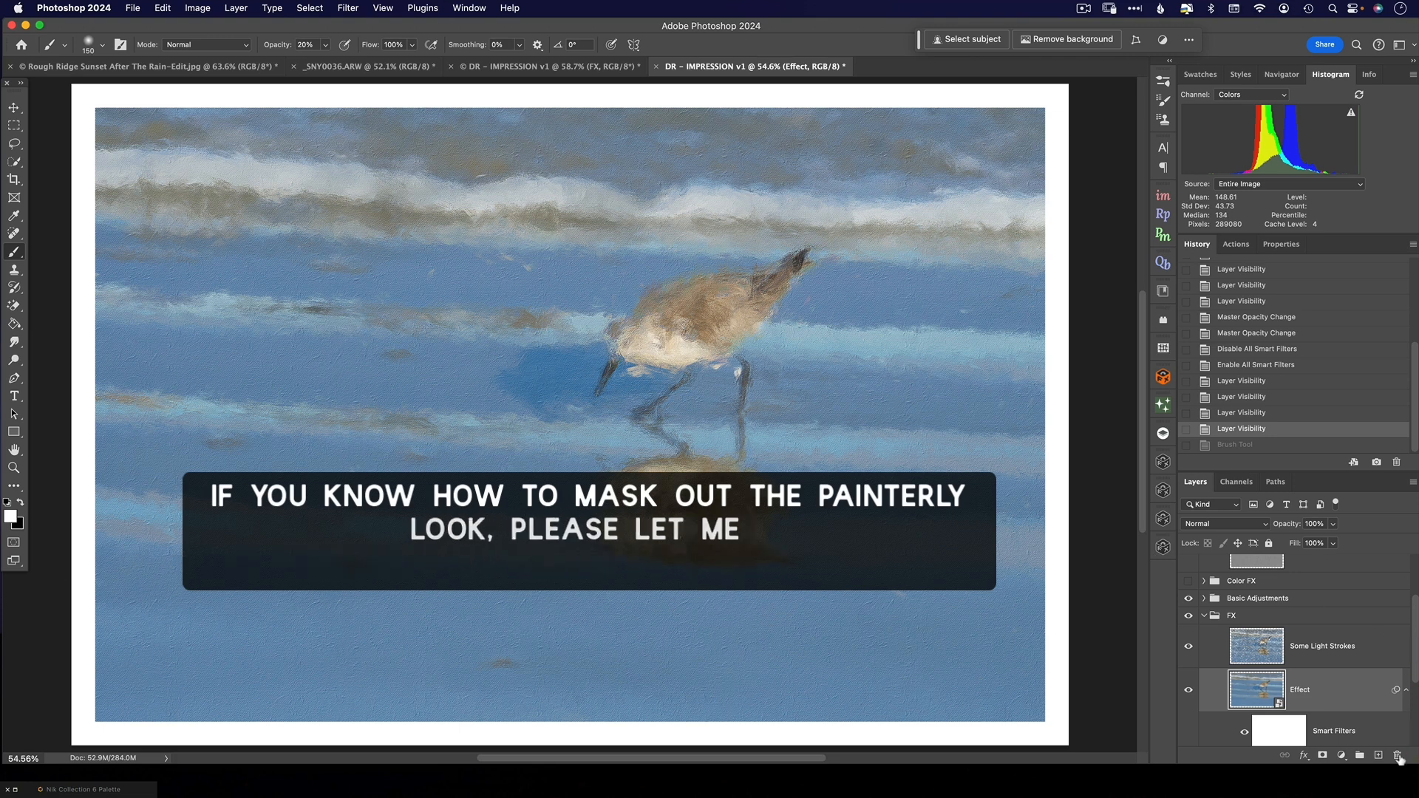
scroll(1294, 650, "down", 3)
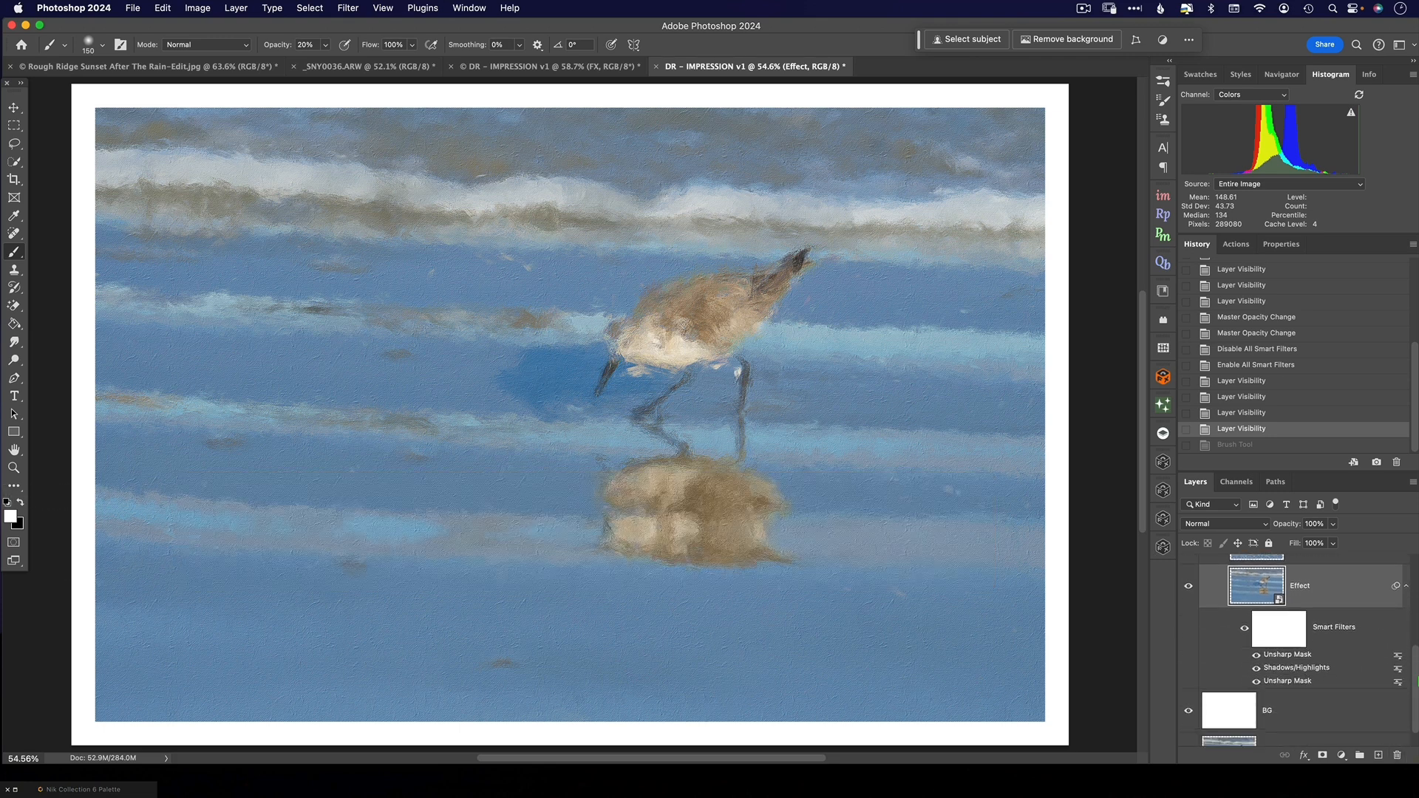
scroll(1301, 665, "down", 2)
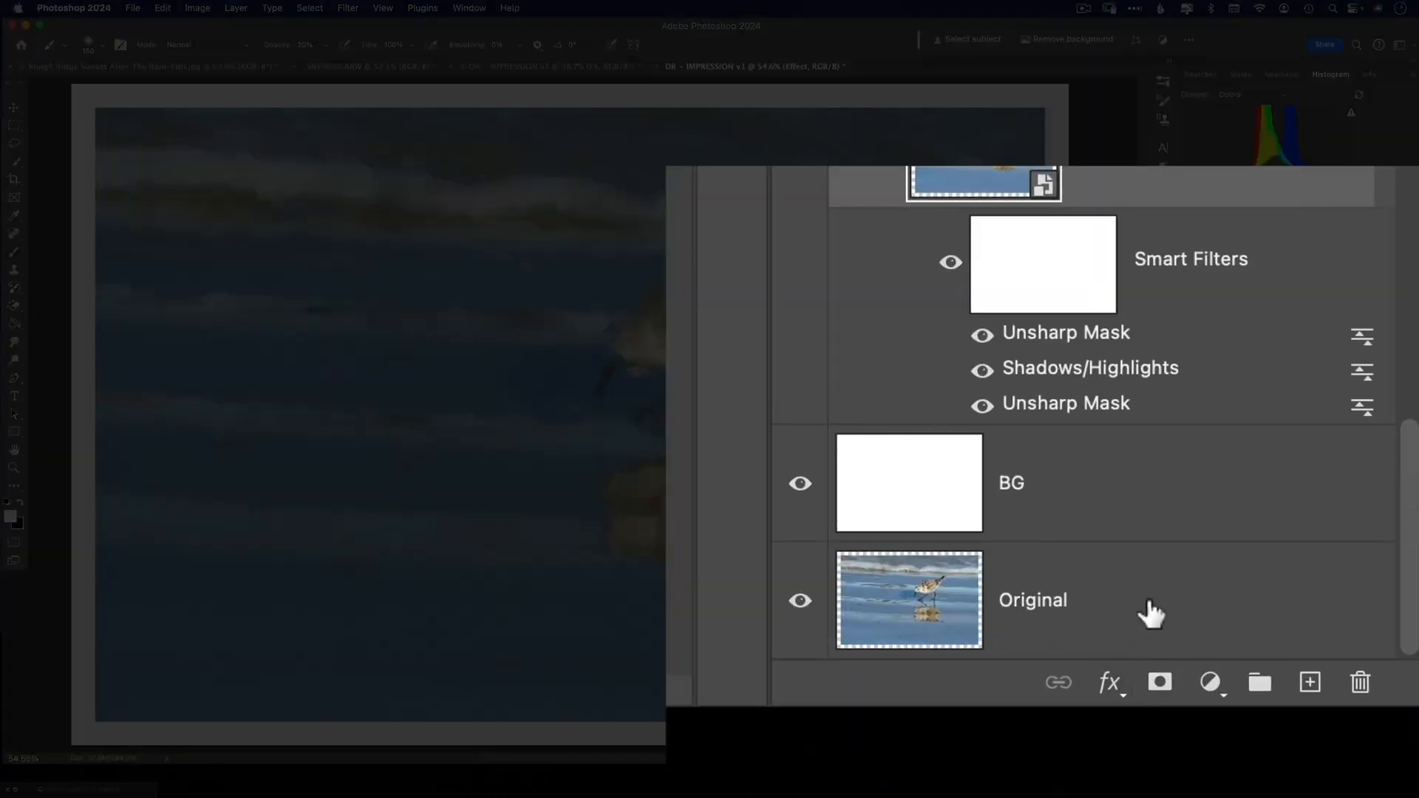
left_click_drag(1210, 575, 1313, 682)
mouse_move(1248, 602)
left_mouse_down()
mouse_move(1183, 211)
mouse_move(1172, 246)
mouse_move(1160, 242)
mouse_move(1188, 241)
left_mouse_up()
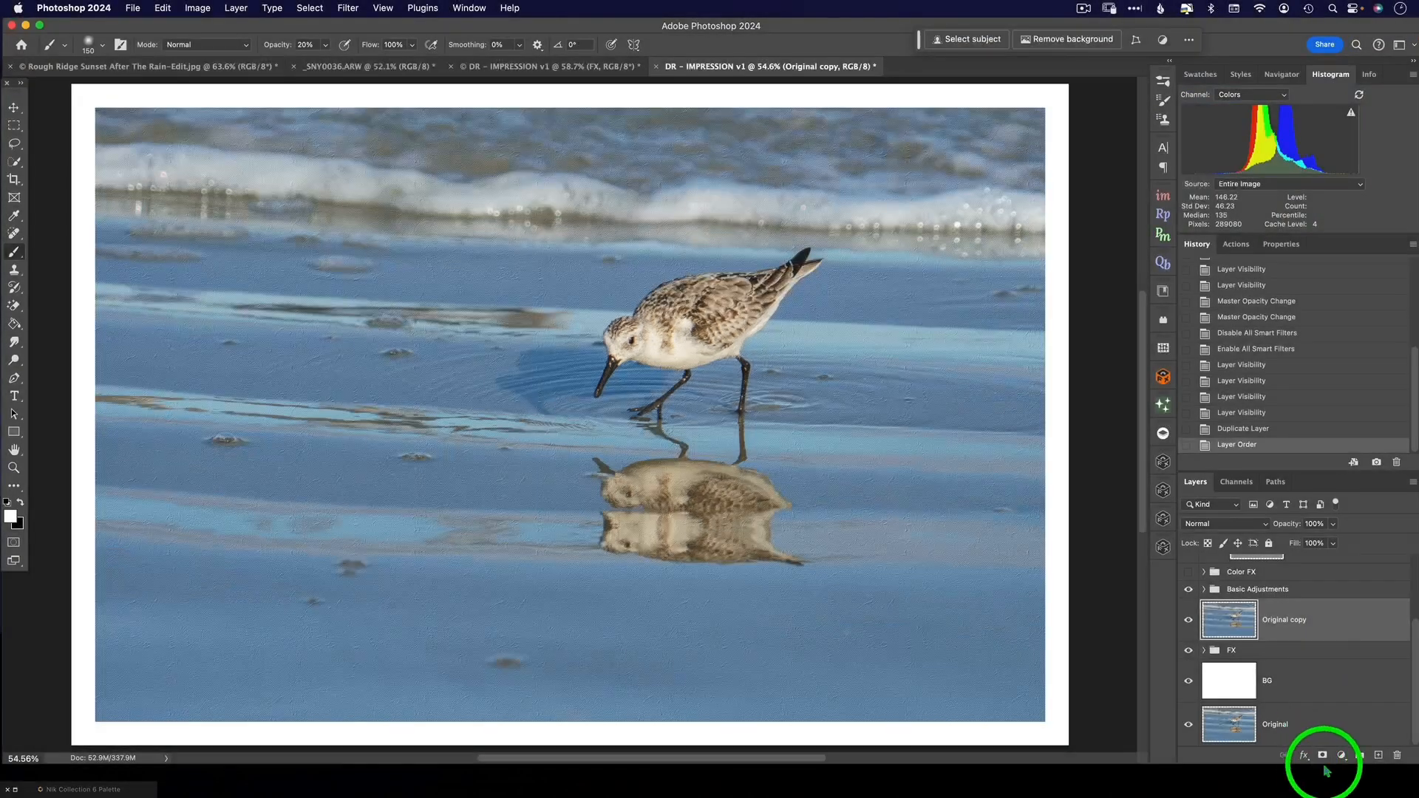
- Add a layer mask to the Original copy layer and fill the mask with black
left_click(1323, 756)
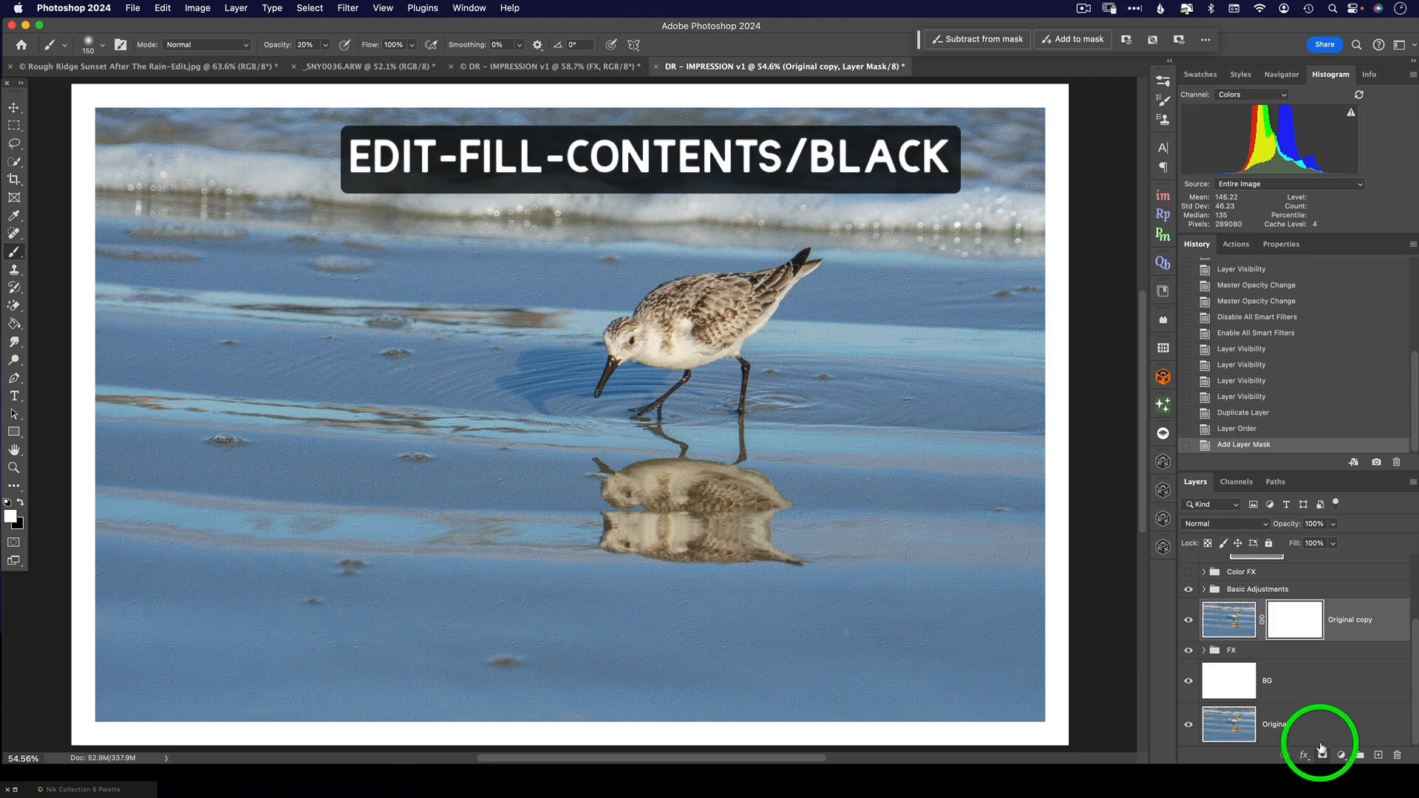
left_click(170, 14)
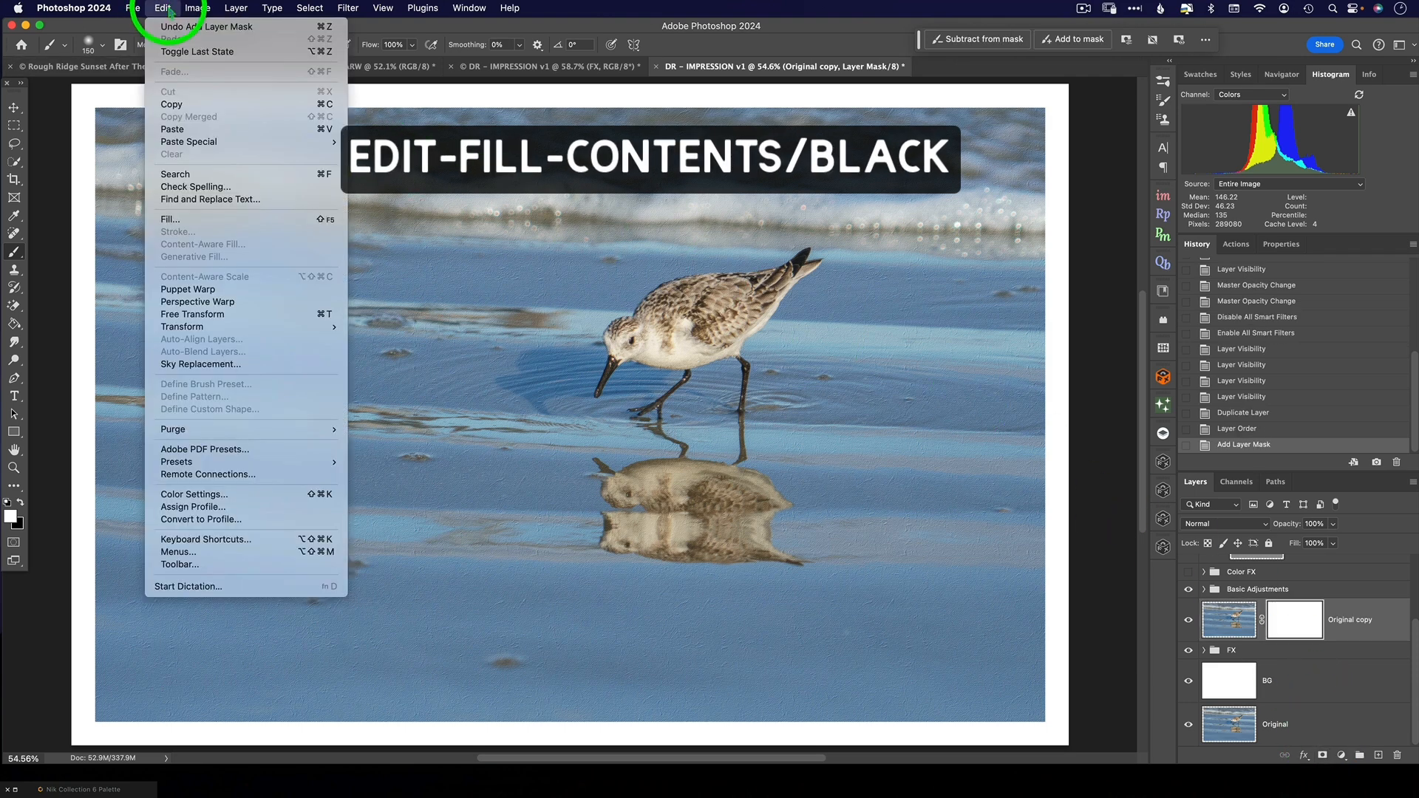
left_click(246, 219)
left_click(721, 303)
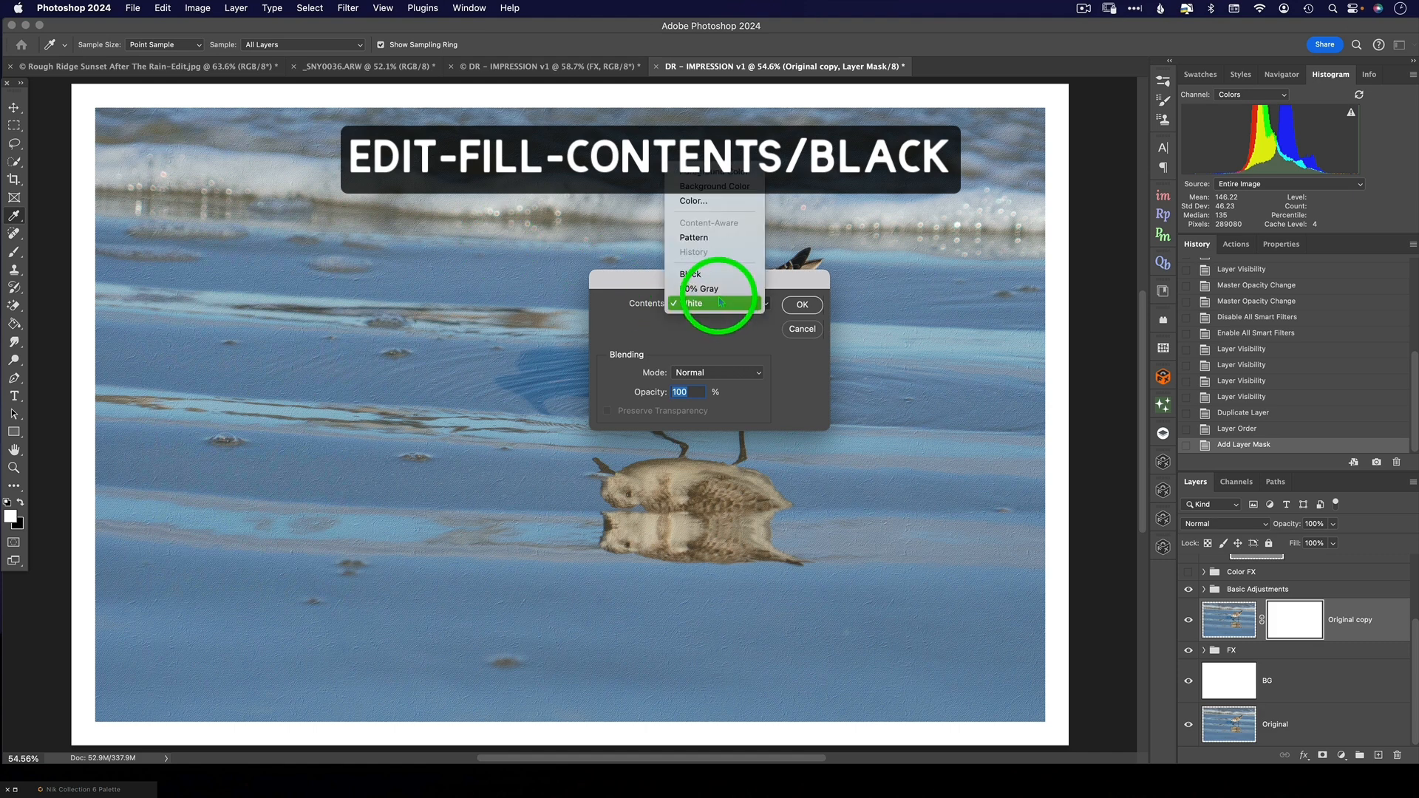
left_click(695, 274)
left_click(802, 305)
- Paint the original detail back into the bird's head, eye, beak and breast on the Original copy mask with a white brush at 20% opacity
key("b")
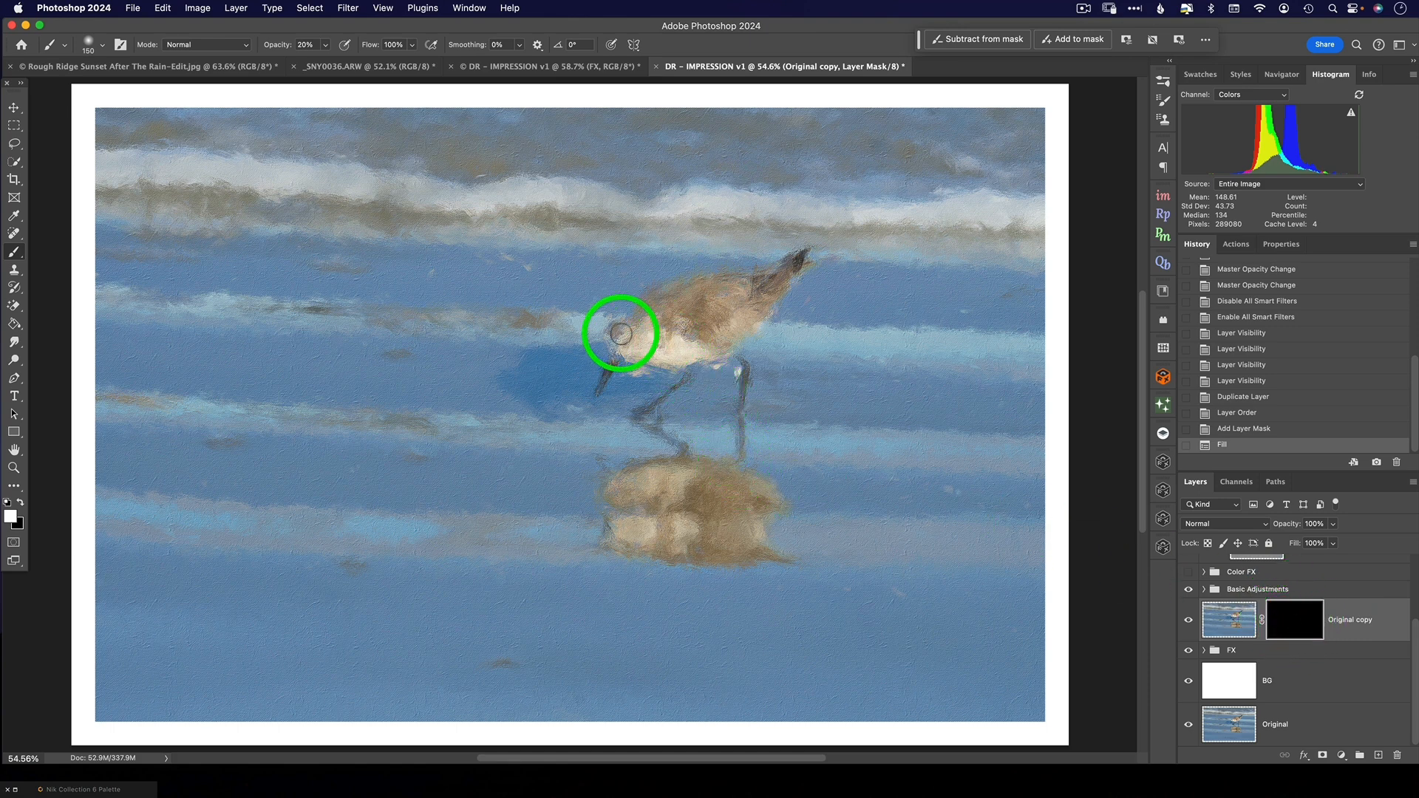
key("z")
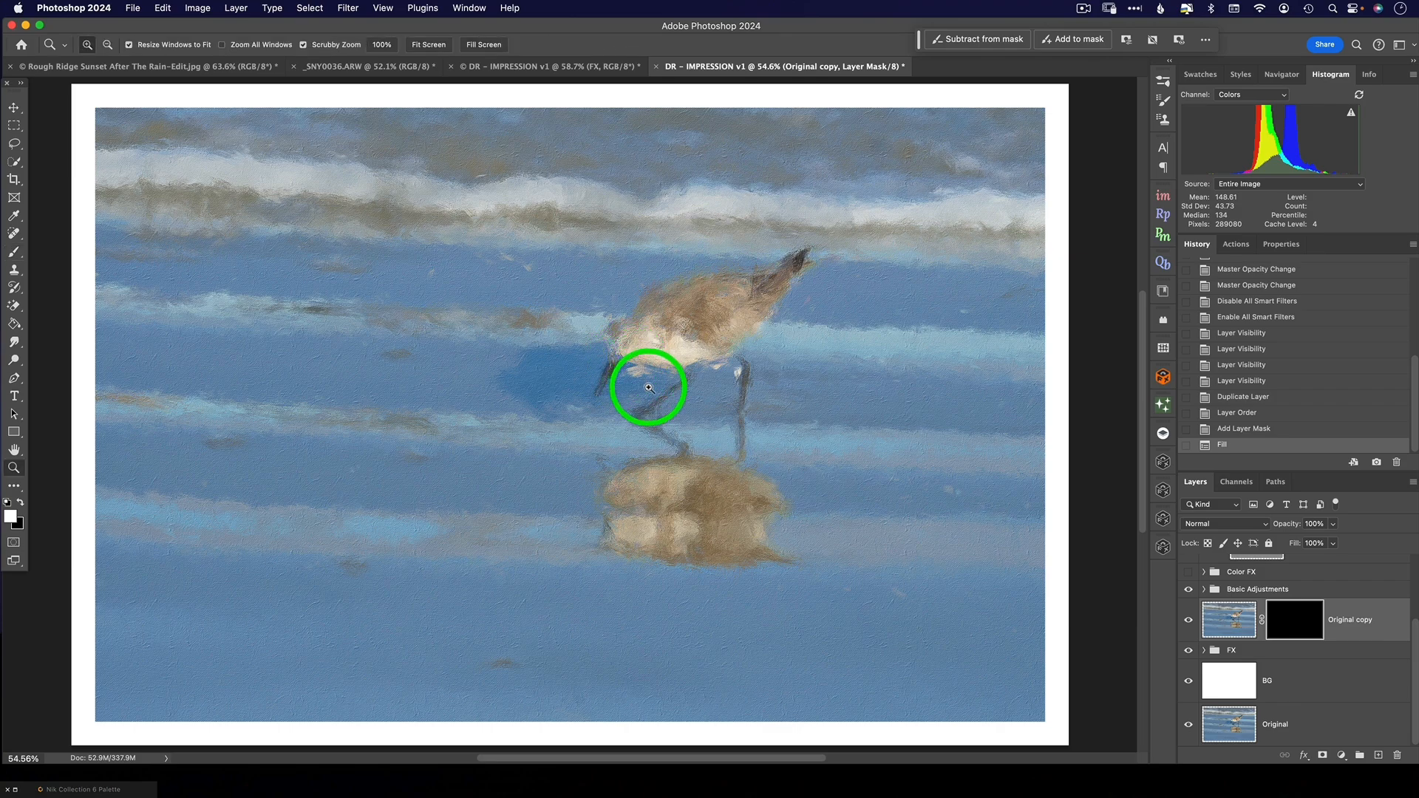
left_click_drag(646, 355, 629, 348)
key("b")
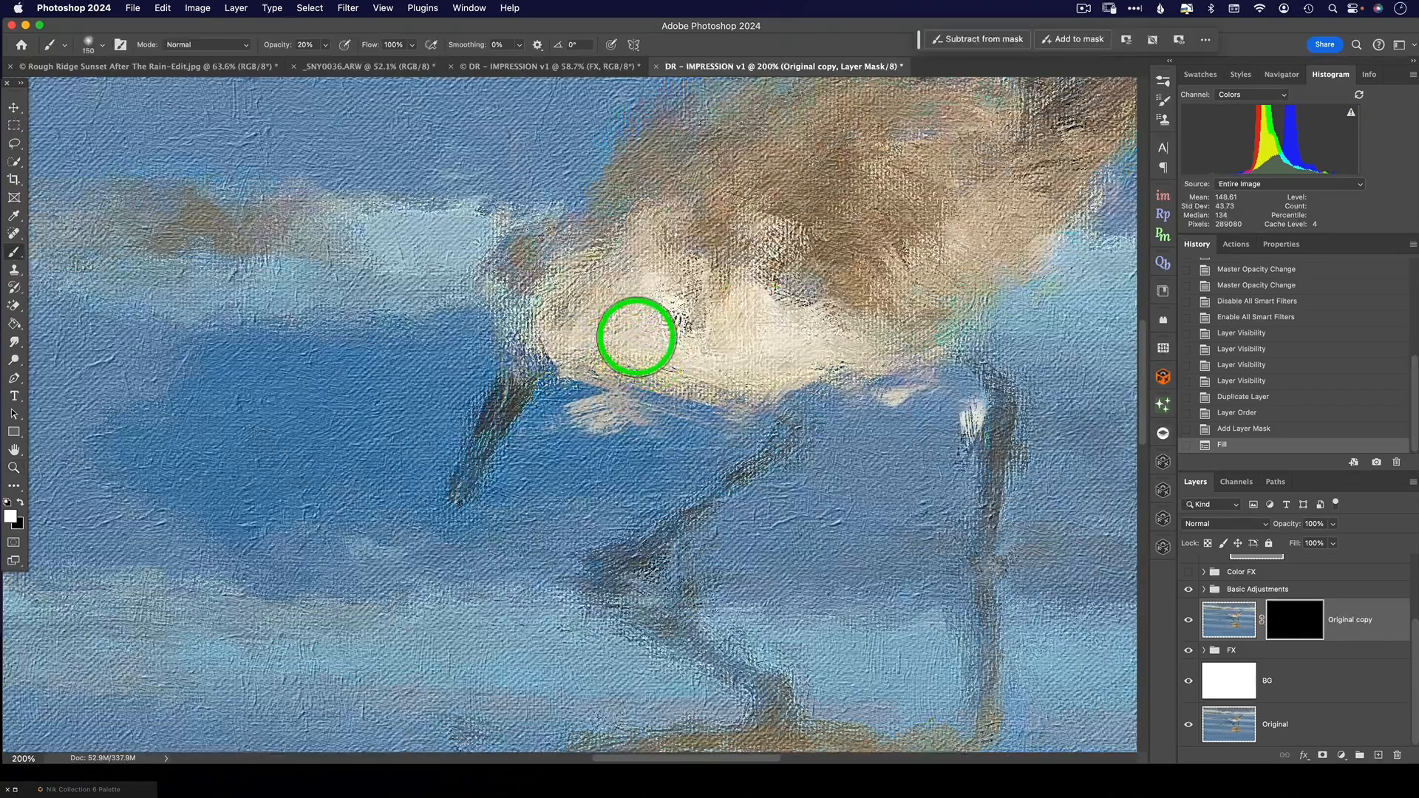
scroll(677, 392, "up", 3)
scroll(676, 392, "left", 2)
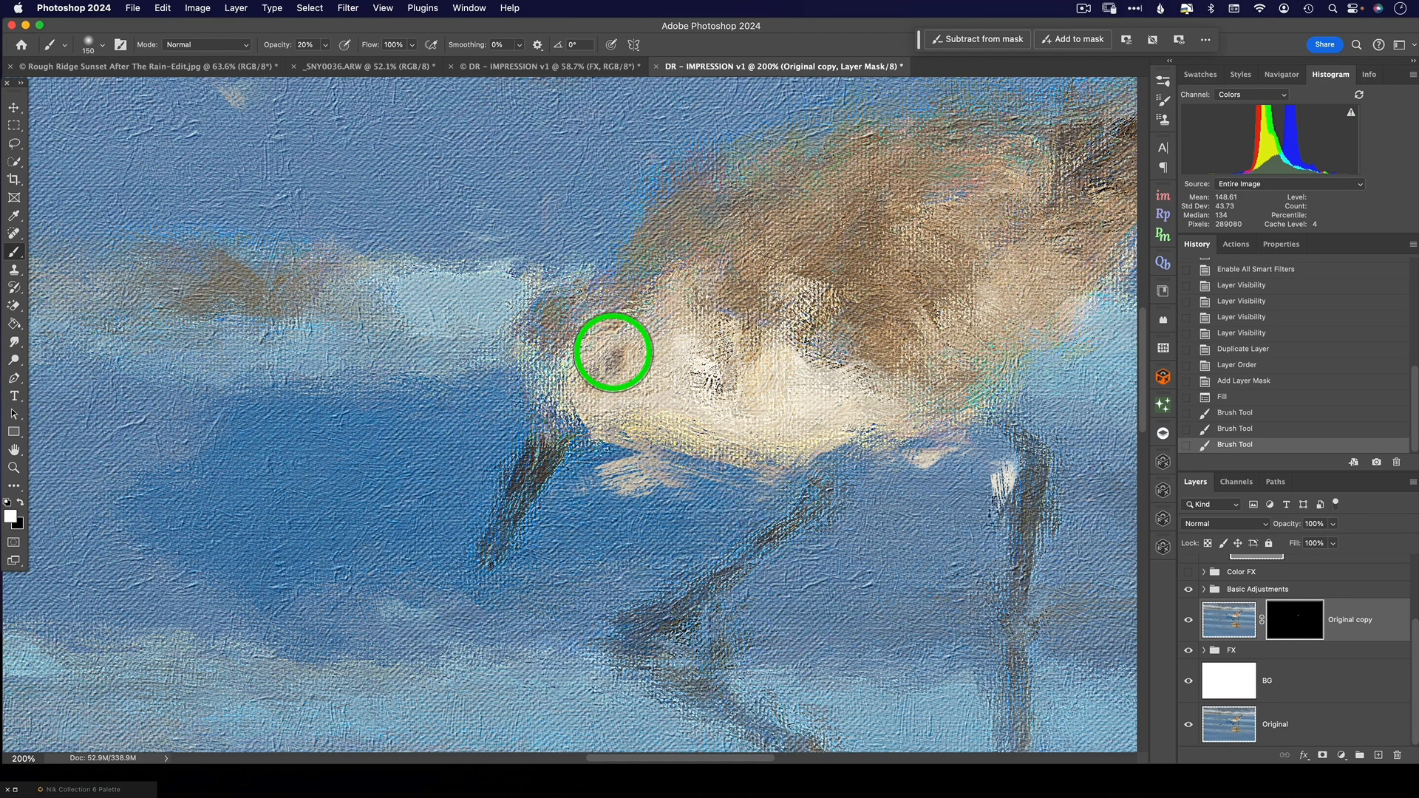
left_click_drag(557, 443, 481, 579)
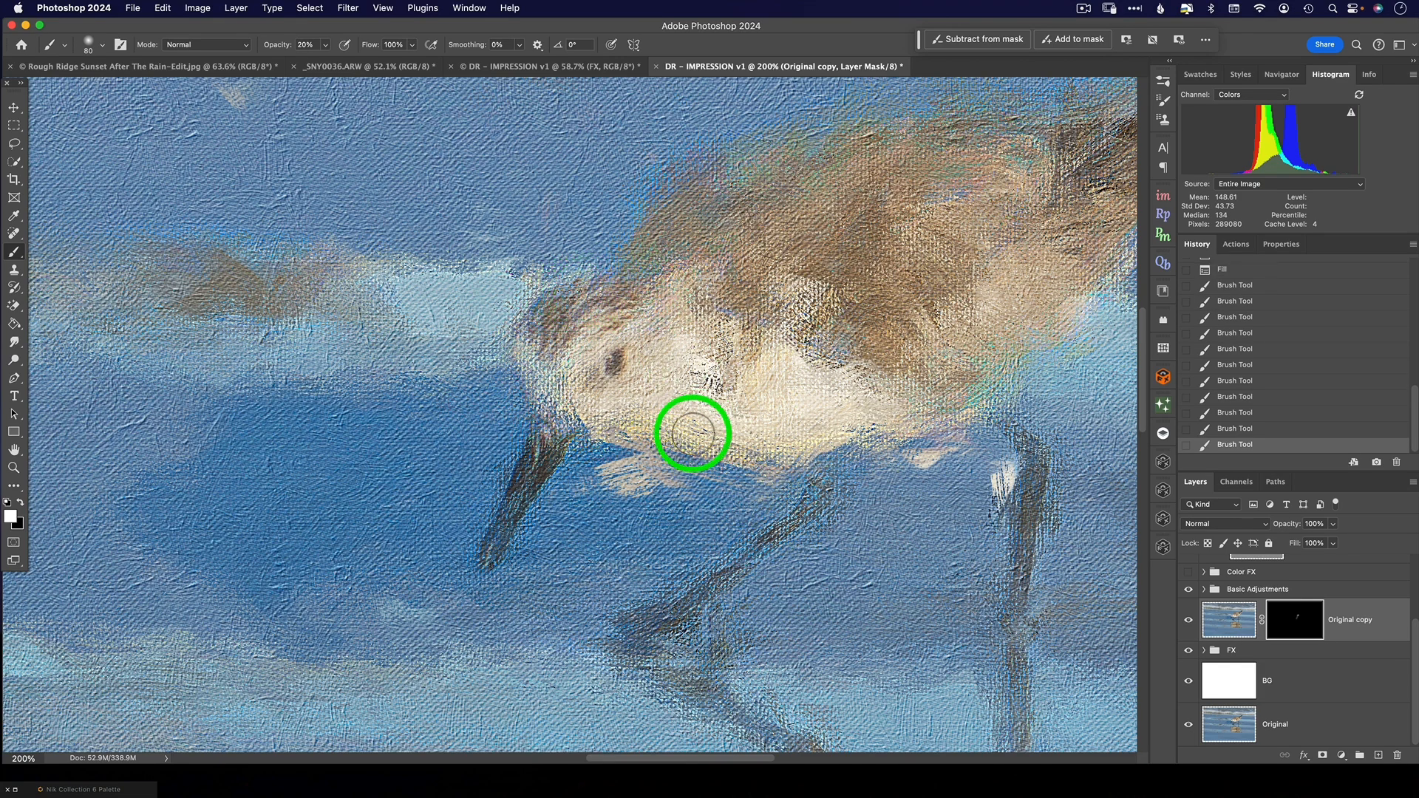
mouse_move(747, 444)
left_mouse_down()
mouse_move(789, 454)
mouse_move(816, 496)
left_mouse_up()
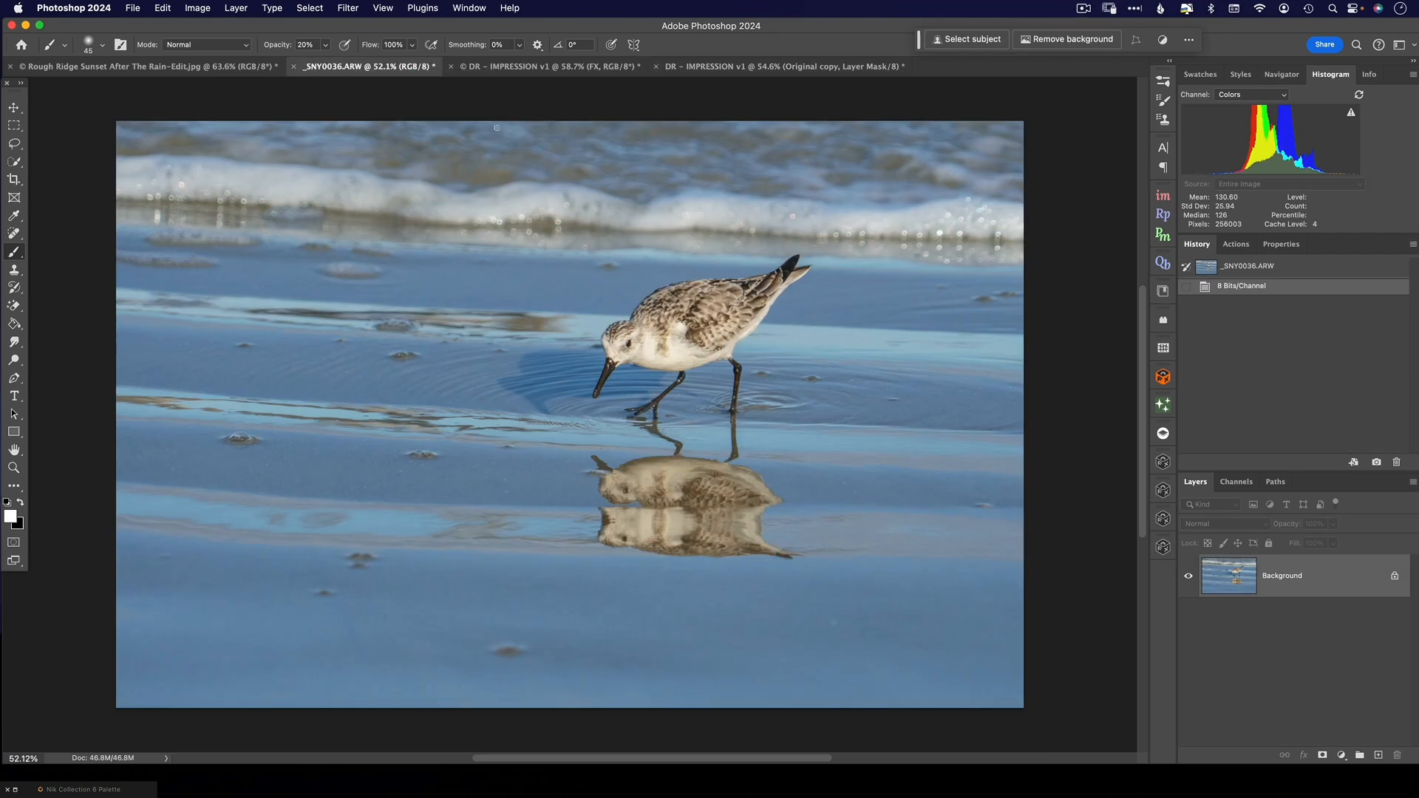
- Adjust the -Levels layer in Basic Adjustments of the shorebird painting, setting shadows to 32 and midtones to 1.36
left_click(763, 68)
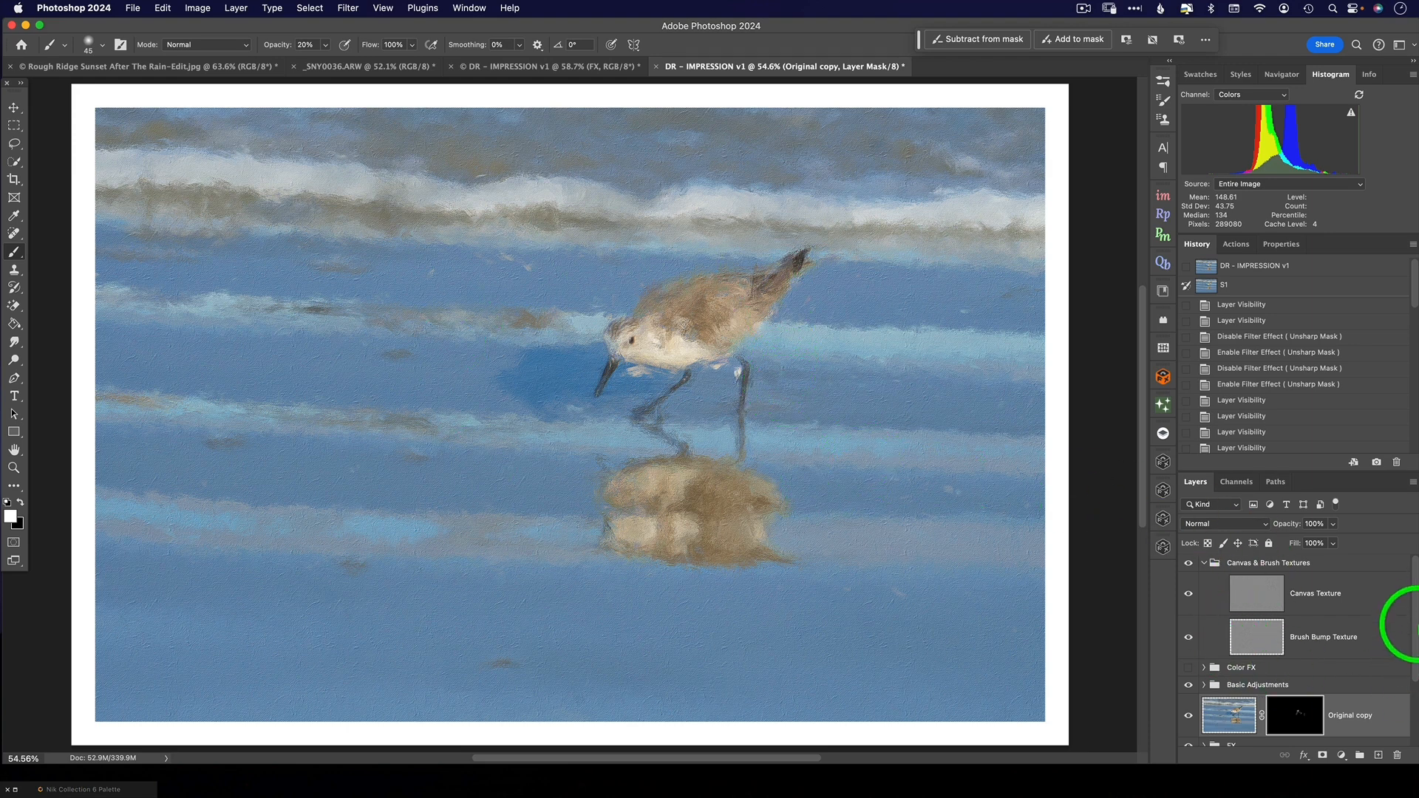
scroll(1405, 629, "down", 2)
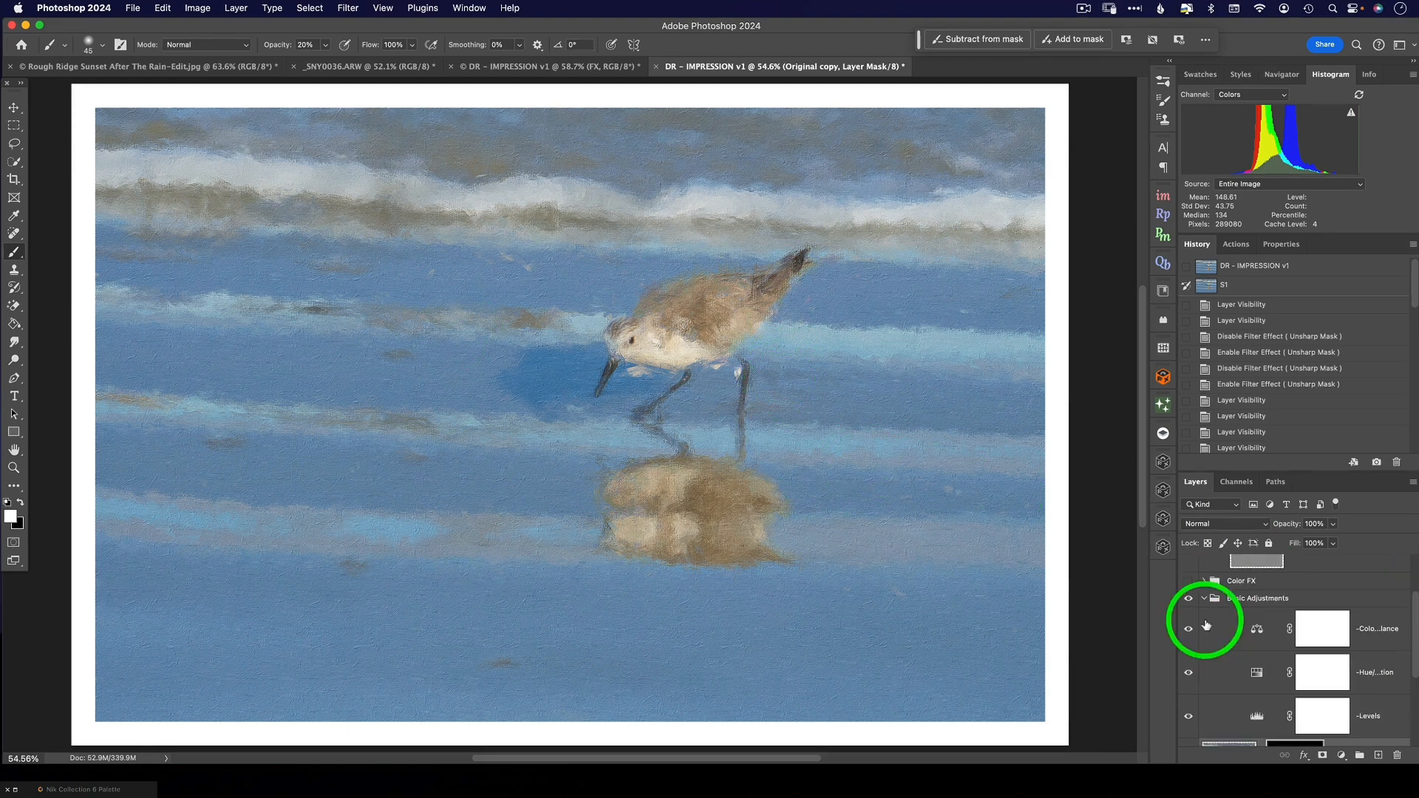
scroll(1405, 636, "down", 2)
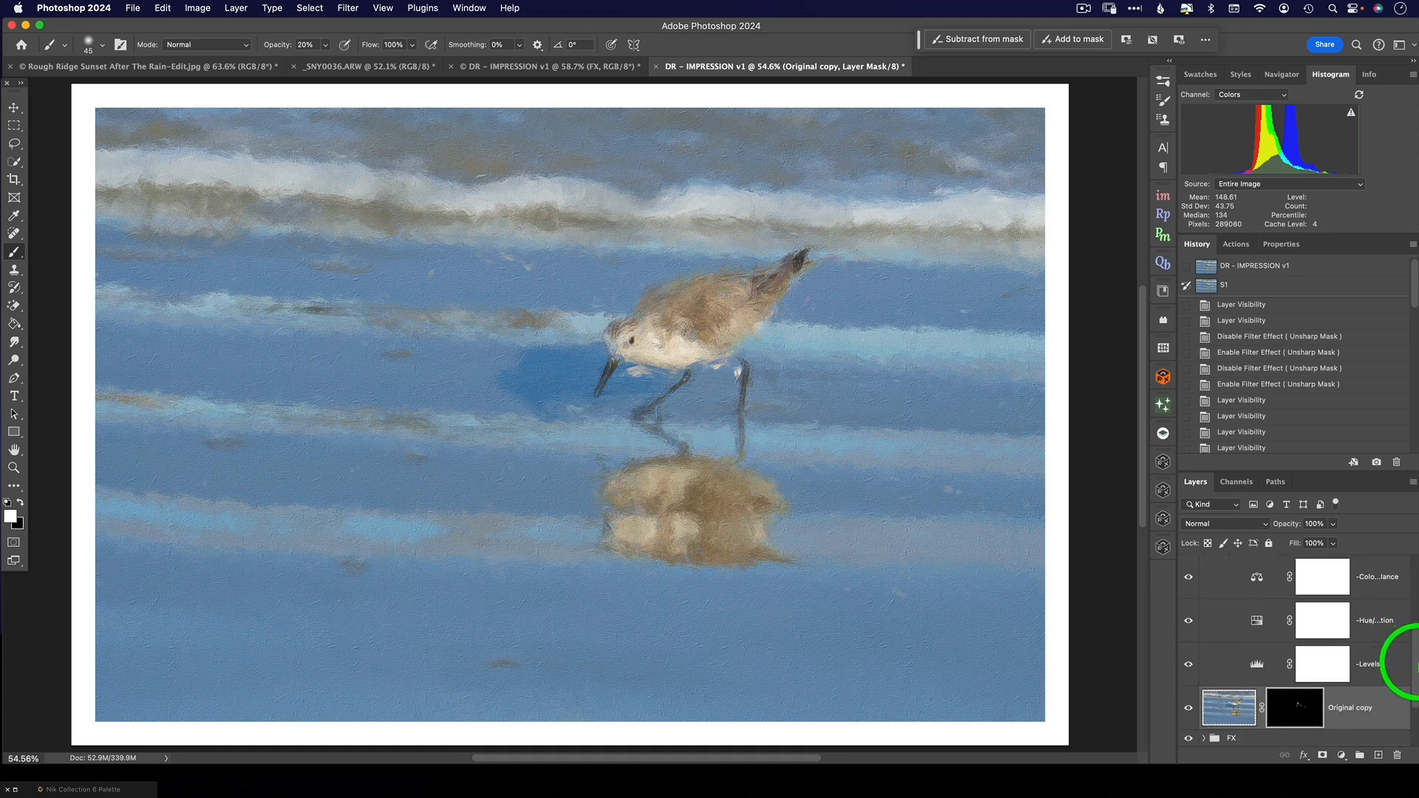
double_click(1259, 649)
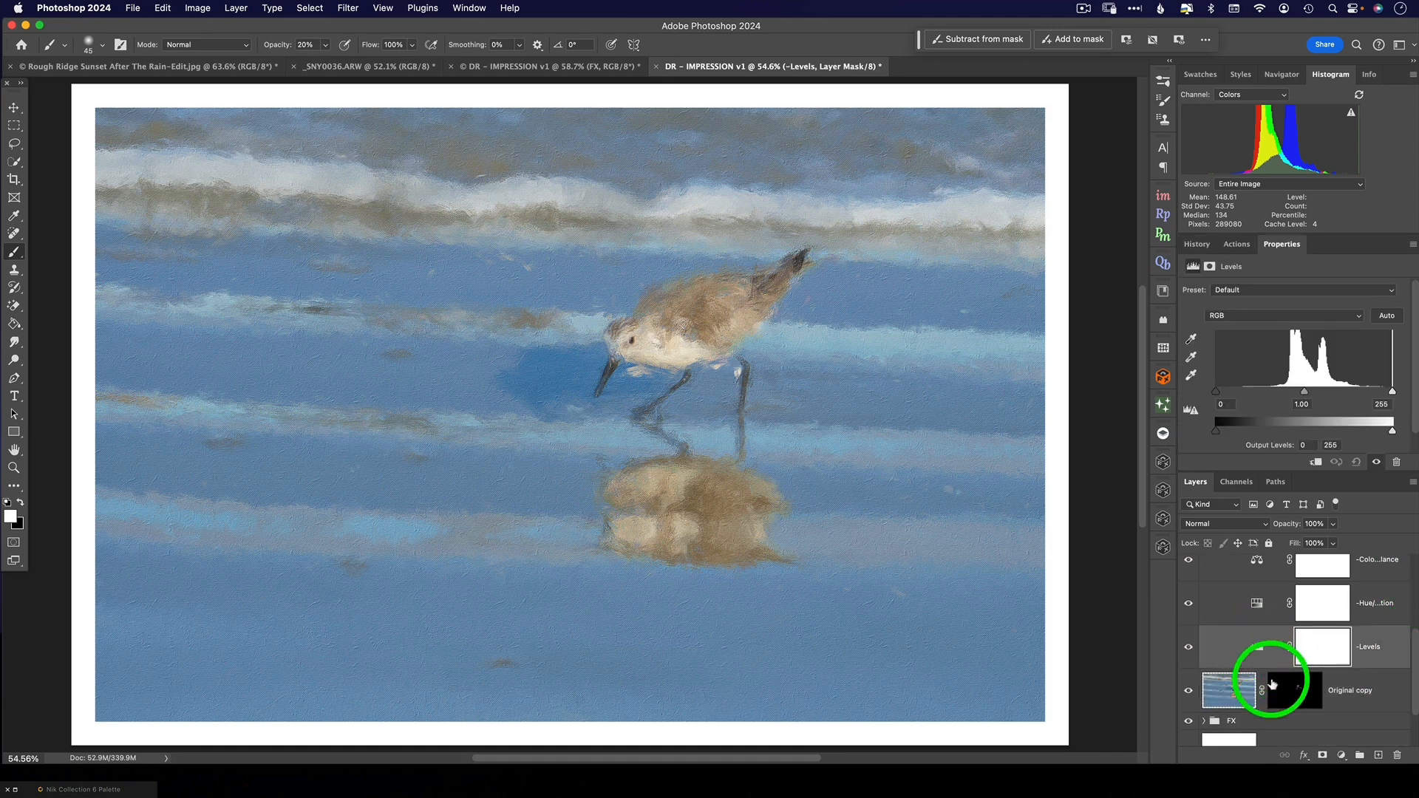
left_click_drag(1219, 401, 1298, 393)
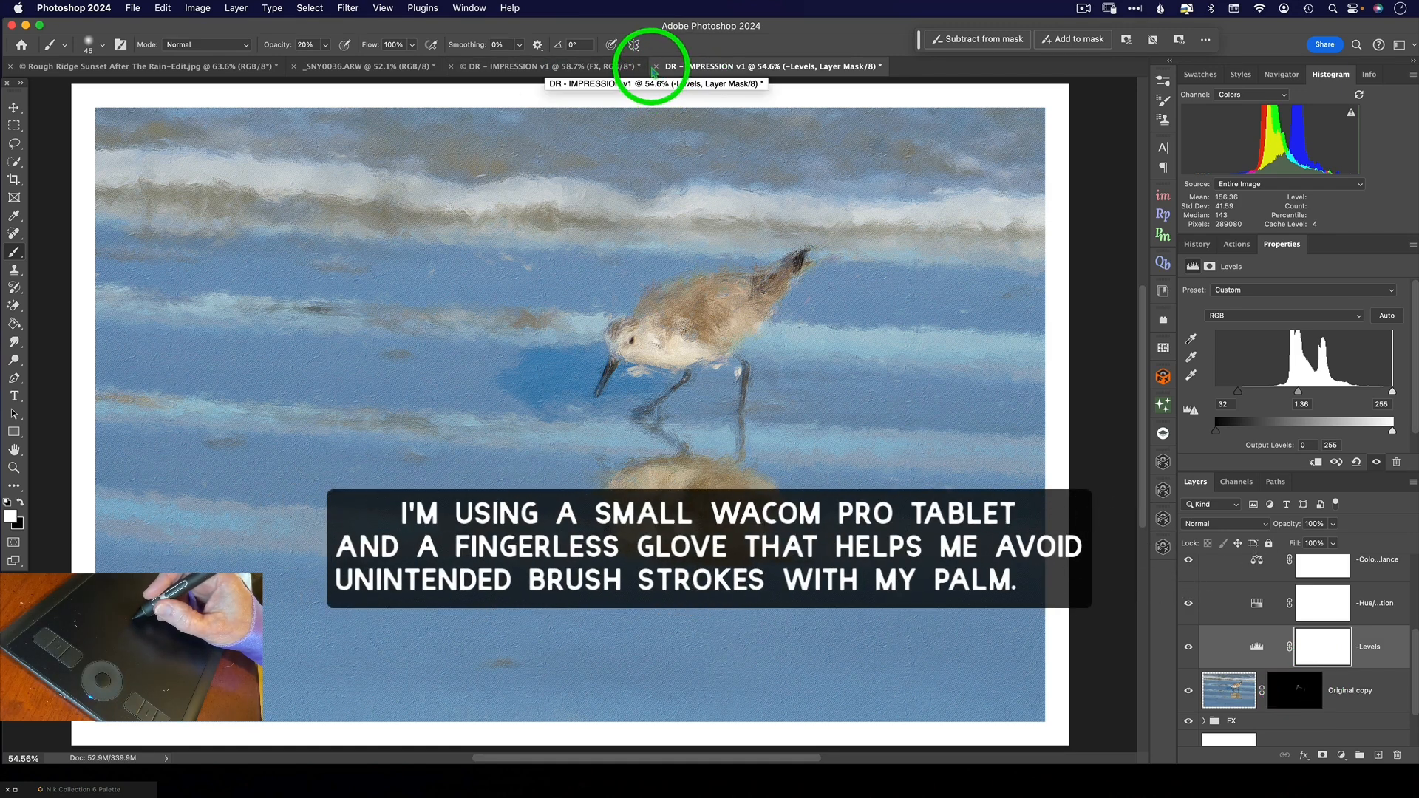
- Switch to the _SNY0036.ARW photo and examine the brushes in the DR-Impression - brushes set
left_click(388, 66)
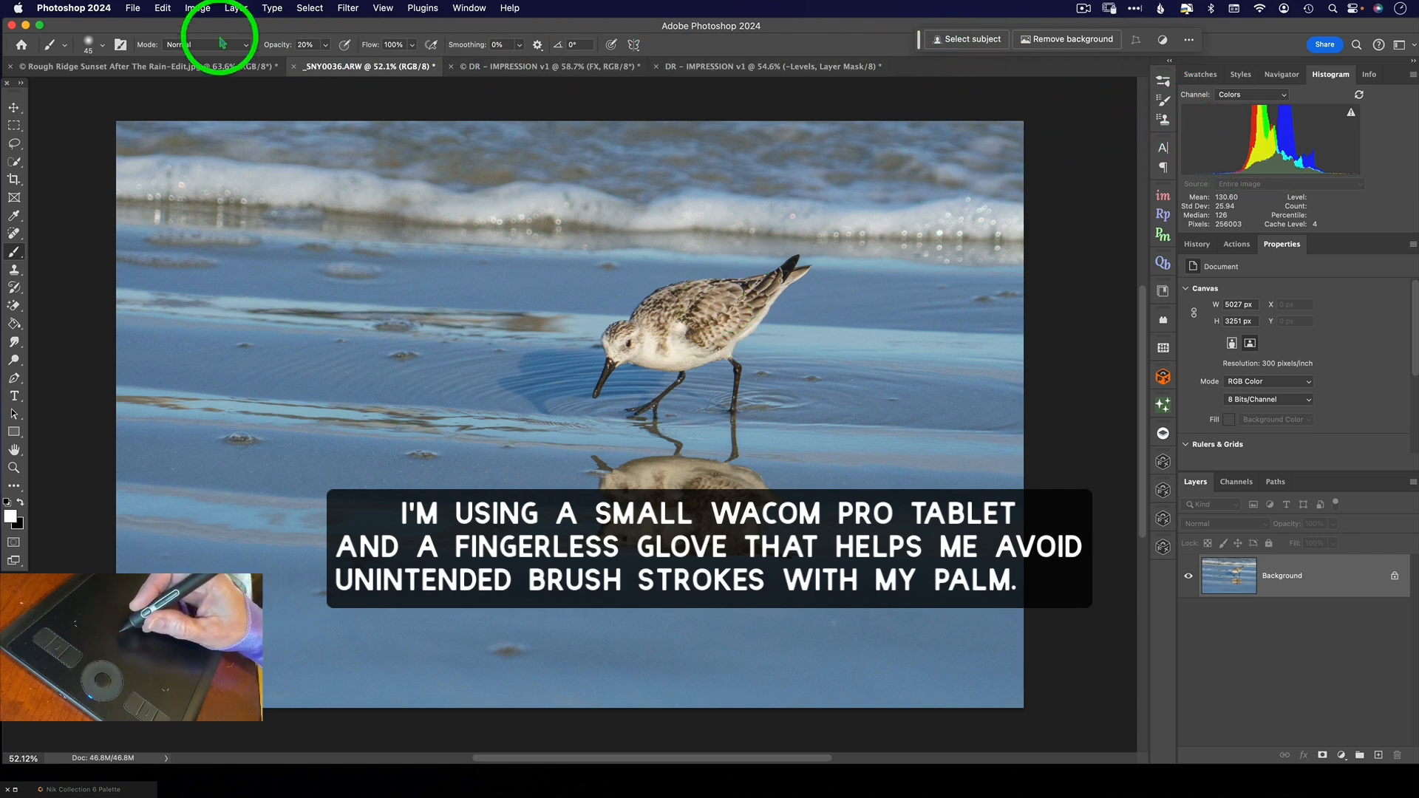
left_click(99, 46)
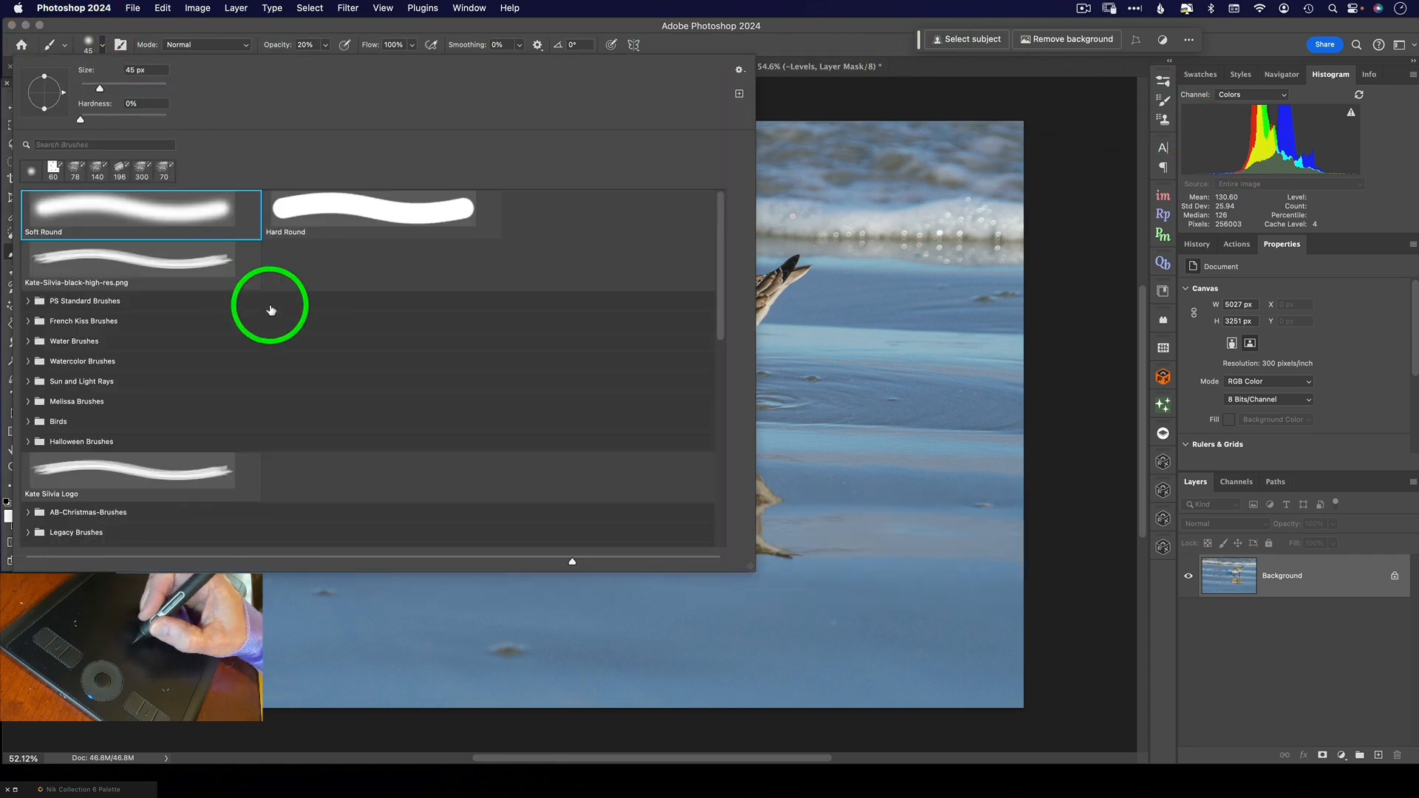
left_click_drag(723, 300, 742, 487)
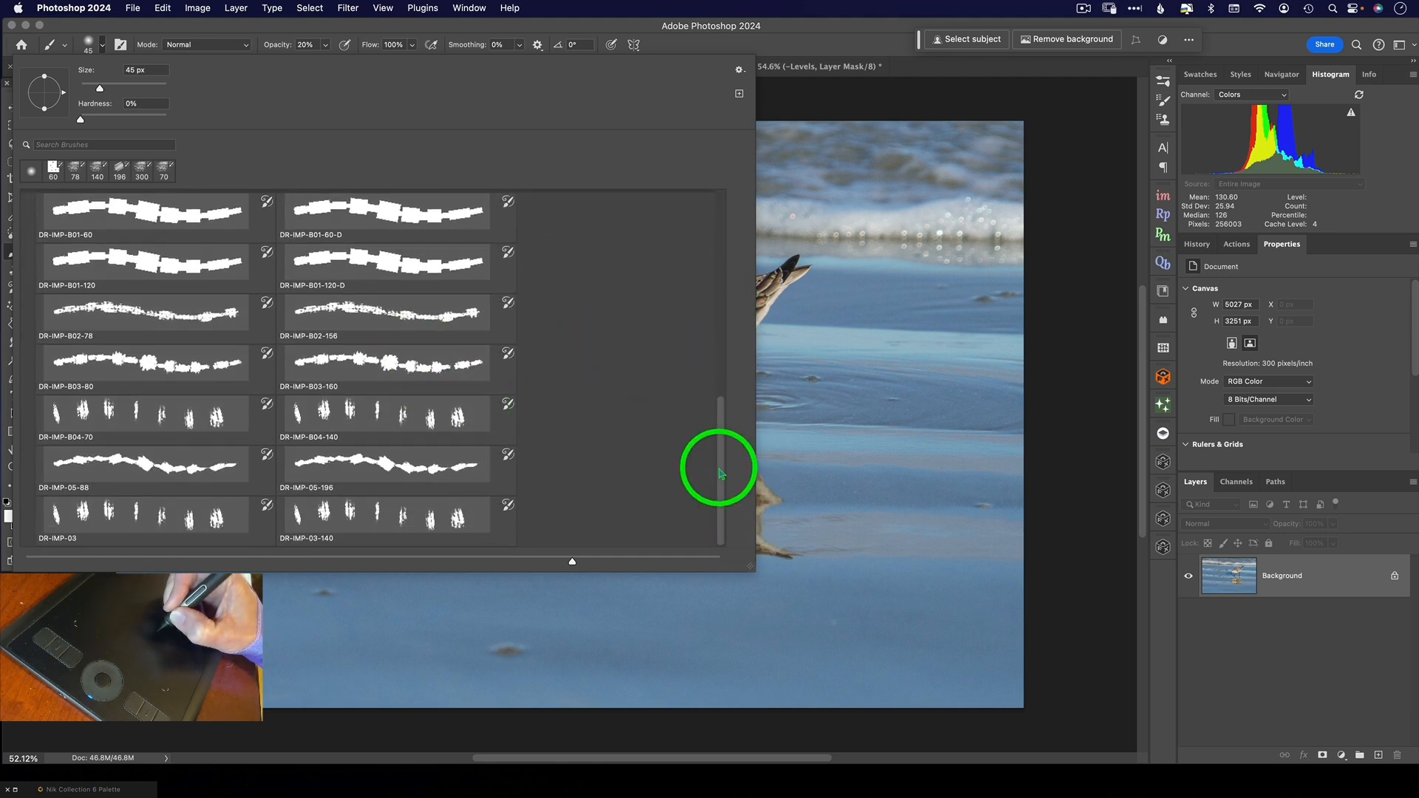
scroll(723, 453, "up", 2)
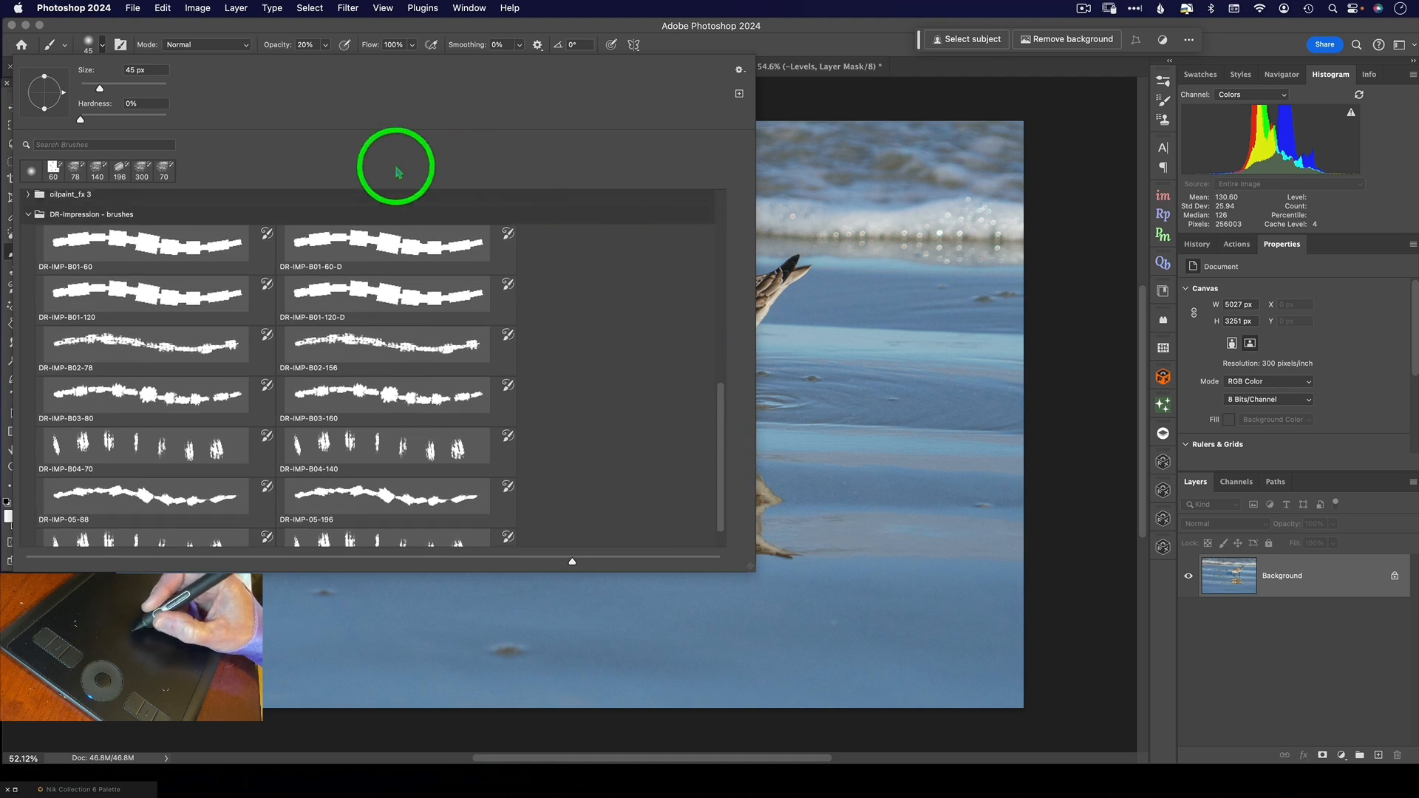
left_click(29, 215)
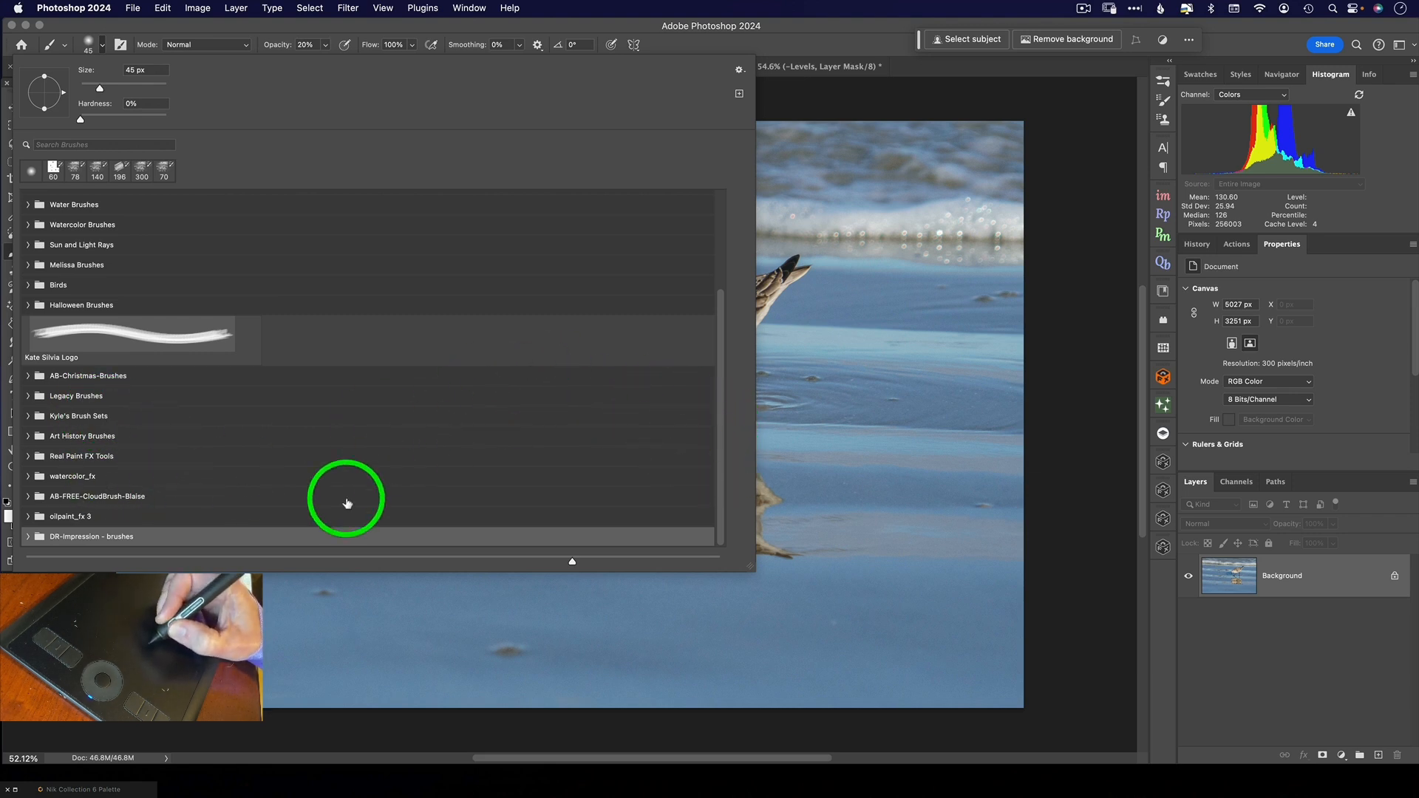
left_click(33, 537)
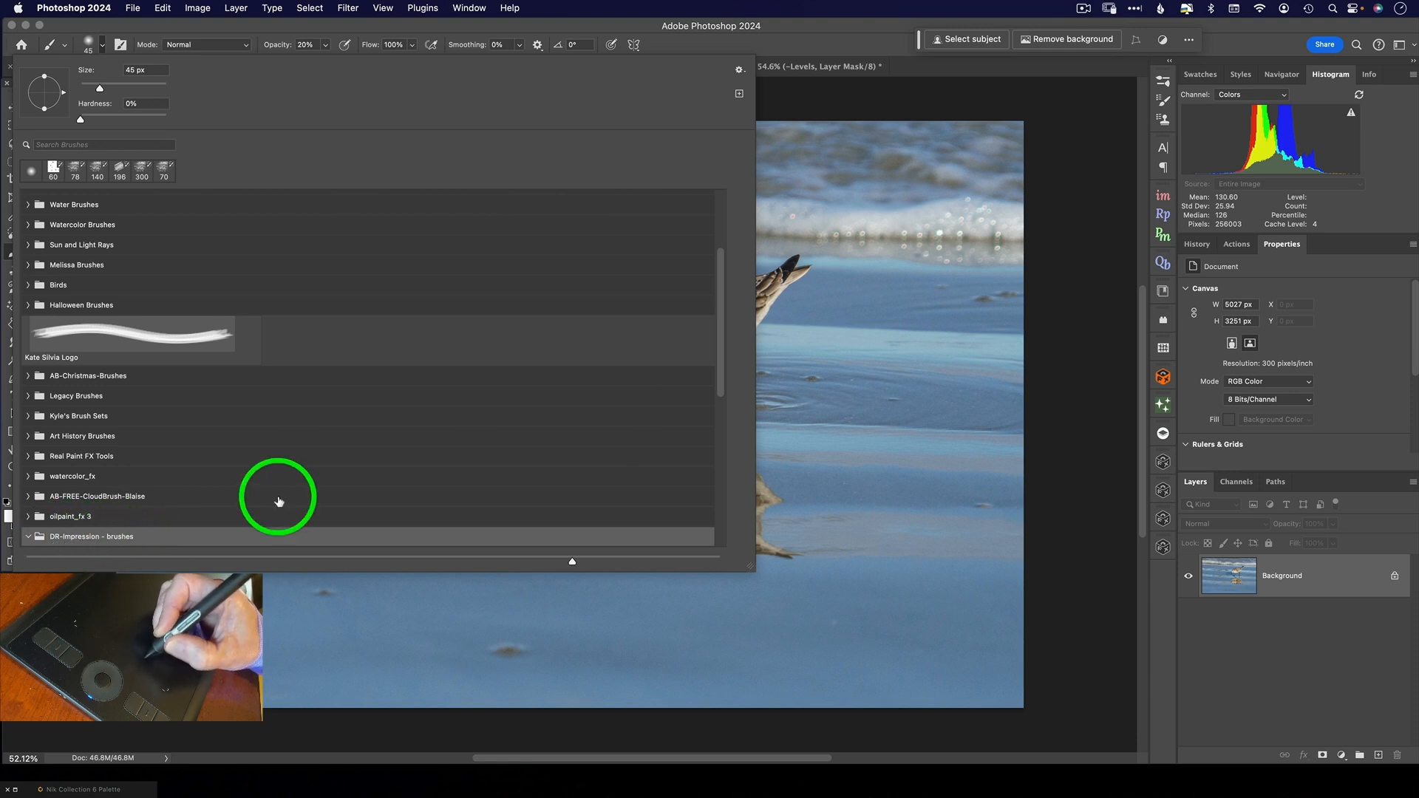
left_click_drag(722, 291, 724, 458)
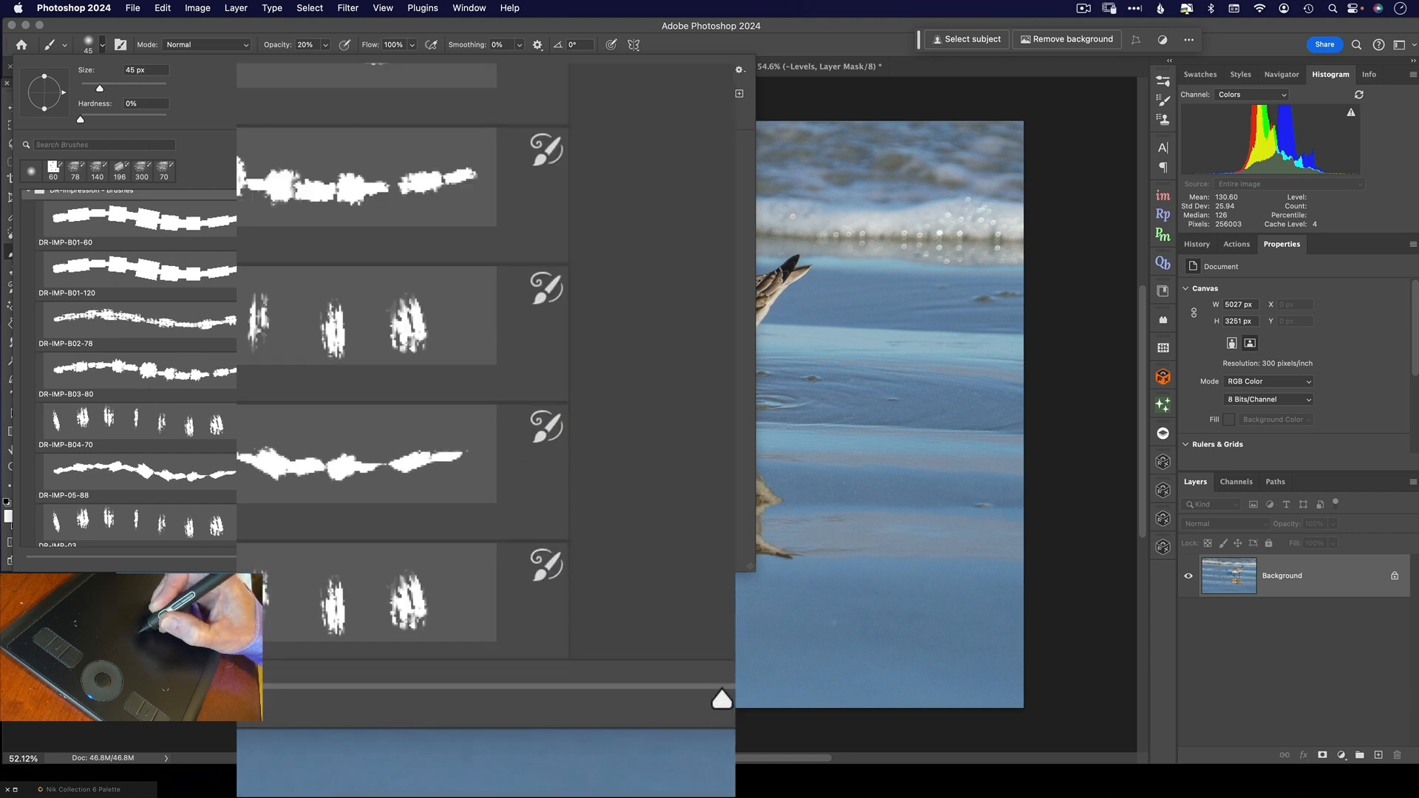
left_click(54, 56)
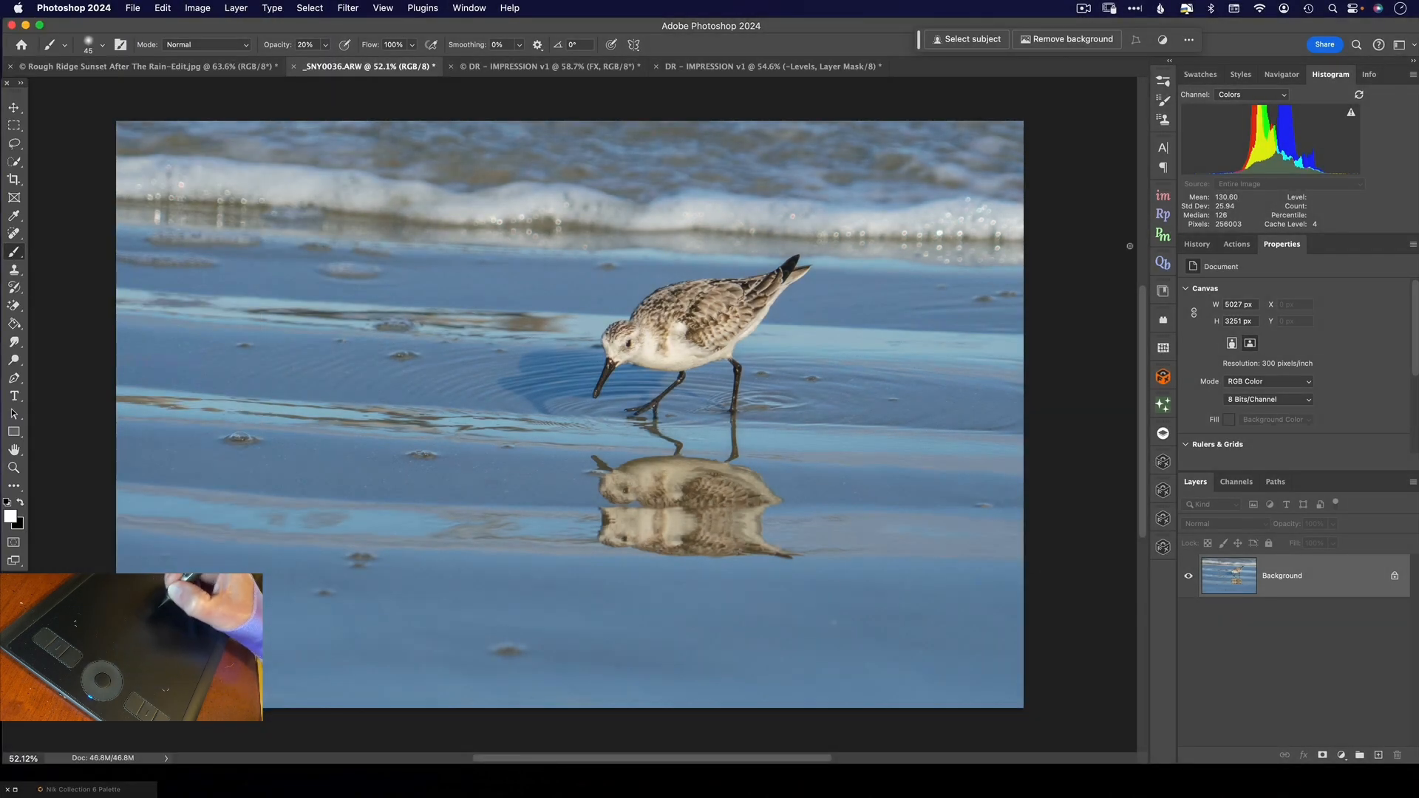
- Revert the shorebird photo to its opened state and ready it for the Art History Brush by converting it to 8 Bits/Channel
left_click(1197, 247)
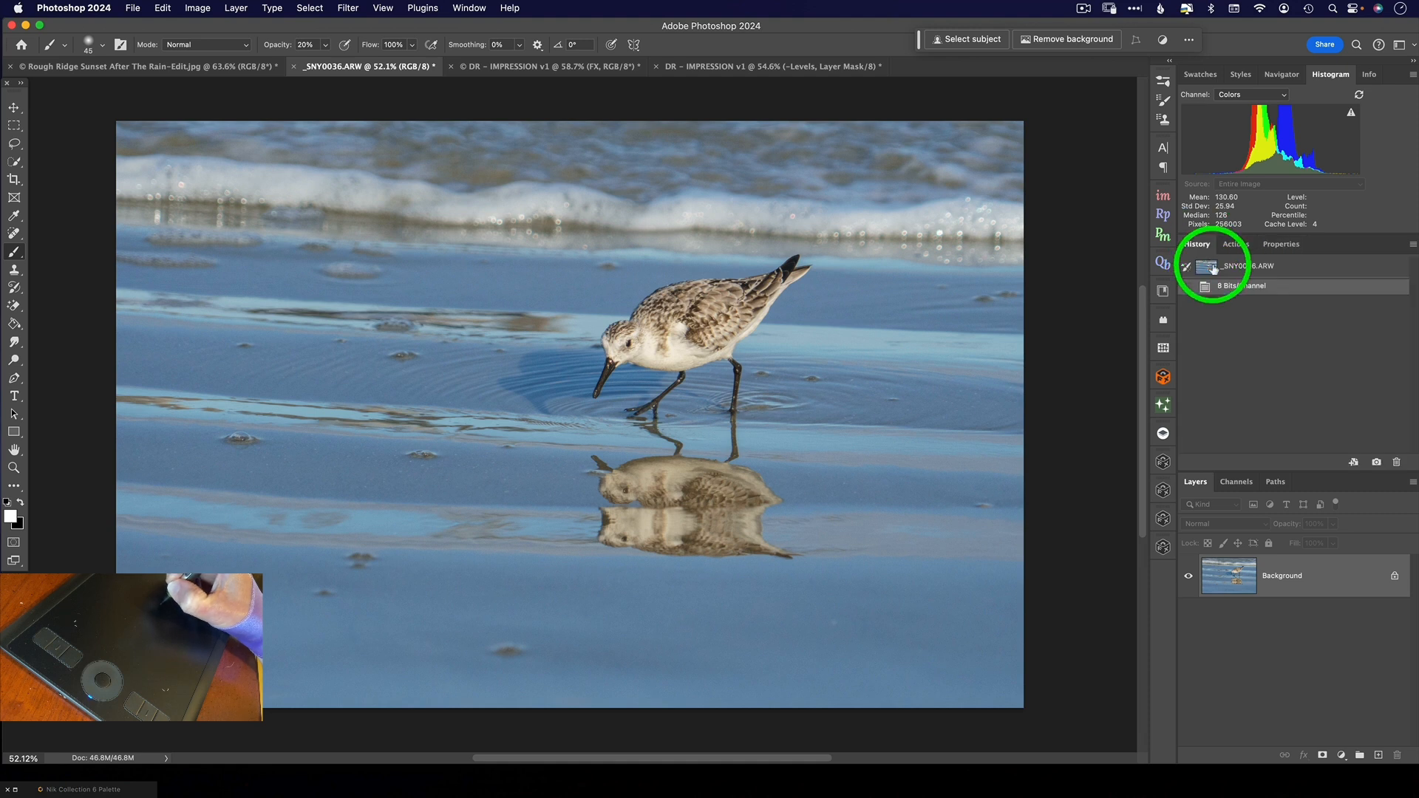
left_click(1264, 268)
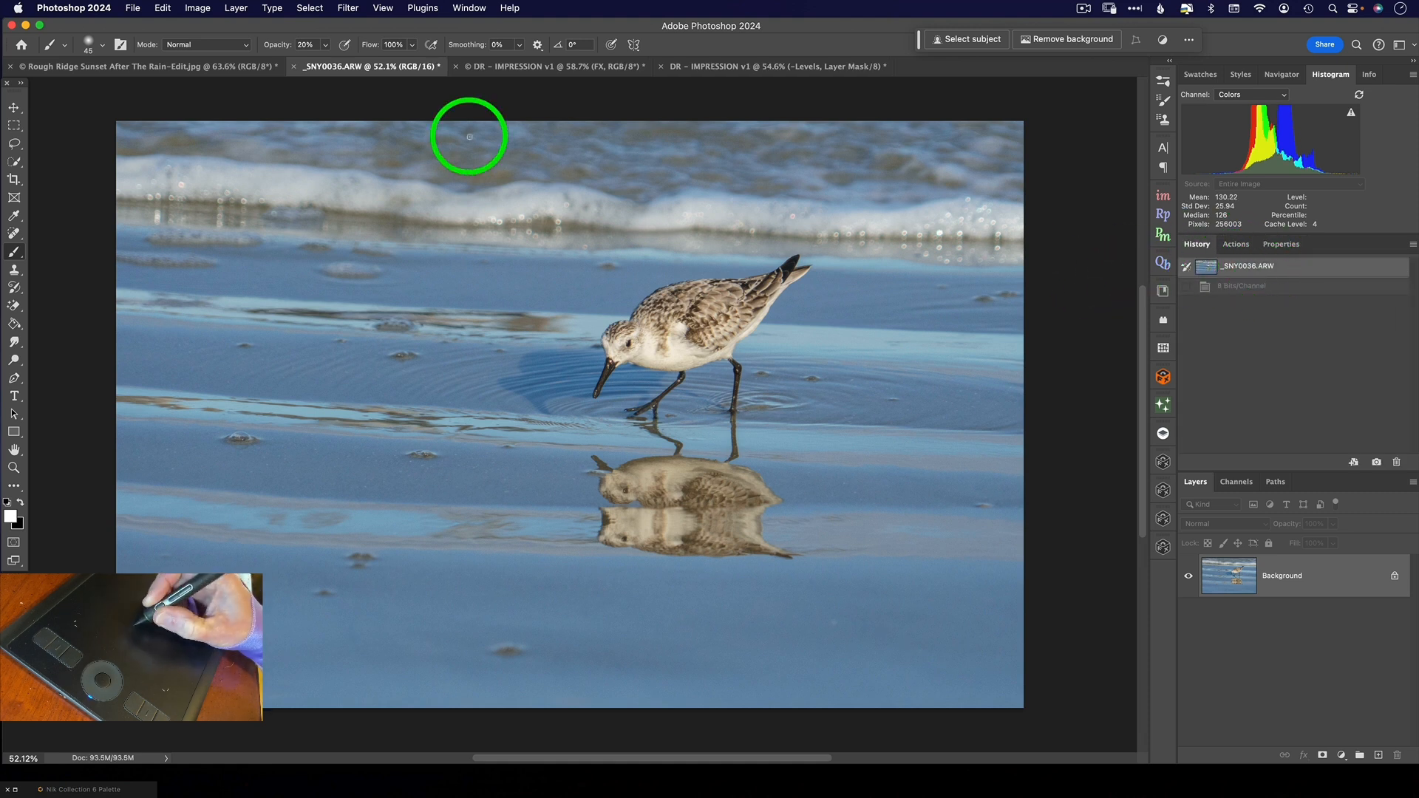
left_click(14, 288)
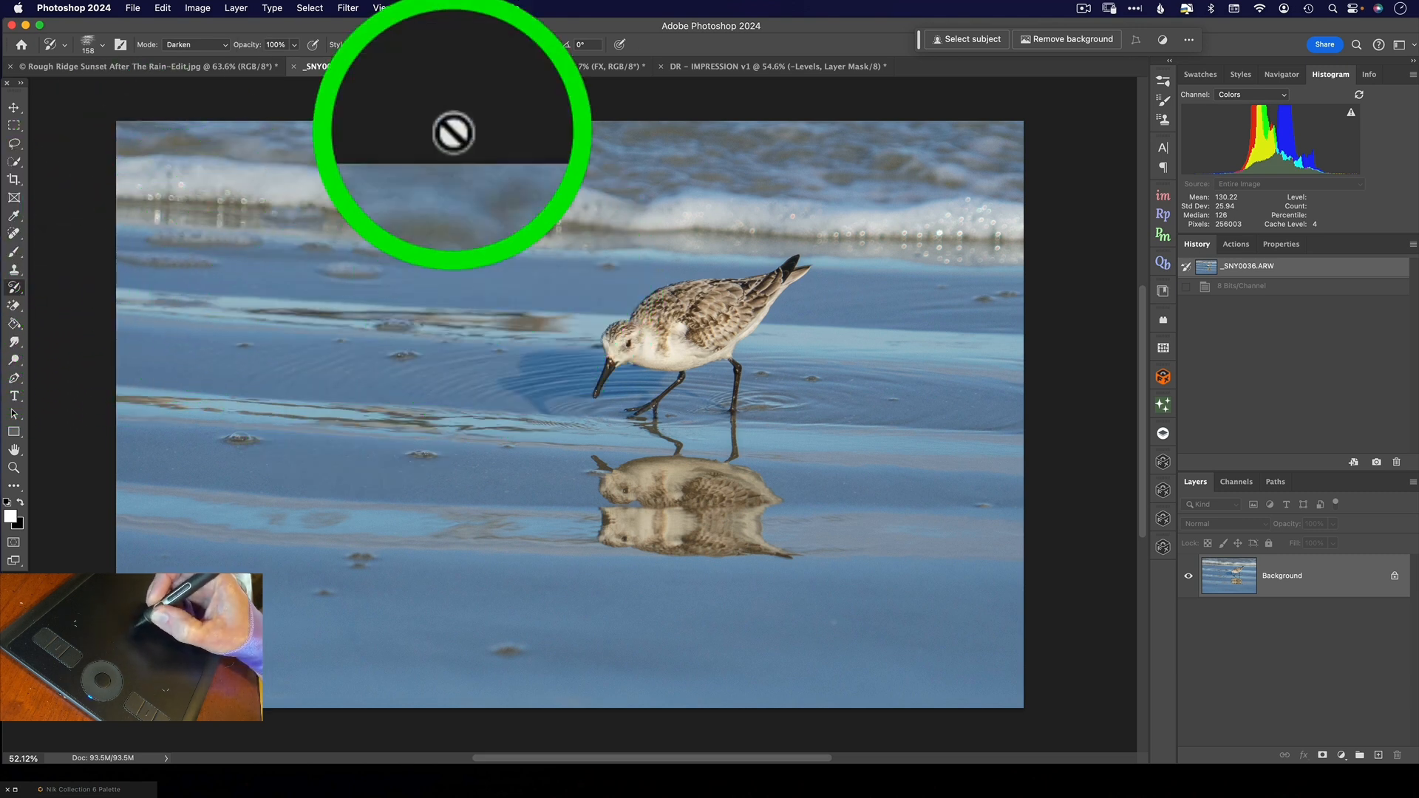
left_click(197, 8)
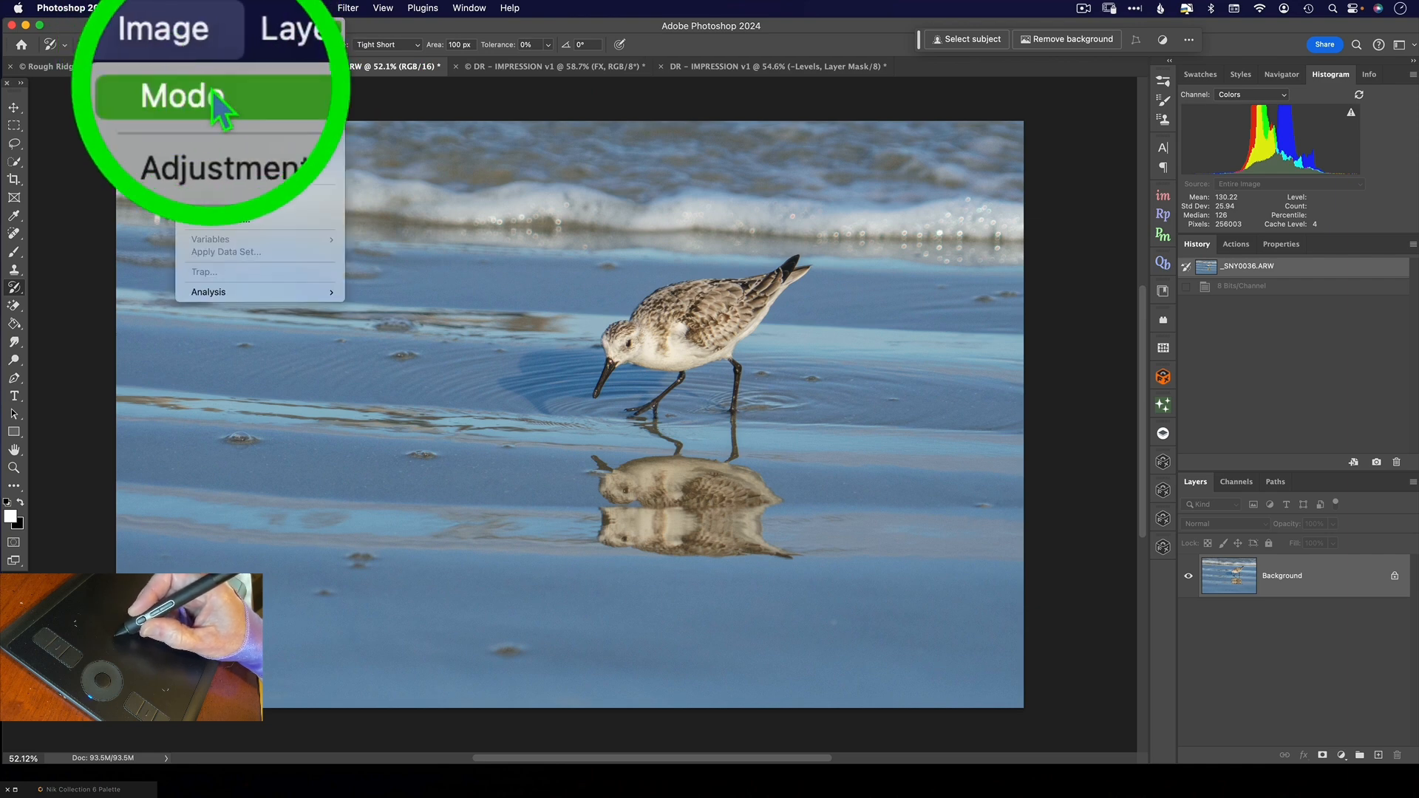
mouse_move(222, 27)
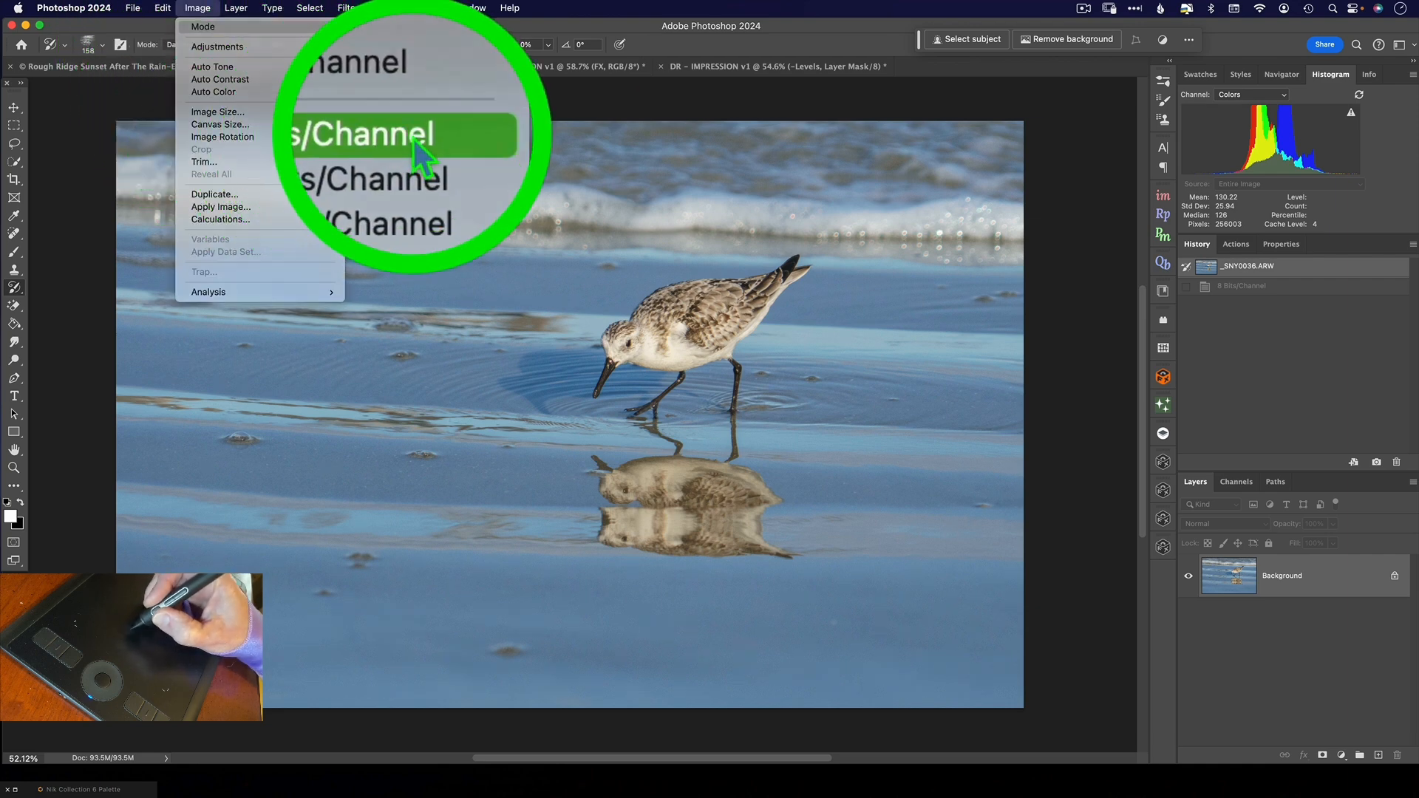
left_click(406, 134)
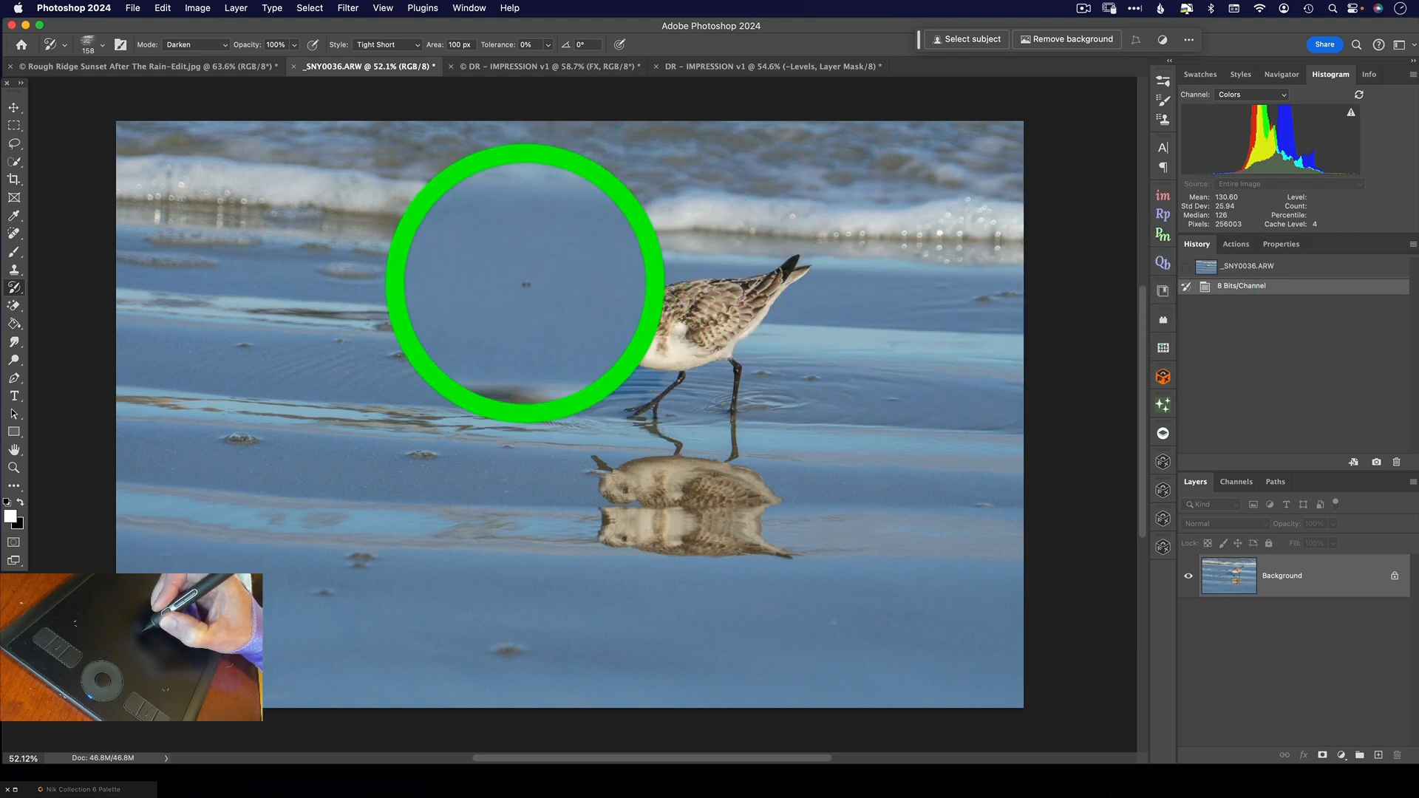
- Try broad Art History Brush strokes at 1600 px across the bird, then restore the 8 Bits/Channel history state
key("bracketright")
key("bracketright")
key("bracketright")
key("bracketright")
key("bracketright")
key("bracketright")
key("bracketright")
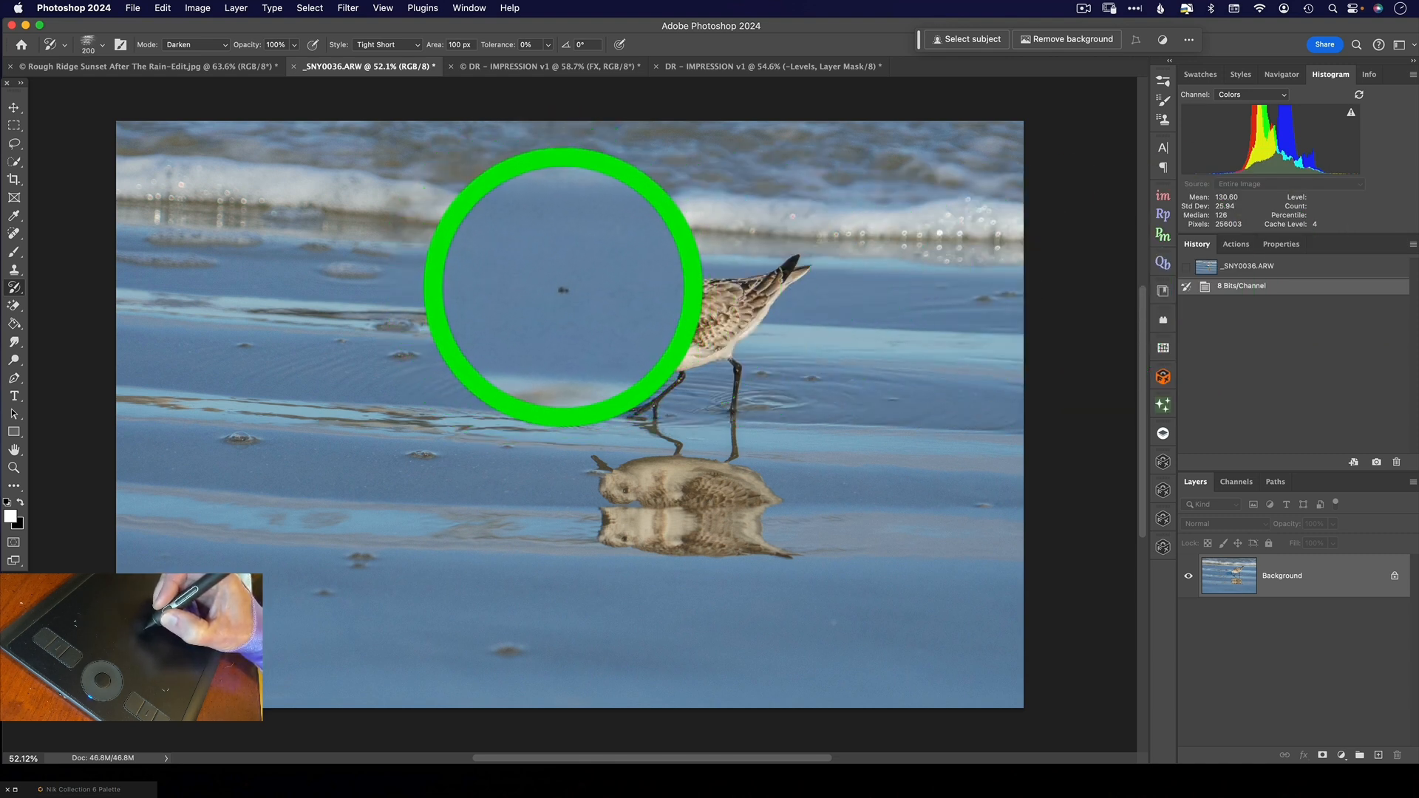
key("bracketright")
key("bracketright")
key("bracketright")
key("bracketright")
key("bracketright")
key("bracketright")
key("bracketright")
key("bracketright")
key("bracketright")
key("bracketright")
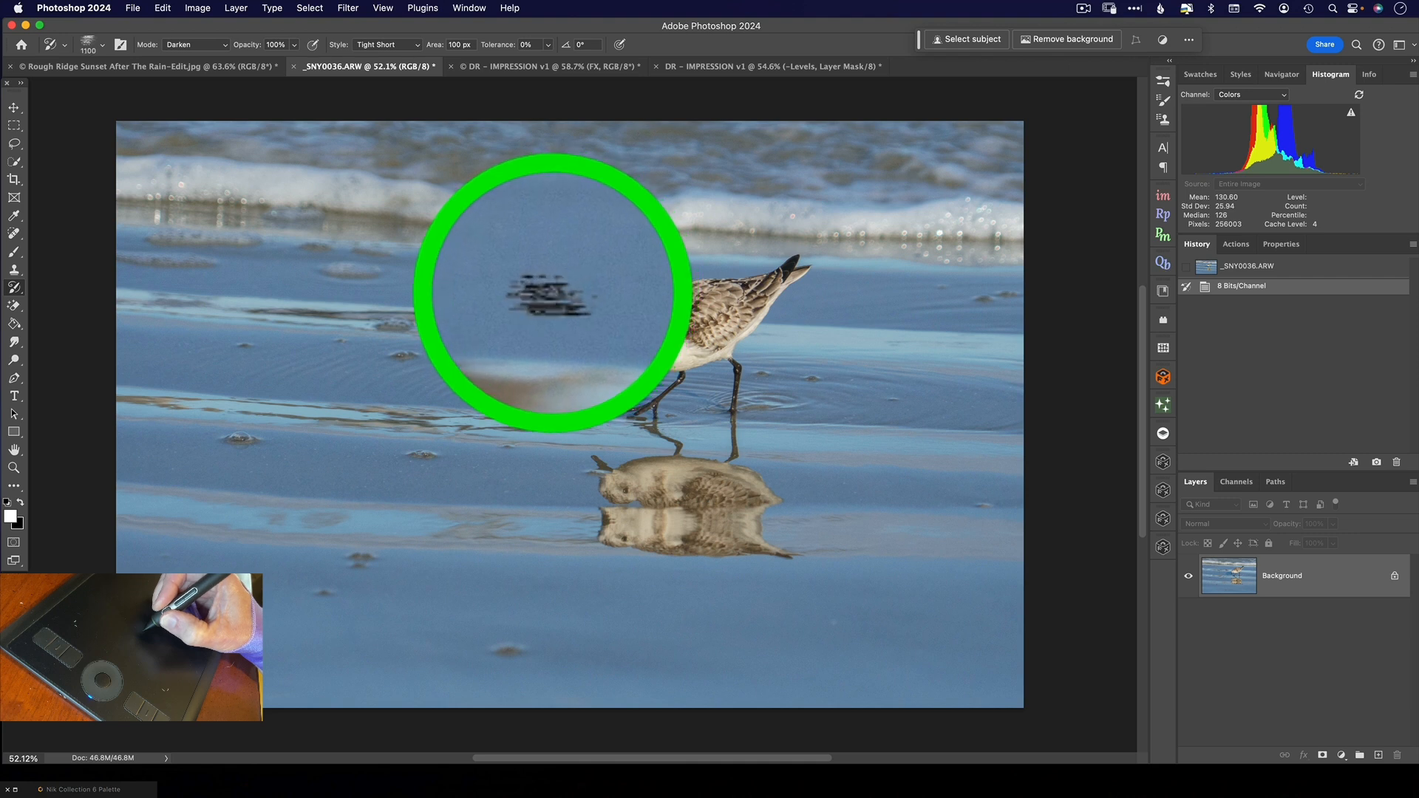
mouse_move(542, 279)
left_mouse_down()
mouse_move(532, 285)
mouse_move(586, 367)
mouse_move(702, 370)
mouse_move(706, 263)
mouse_move(850, 311)
left_mouse_up()
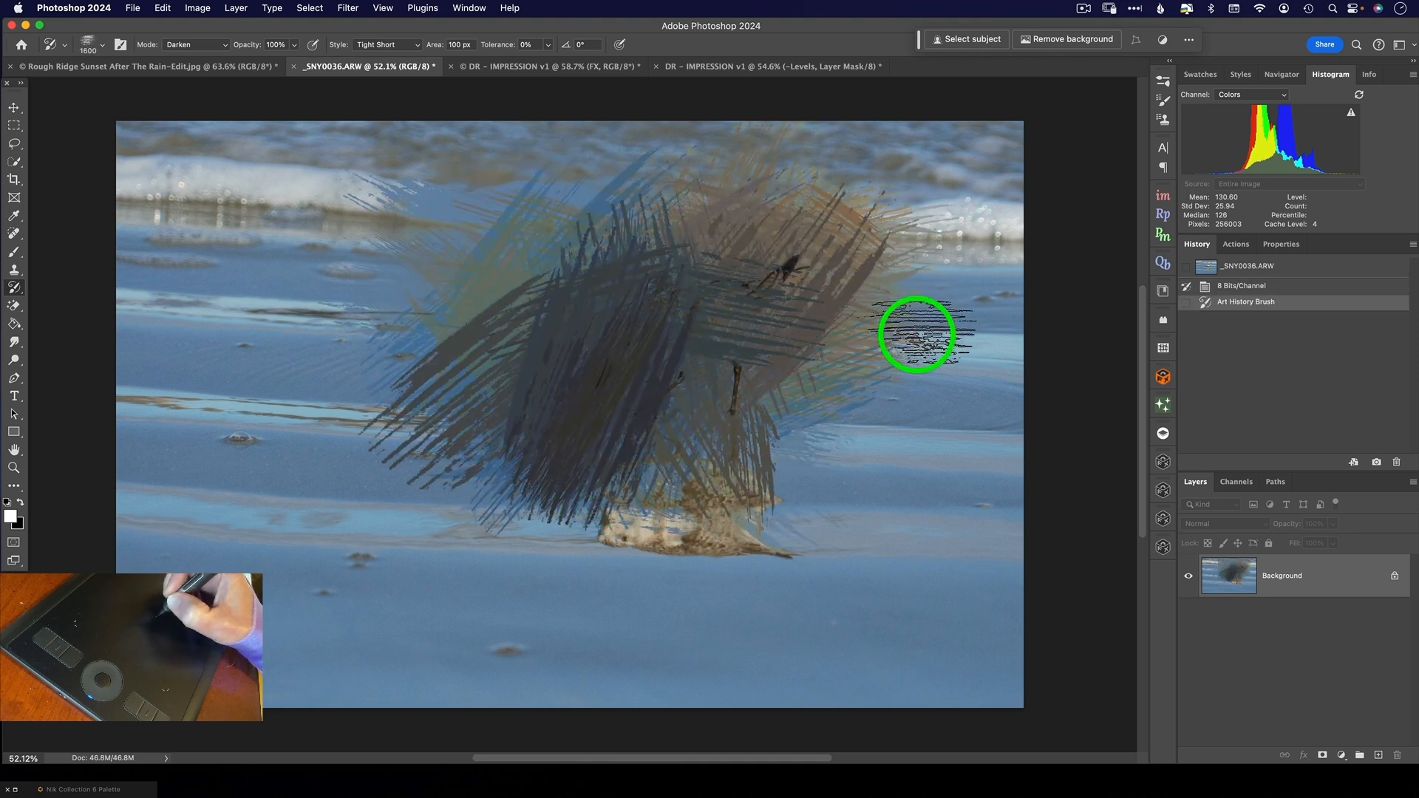
left_click(1275, 289)
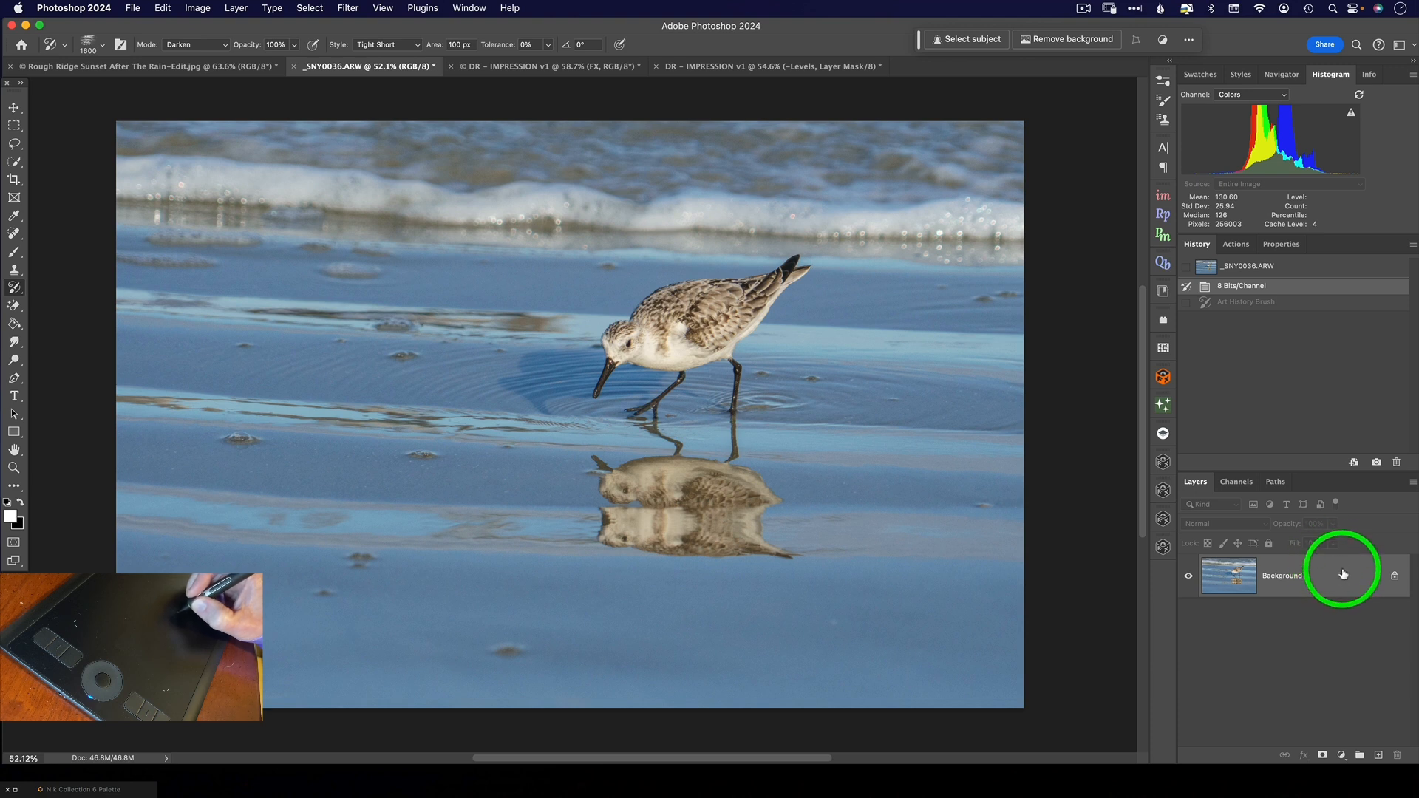
- Duplicate the Background layer and try a 900 px Art History Brush stroke on the copy
left_click_drag(1345, 575, 1377, 757)
mouse_move(518, 259)
left_mouse_down()
mouse_move(524, 287)
mouse_move(545, 247)
mouse_move(517, 406)
mouse_move(567, 326)
mouse_move(554, 355)
mouse_move(586, 370)
mouse_move(599, 352)
mouse_move(542, 291)
mouse_move(246, 284)
mouse_move(254, 301)
mouse_move(643, 295)
mouse_move(811, 339)
mouse_move(912, 399)
mouse_move(824, 434)
mouse_move(297, 495)
left_mouse_up()
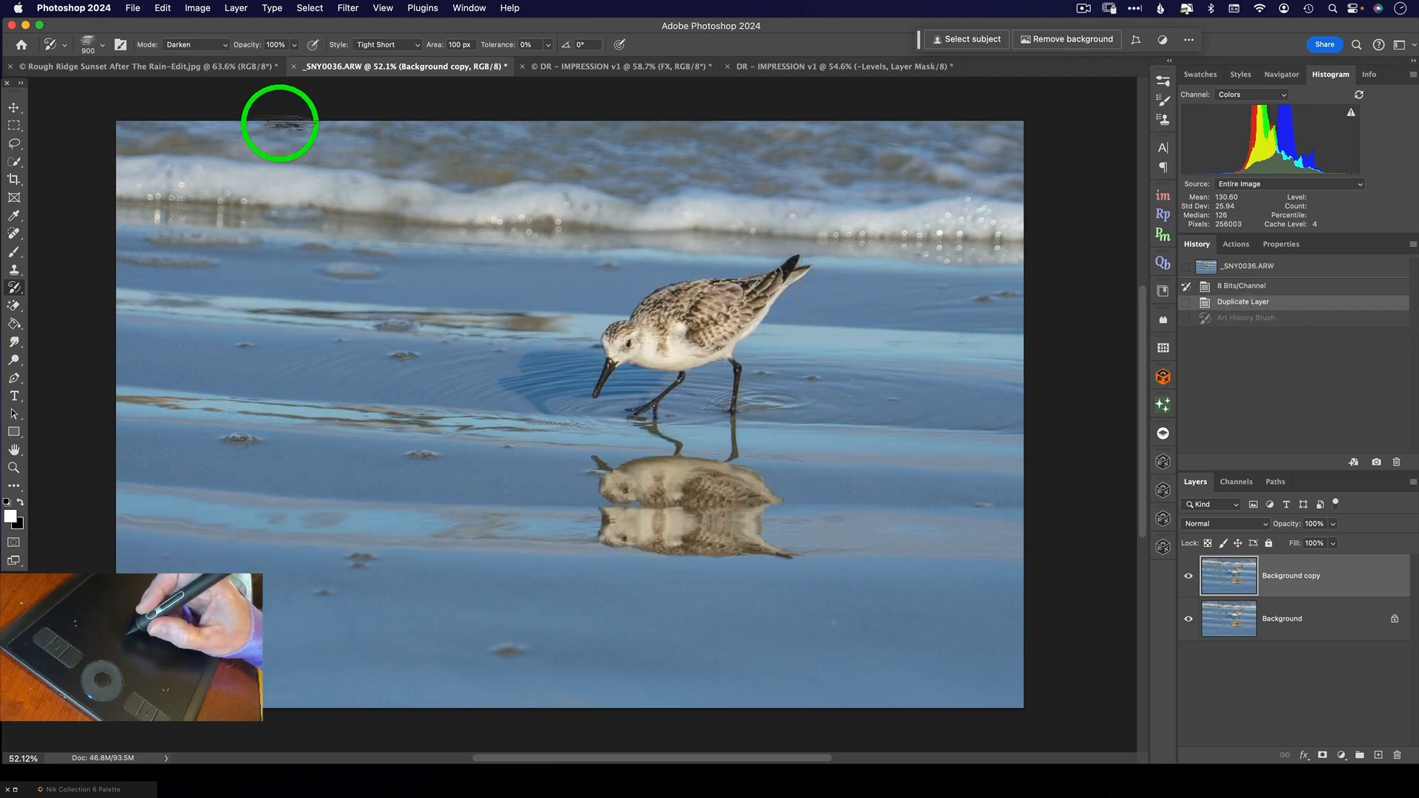
- Try the DR-IMP-B01-120-D brush on the Background copy at 120 px and 700 px, reverting the strokes to the Duplicate Layer state
left_click(88, 50)
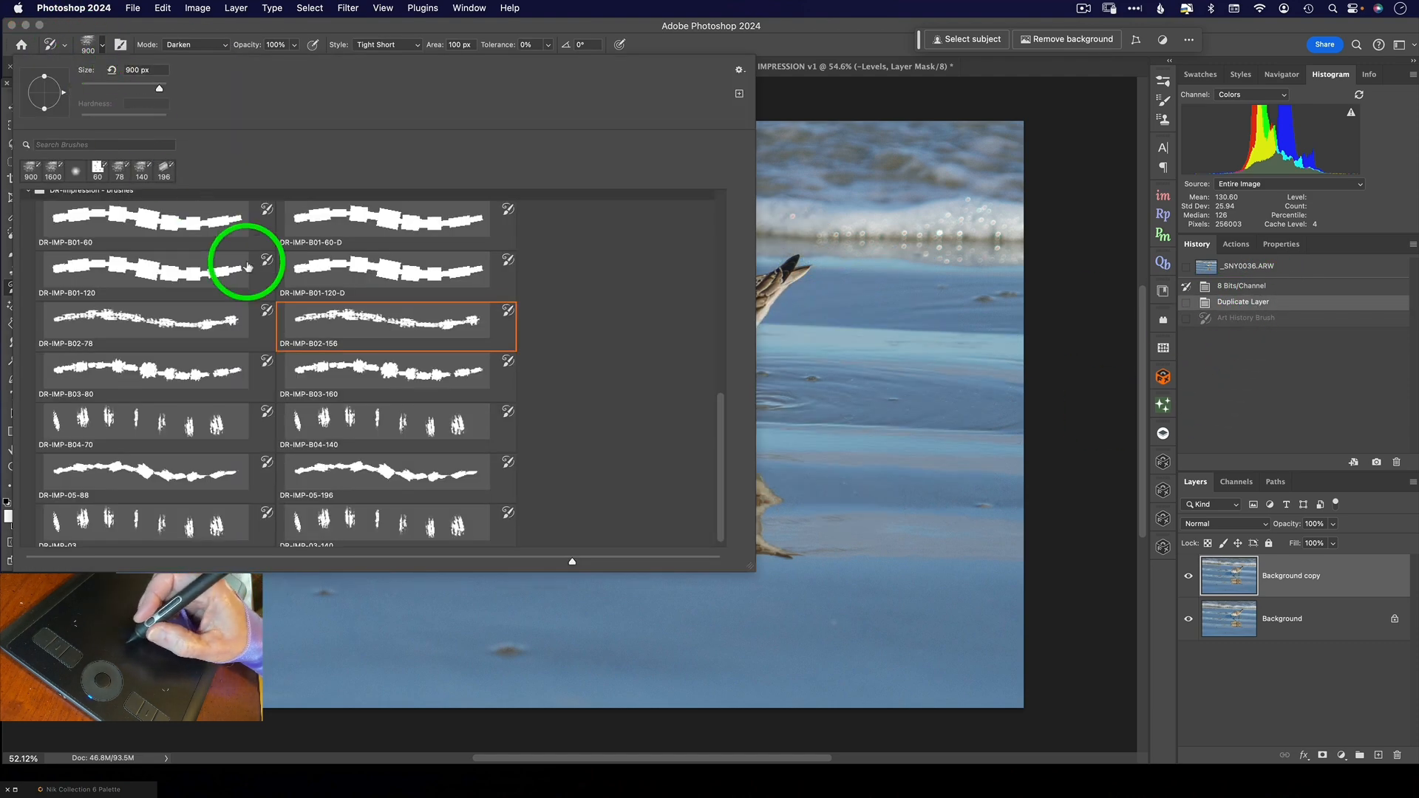
left_click(381, 268)
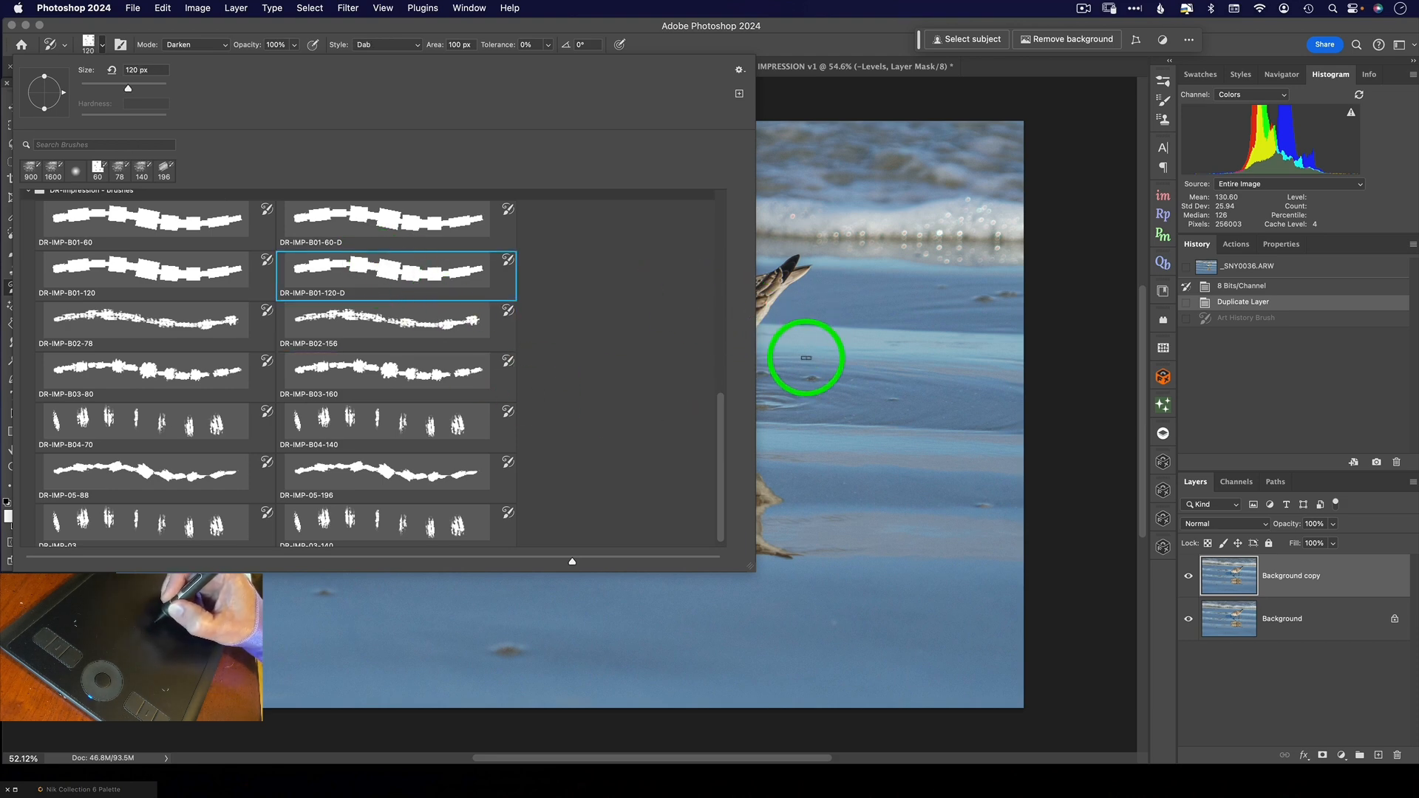
left_click(808, 356)
left_click(834, 356)
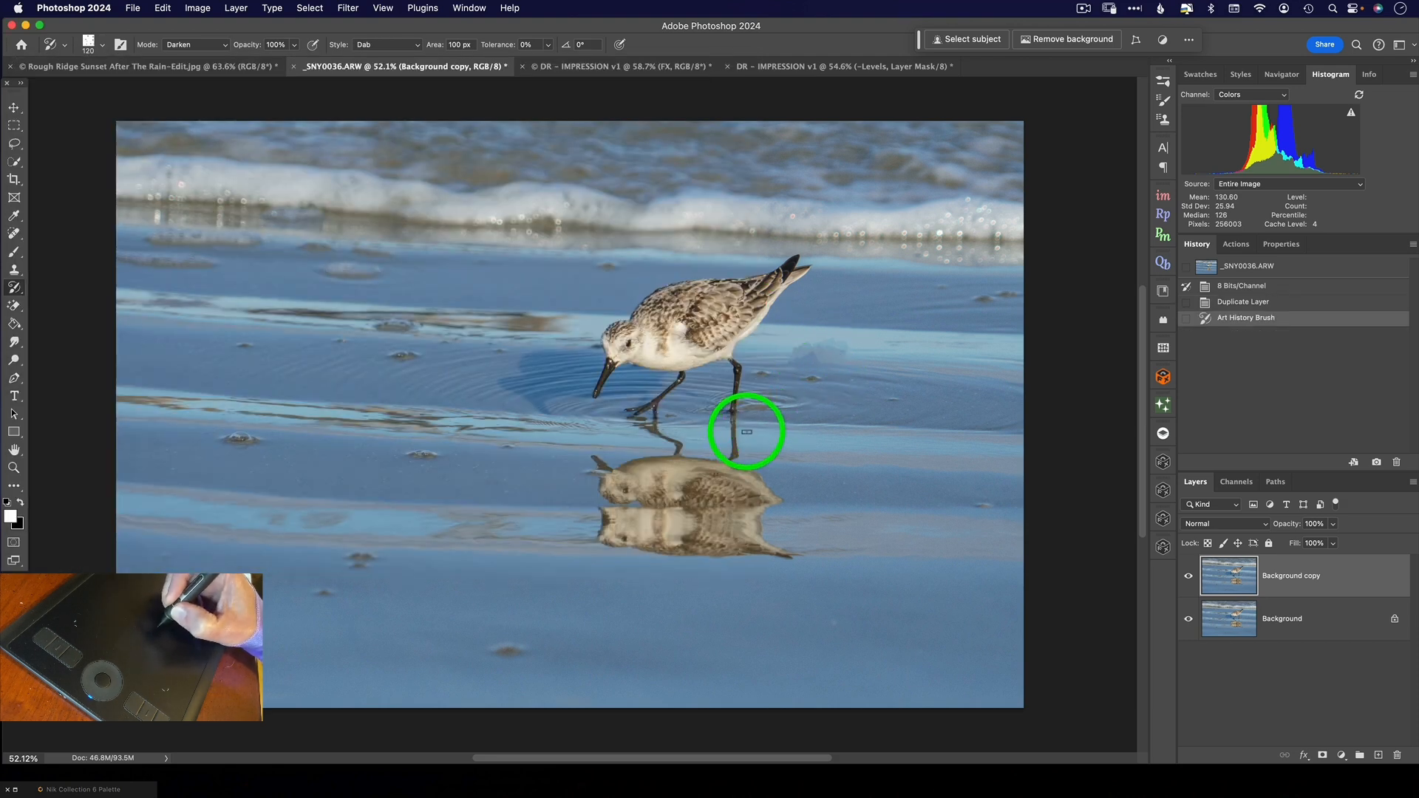
key("super+z")
mouse_move(462, 333)
left_mouse_down()
mouse_move(564, 308)
mouse_move(656, 340)
mouse_move(732, 272)
mouse_move(821, 348)
mouse_move(792, 390)
mouse_move(573, 425)
mouse_move(424, 377)
mouse_move(317, 456)
mouse_move(564, 500)
mouse_move(828, 502)
left_mouse_up()
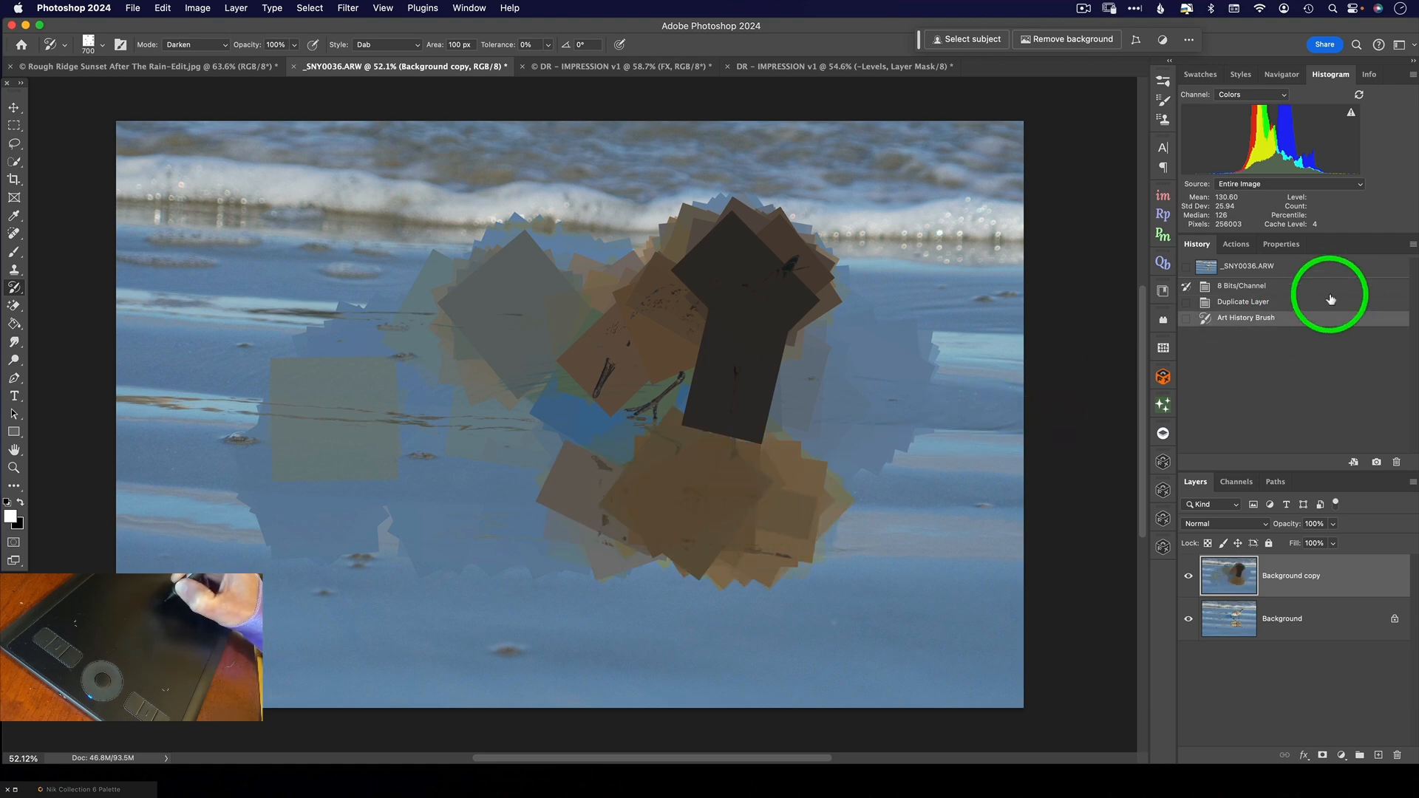
left_click(1307, 303)
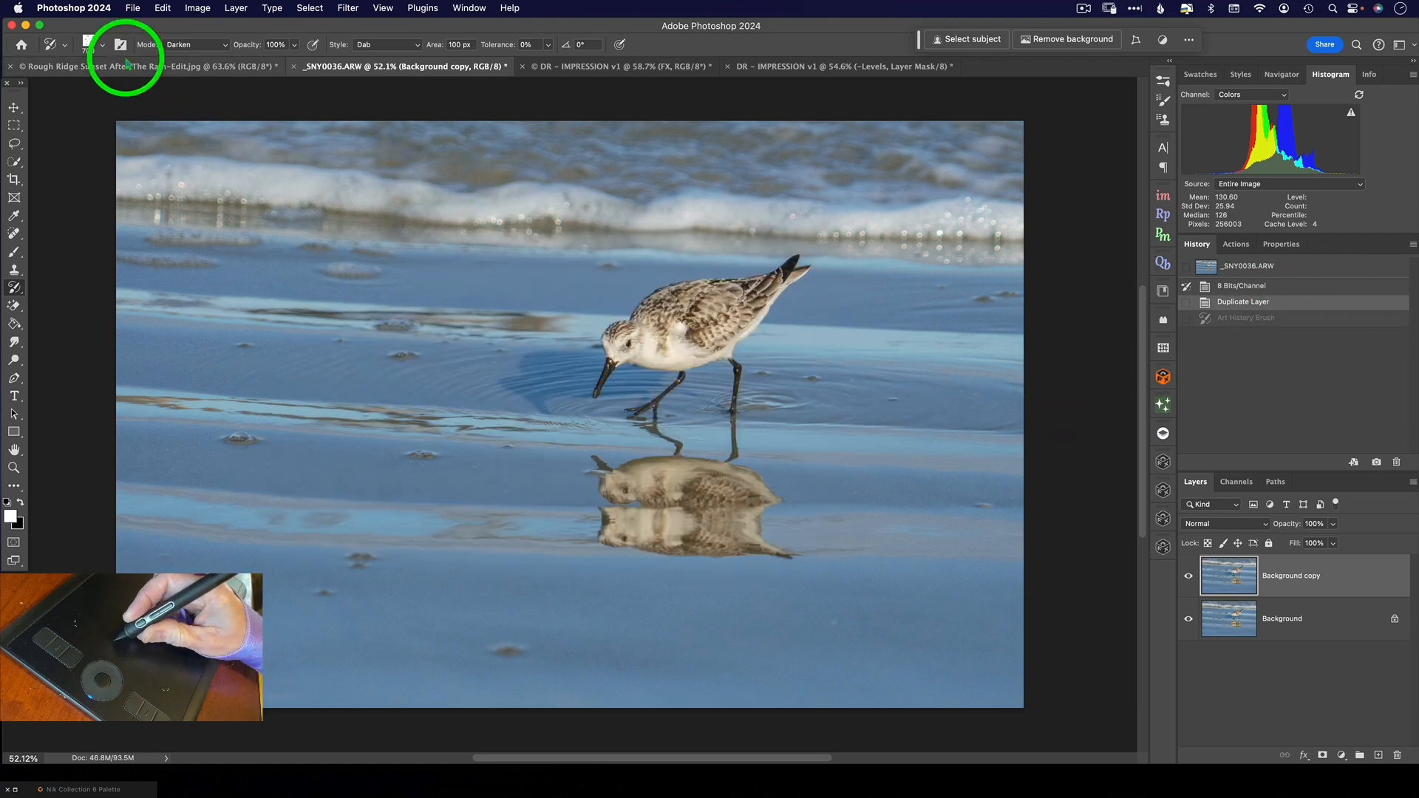
- Try the DR-IMP-B02-78 Art History brush at 78 px and enlarged to 700 px over the water and bird, undoing the strokes
left_click(89, 46)
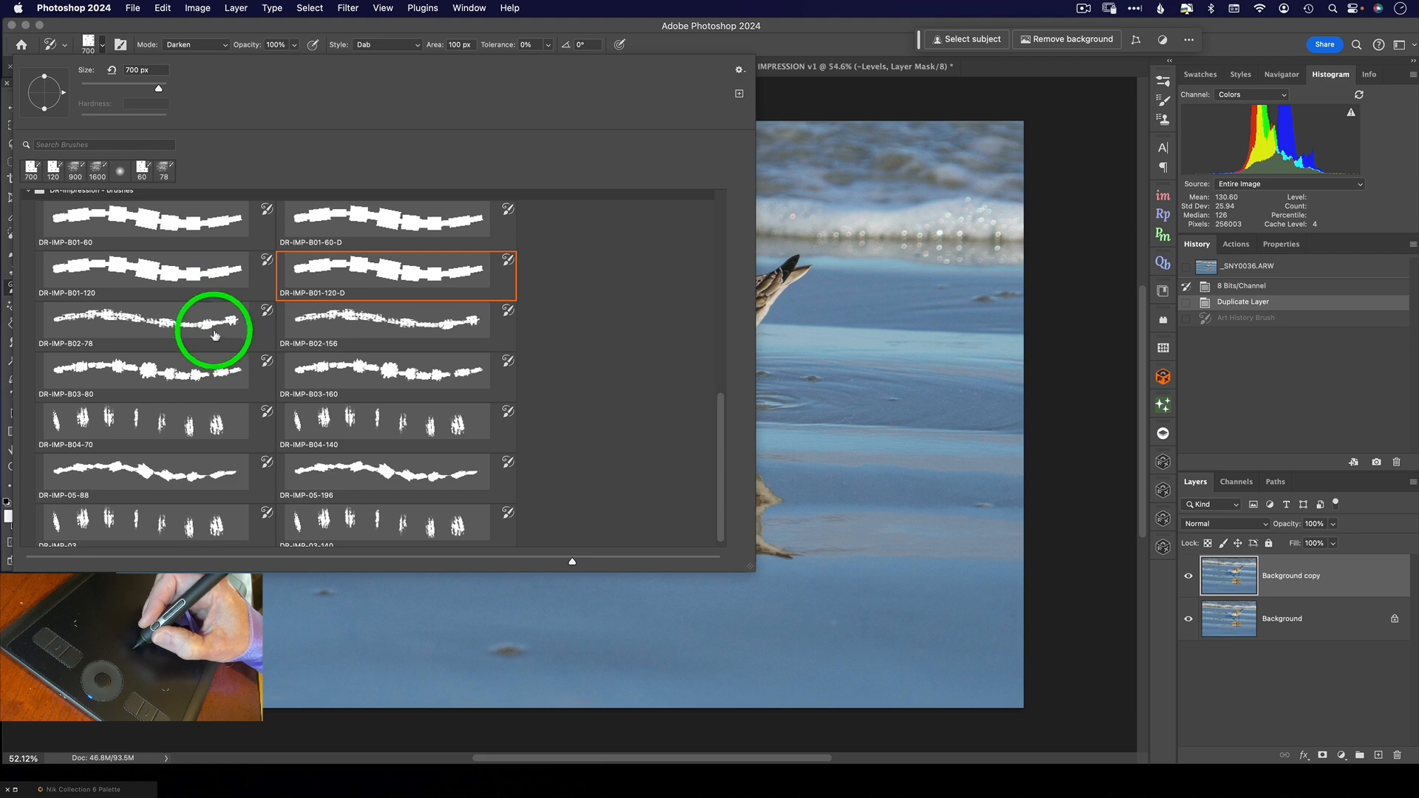
left_click(184, 326)
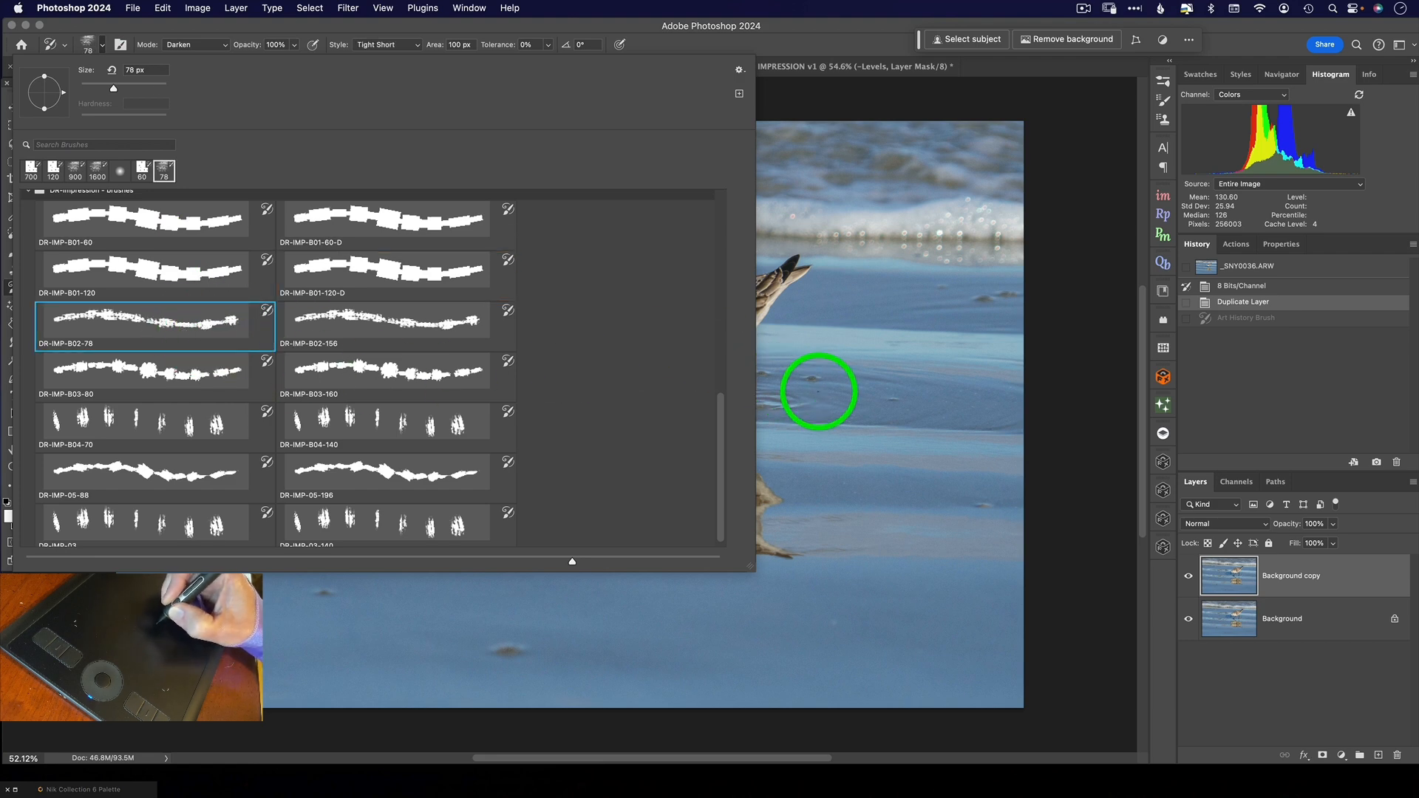
left_click(813, 392)
left_click(804, 391)
key("super+z")
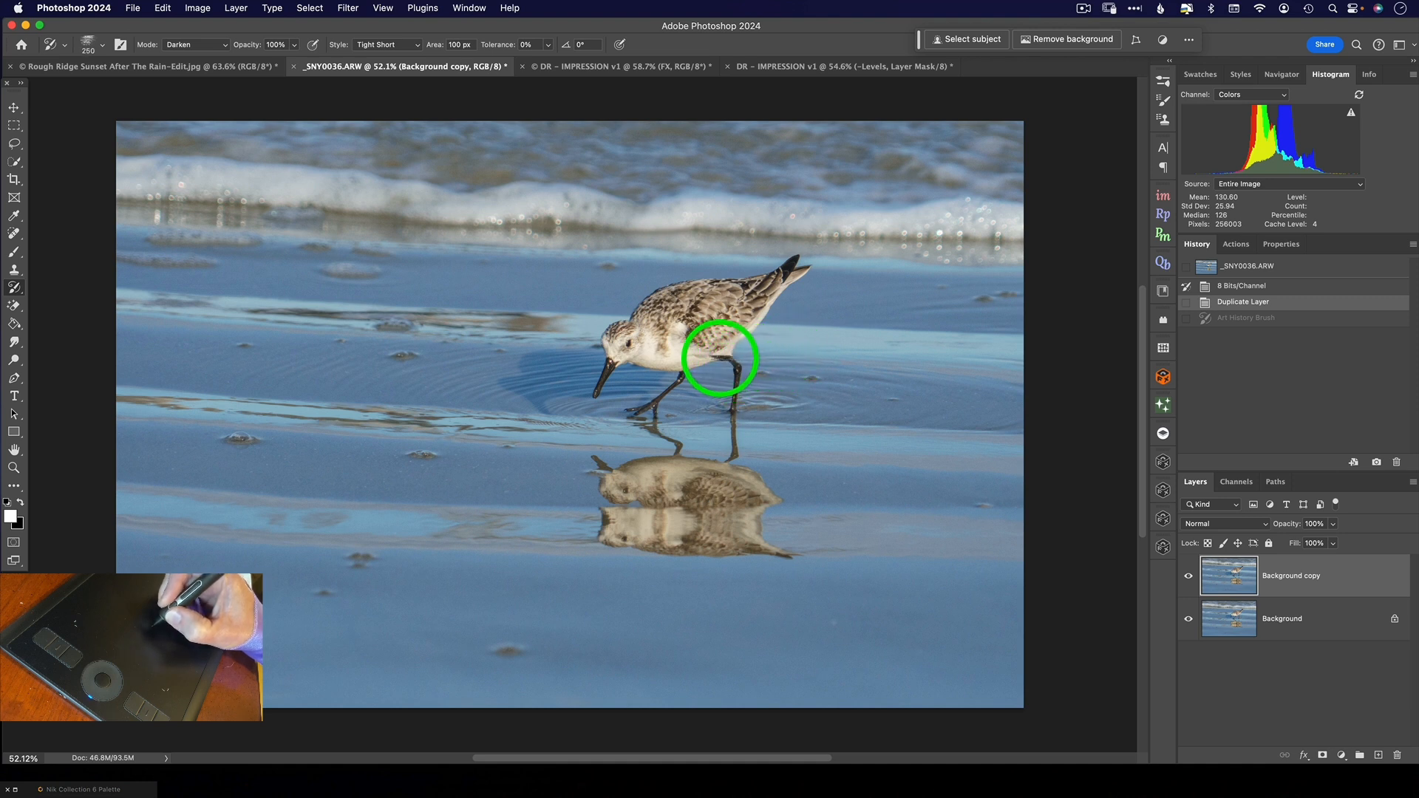
key("bracketright")
key("bracketright")
key("bracketright")
key("bracketright")
mouse_move(612, 364)
left_mouse_down()
mouse_move(562, 352)
mouse_move(482, 275)
mouse_move(609, 291)
mouse_move(742, 383)
mouse_move(497, 408)
mouse_move(364, 374)
mouse_move(292, 326)
mouse_move(652, 313)
left_mouse_up()
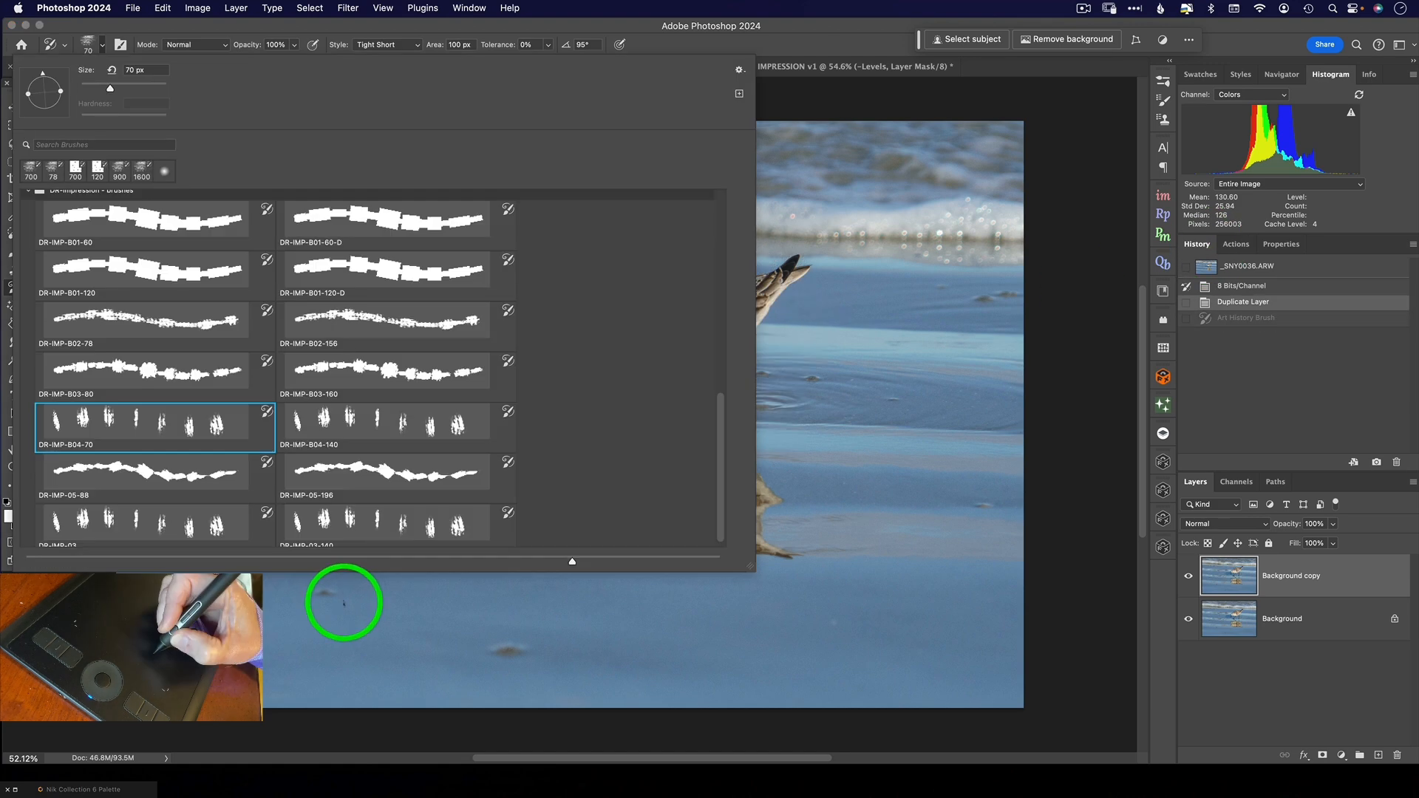
- Try the DR-IMP-B04-70 brush enlarged to 600 px across the Background copy, then restore the Duplicate Layer history state
left_click(348, 599)
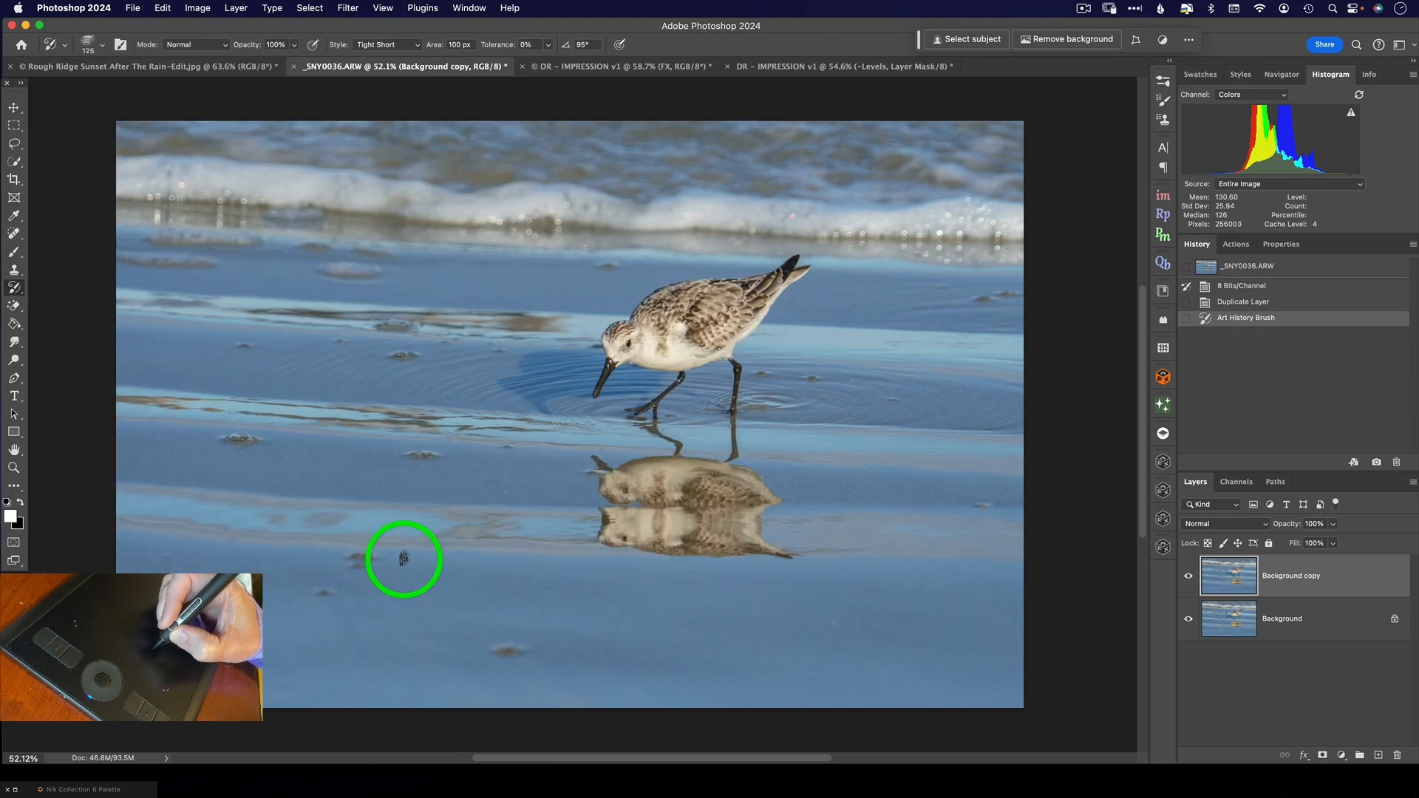
mouse_move(407, 541)
left_mouse_down()
mouse_move(402, 475)
mouse_move(602, 447)
mouse_move(775, 386)
mouse_move(545, 326)
mouse_move(325, 313)
mouse_move(303, 443)
mouse_move(392, 523)
mouse_move(557, 539)
mouse_move(771, 523)
mouse_move(813, 507)
mouse_move(799, 473)
left_mouse_up()
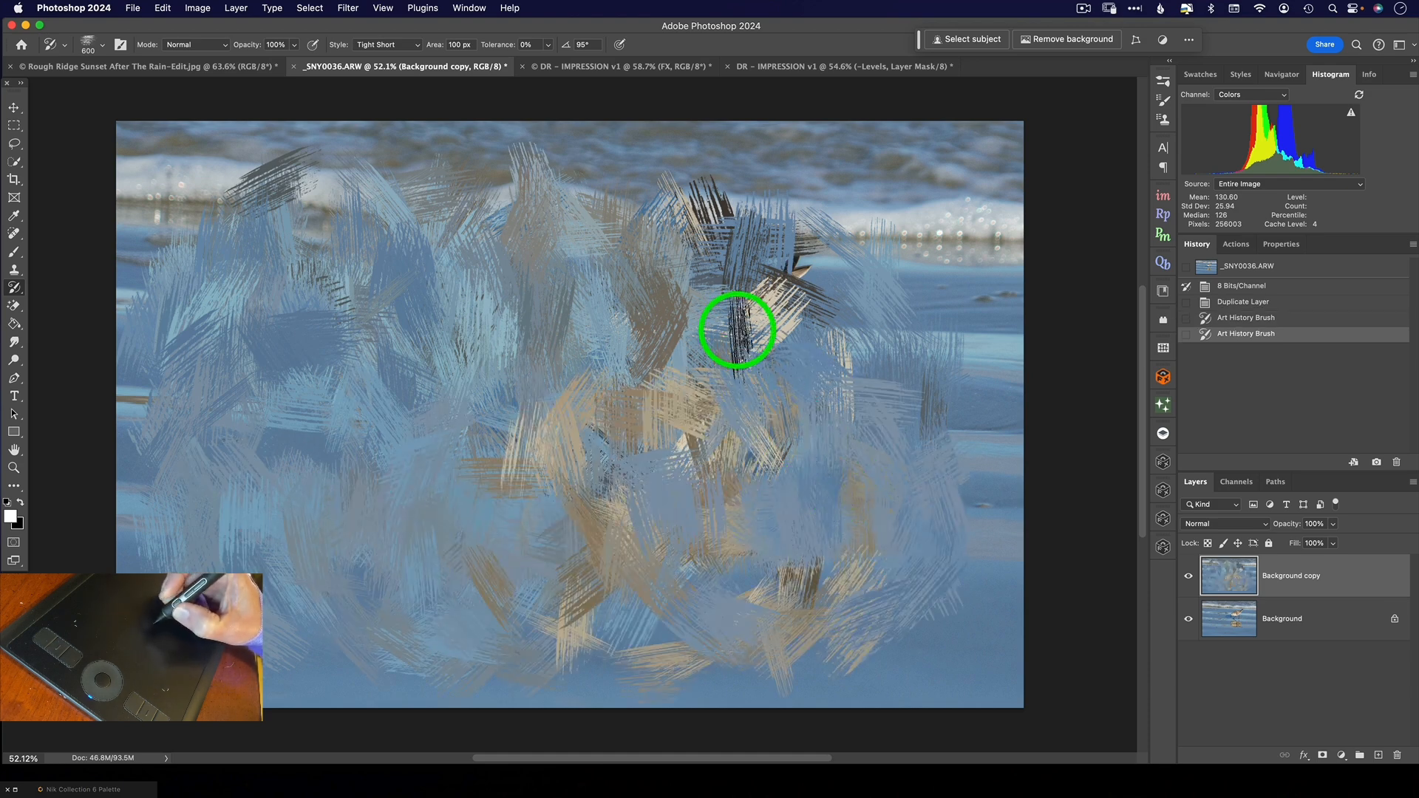
left_click(90, 44)
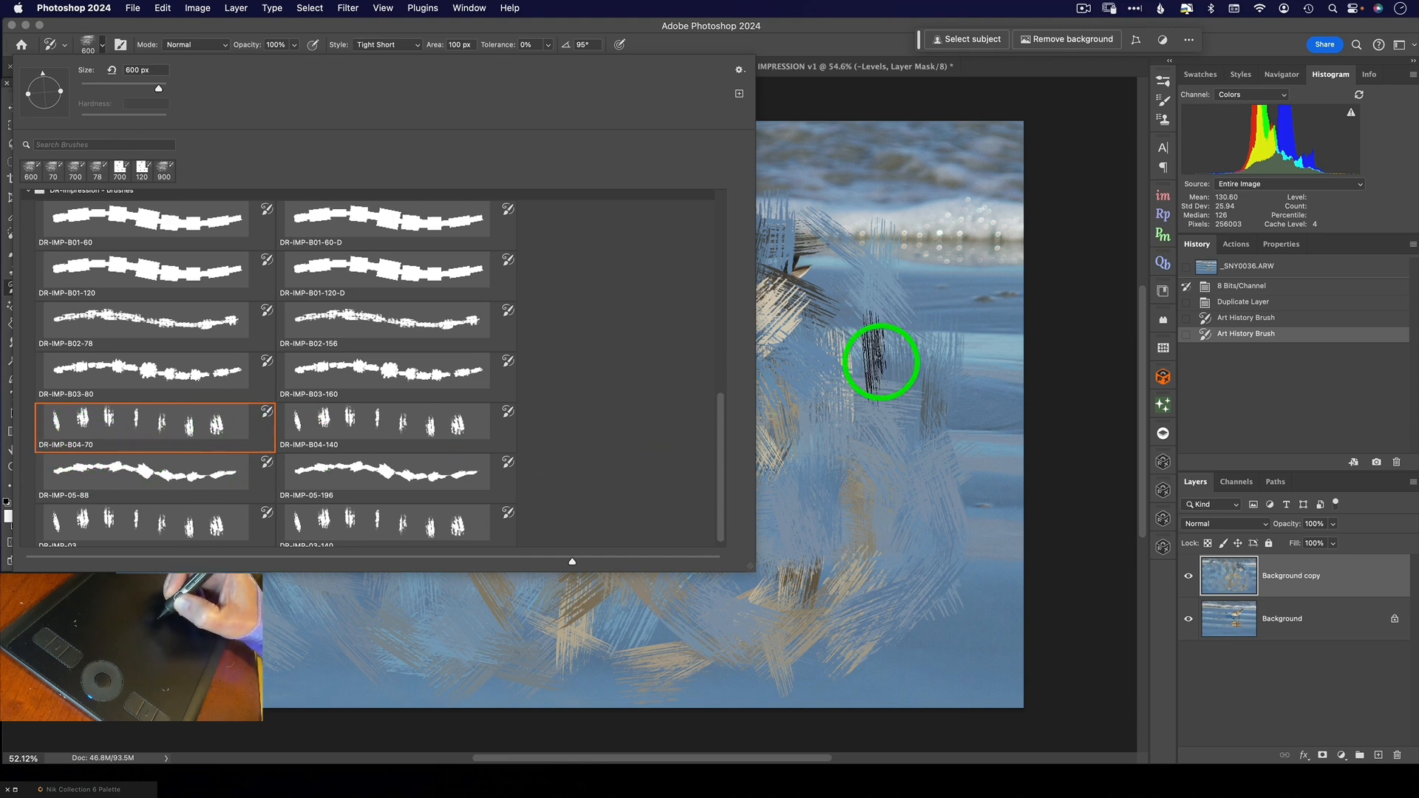
left_click(1257, 303)
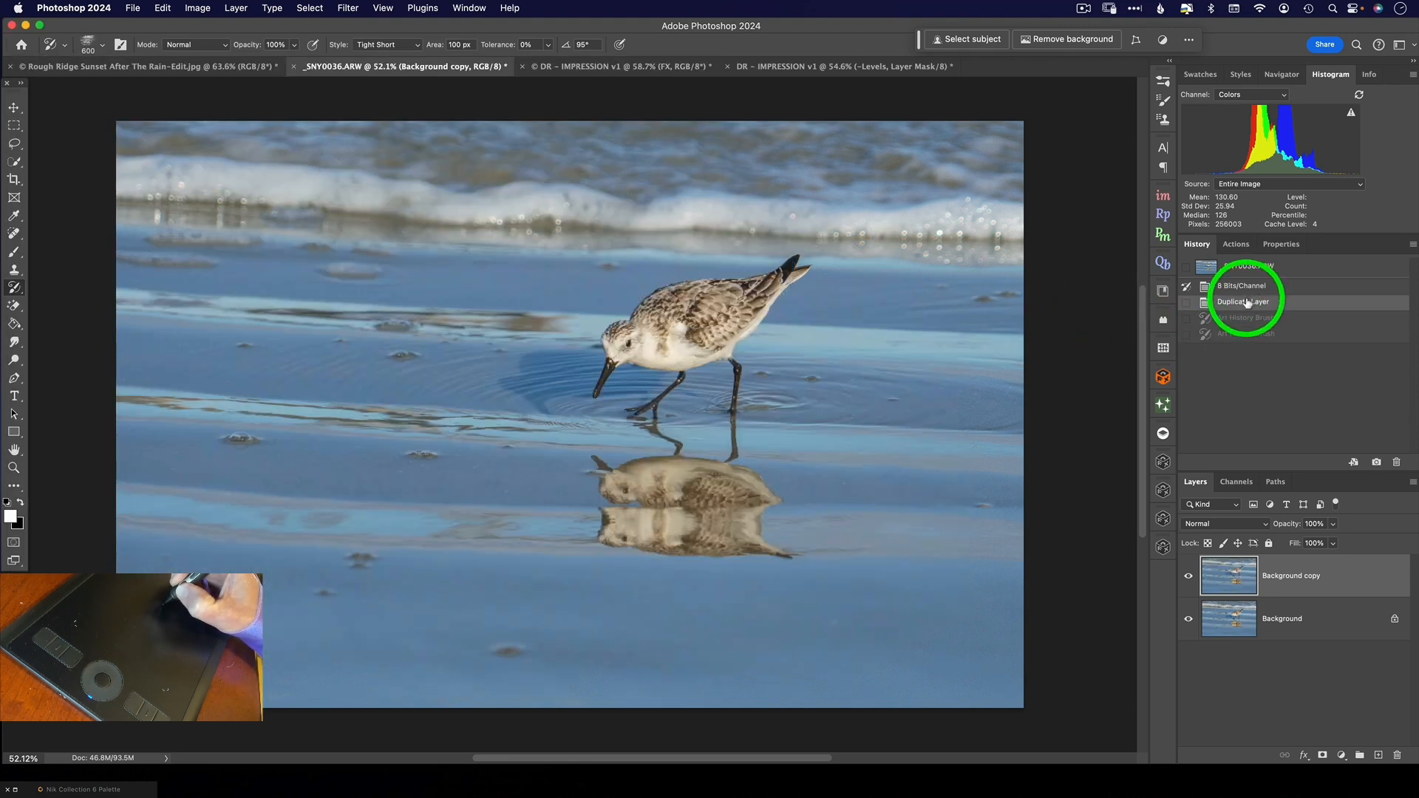
- Choose the DR-IMP-05-88 brush, try 700 px strokes over the bird and water, then restore the Duplicate Layer history state
left_click(88, 43)
left_click(196, 473)
left_click(843, 332)
mouse_move(473, 392)
left_mouse_down()
mouse_move(518, 359)
mouse_move(663, 325)
mouse_move(787, 326)
mouse_move(767, 346)
mouse_move(698, 355)
mouse_move(512, 354)
mouse_move(319, 450)
mouse_move(312, 499)
mouse_move(404, 476)
mouse_move(592, 486)
mouse_move(676, 436)
mouse_move(663, 337)
mouse_move(683, 325)
mouse_move(668, 326)
mouse_move(694, 326)
mouse_move(682, 326)
mouse_move(729, 367)
mouse_move(819, 417)
mouse_move(837, 405)
mouse_move(820, 391)
mouse_move(746, 440)
left_mouse_up()
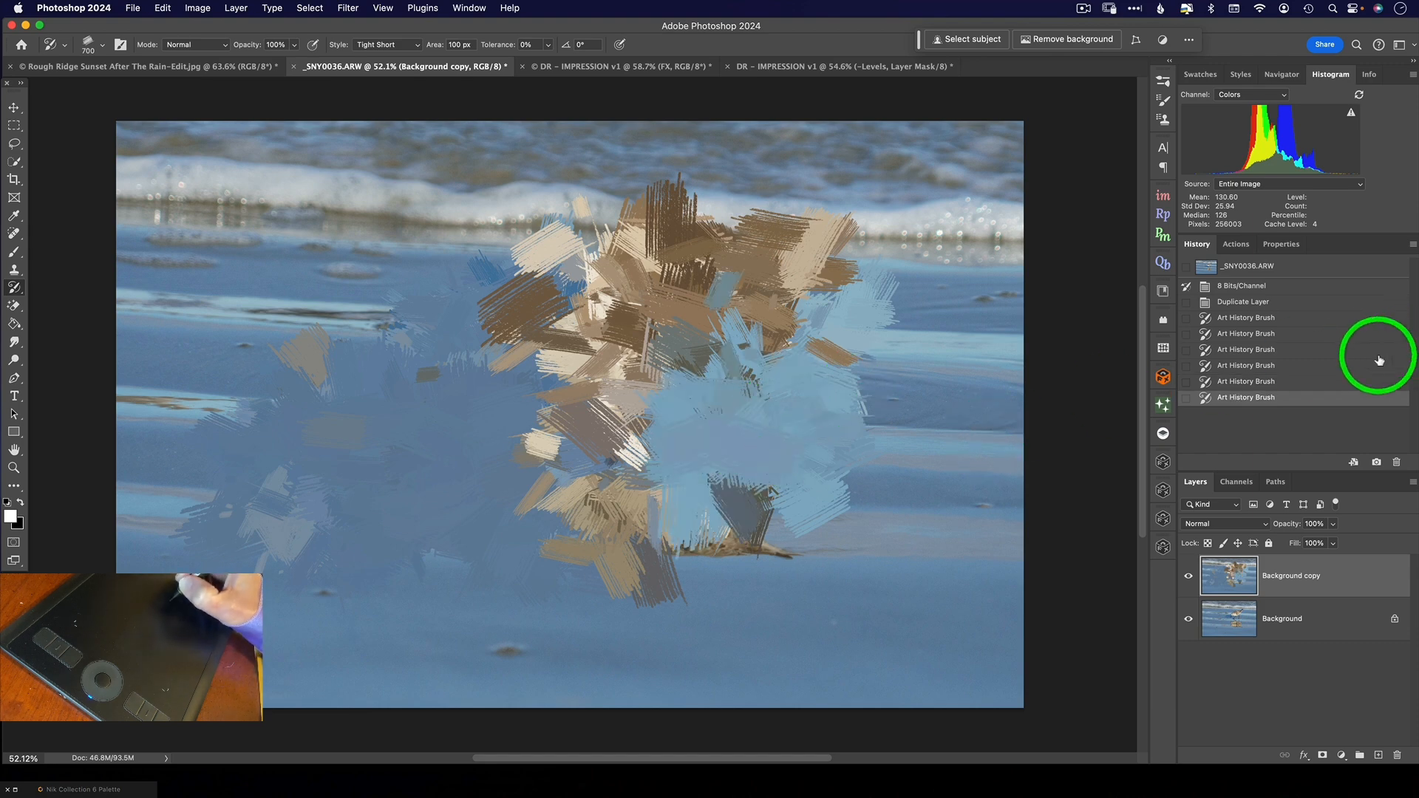
left_click(1257, 301)
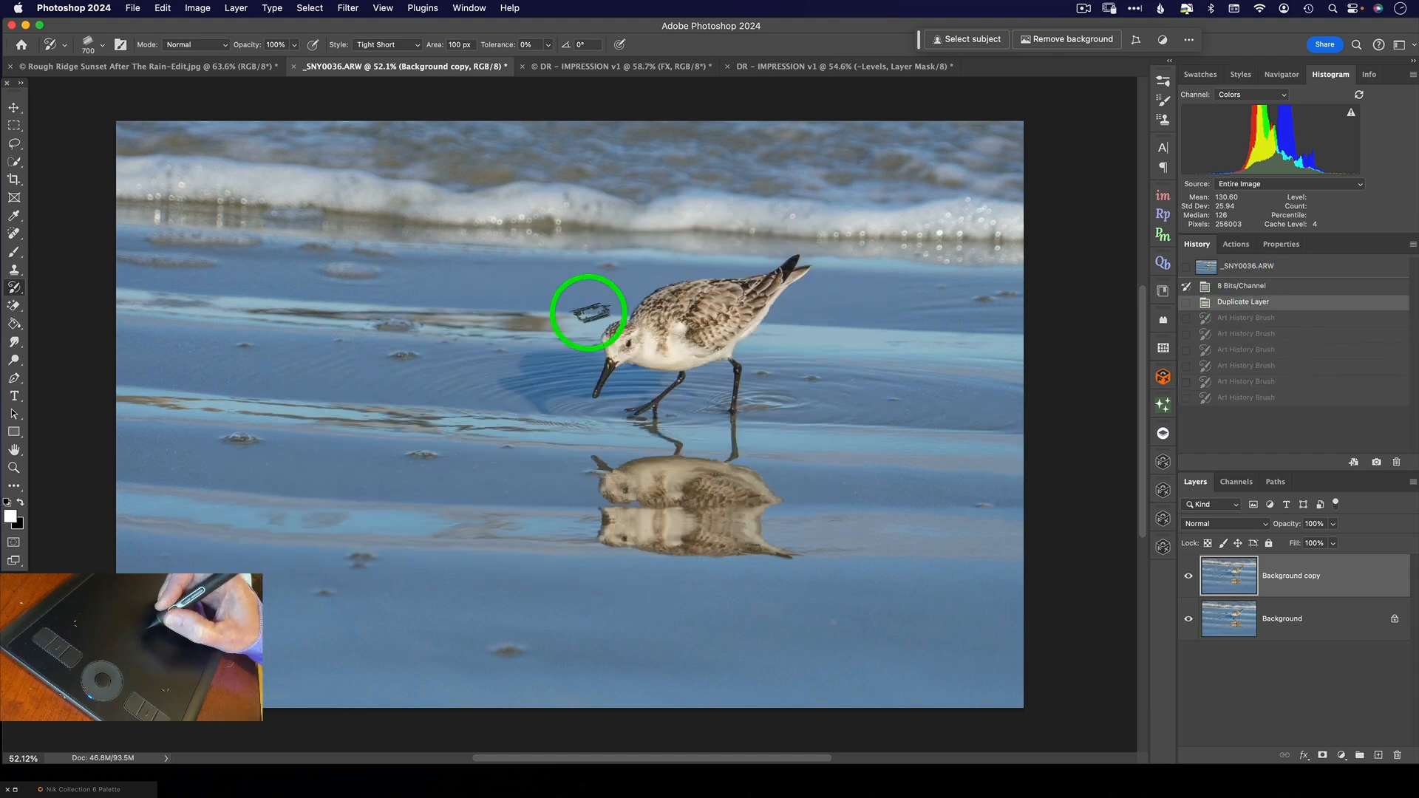
- Try long 700 px Art History Brush strokes across the water and the bird, then undo them
mouse_move(212, 321)
left_mouse_down()
mouse_move(722, 307)
mouse_move(583, 326)
mouse_move(754, 331)
left_mouse_up()
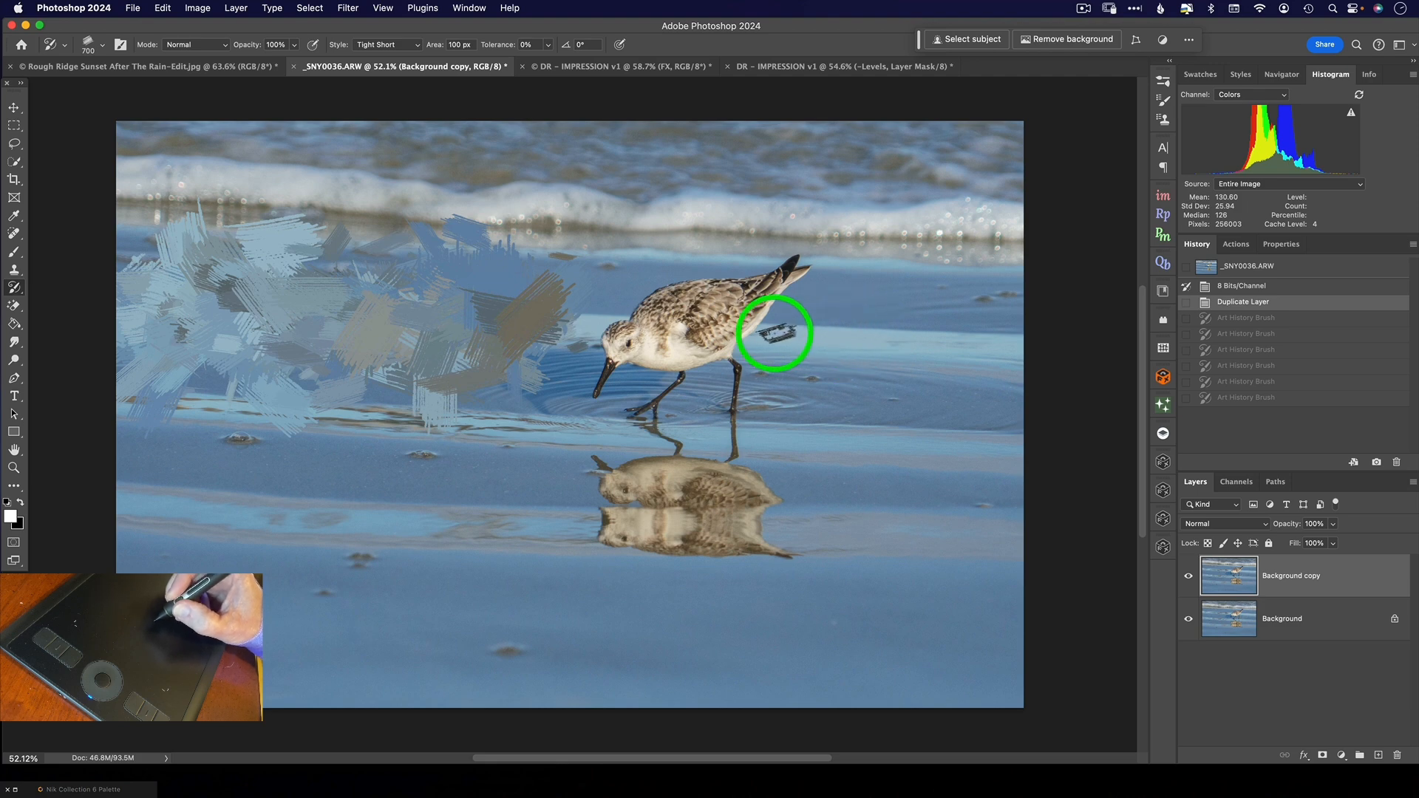
left_click_drag(767, 344, 780, 347)
mouse_move(642, 335)
left_mouse_down()
mouse_move(649, 349)
mouse_move(828, 337)
left_mouse_up()
key("super+z")
key("super+z")
key("super+z")
- Try 700 px strokes held in place over the bird's body and the water, then restore the Duplicate Layer history state
left_click_drag(655, 370, 648, 366)
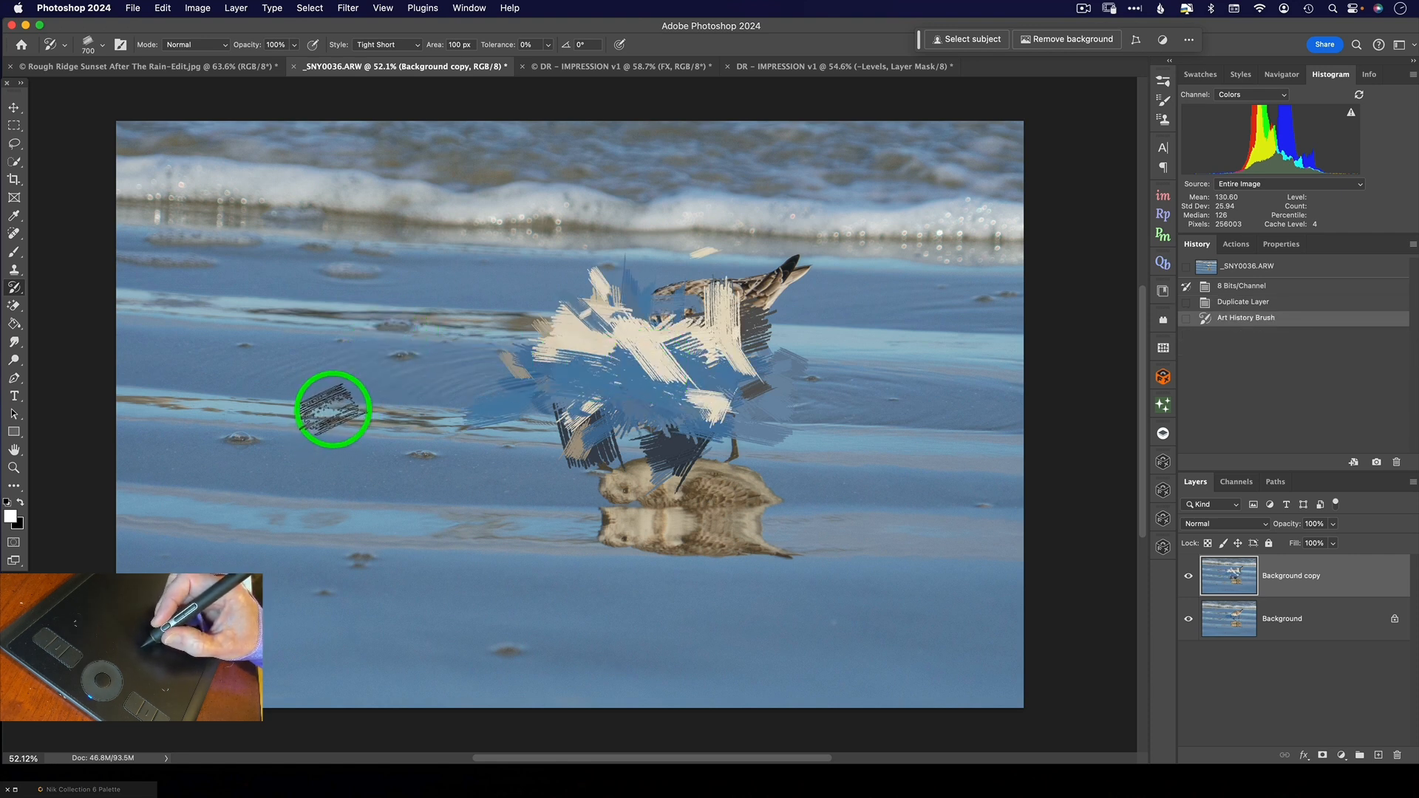
left_click_drag(334, 411, 333, 408)
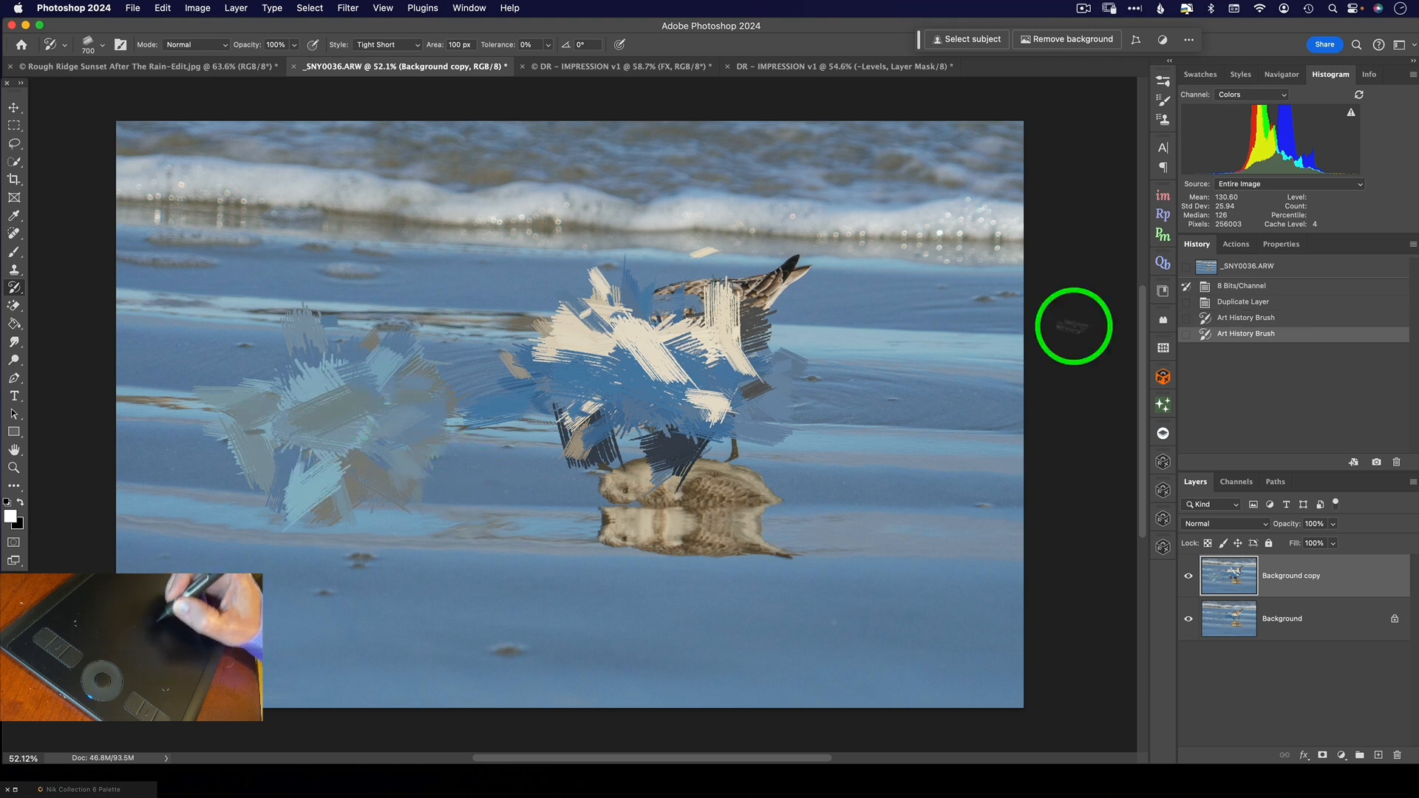
left_click(1271, 302)
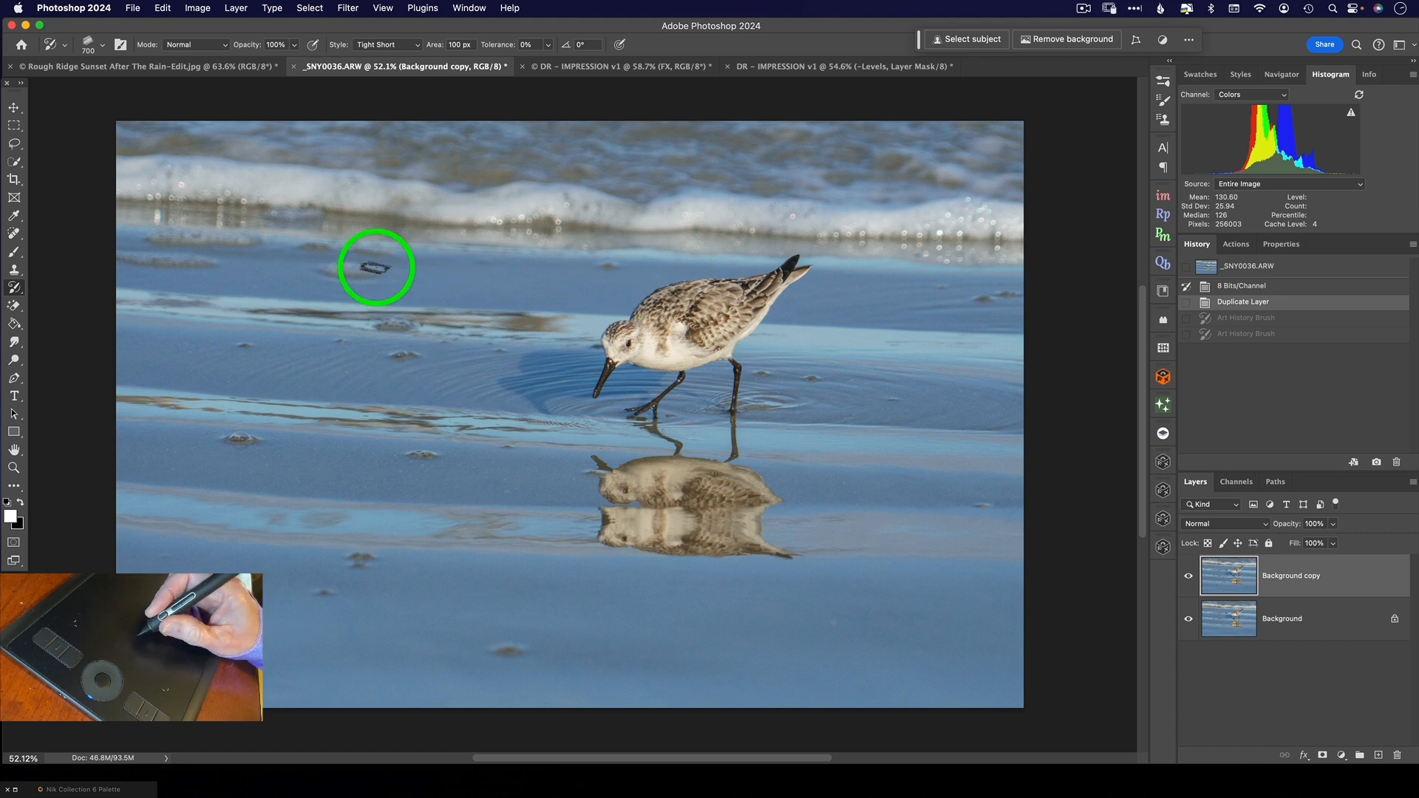
- Paint the whole Background copy with the Art History Brush at 200 px, then go over the bird again
key("bracketleft")
key("bracketleft")
key("bracketleft")
key("bracketleft")
key("bracketleft")
key("bracketleft")
mouse_move(244, 193)
left_mouse_down()
mouse_move(163, 170)
mouse_move(192, 214)
mouse_move(310, 222)
mouse_move(385, 184)
mouse_move(924, 222)
left_mouse_up()
mouse_move(887, 340)
left_mouse_down()
mouse_move(847, 293)
mouse_move(864, 285)
mouse_move(342, 276)
mouse_move(239, 258)
mouse_move(135, 285)
mouse_move(145, 305)
mouse_move(272, 330)
mouse_move(539, 337)
mouse_move(469, 330)
mouse_move(680, 320)
mouse_move(1029, 353)
mouse_move(1013, 389)
mouse_move(827, 414)
mouse_move(706, 406)
mouse_move(872, 389)
mouse_move(578, 363)
mouse_move(398, 391)
mouse_move(411, 363)
mouse_move(132, 363)
mouse_move(260, 405)
left_mouse_up()
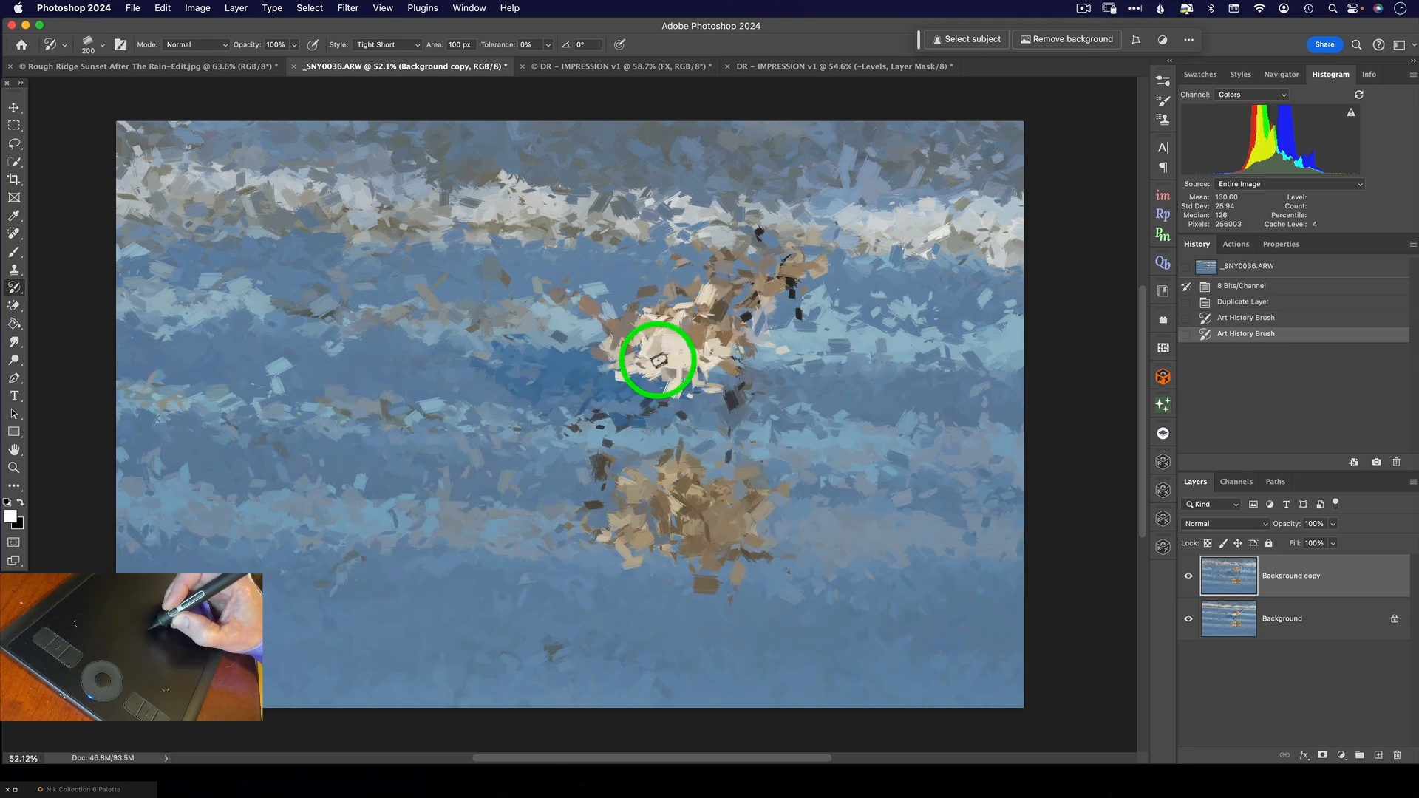
mouse_move(678, 353)
left_mouse_down()
mouse_move(630, 427)
mouse_move(717, 425)
left_mouse_up()
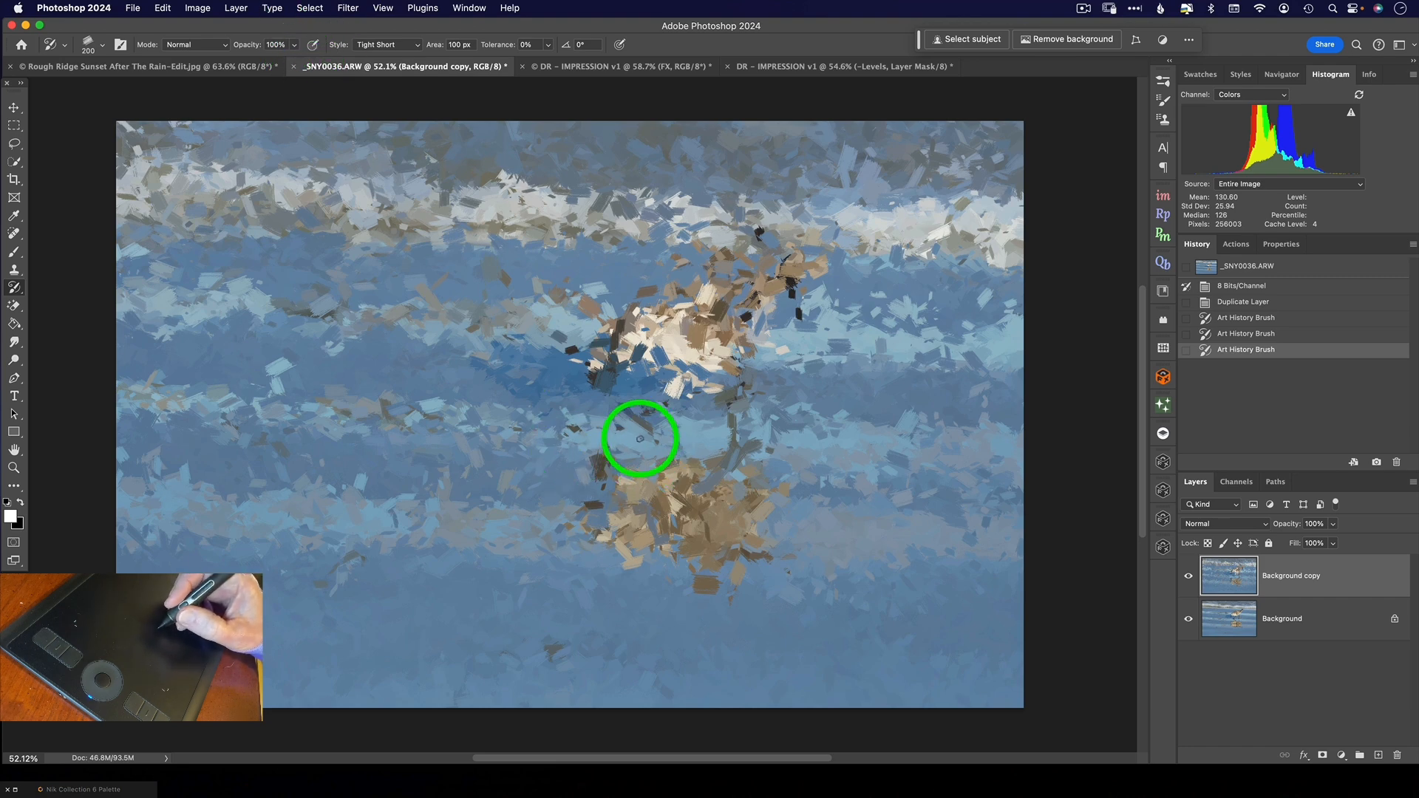
- Repaint the bird and the water around it with smaller Art History Brush strokes, from 80 px down to 35 px
key("z")
mouse_move(587, 429)
left_mouse_down()
mouse_move(615, 412)
mouse_move(624, 320)
mouse_move(697, 311)
mouse_move(624, 469)
mouse_move(640, 400)
mouse_move(602, 308)
mouse_move(579, 178)
left_mouse_up()
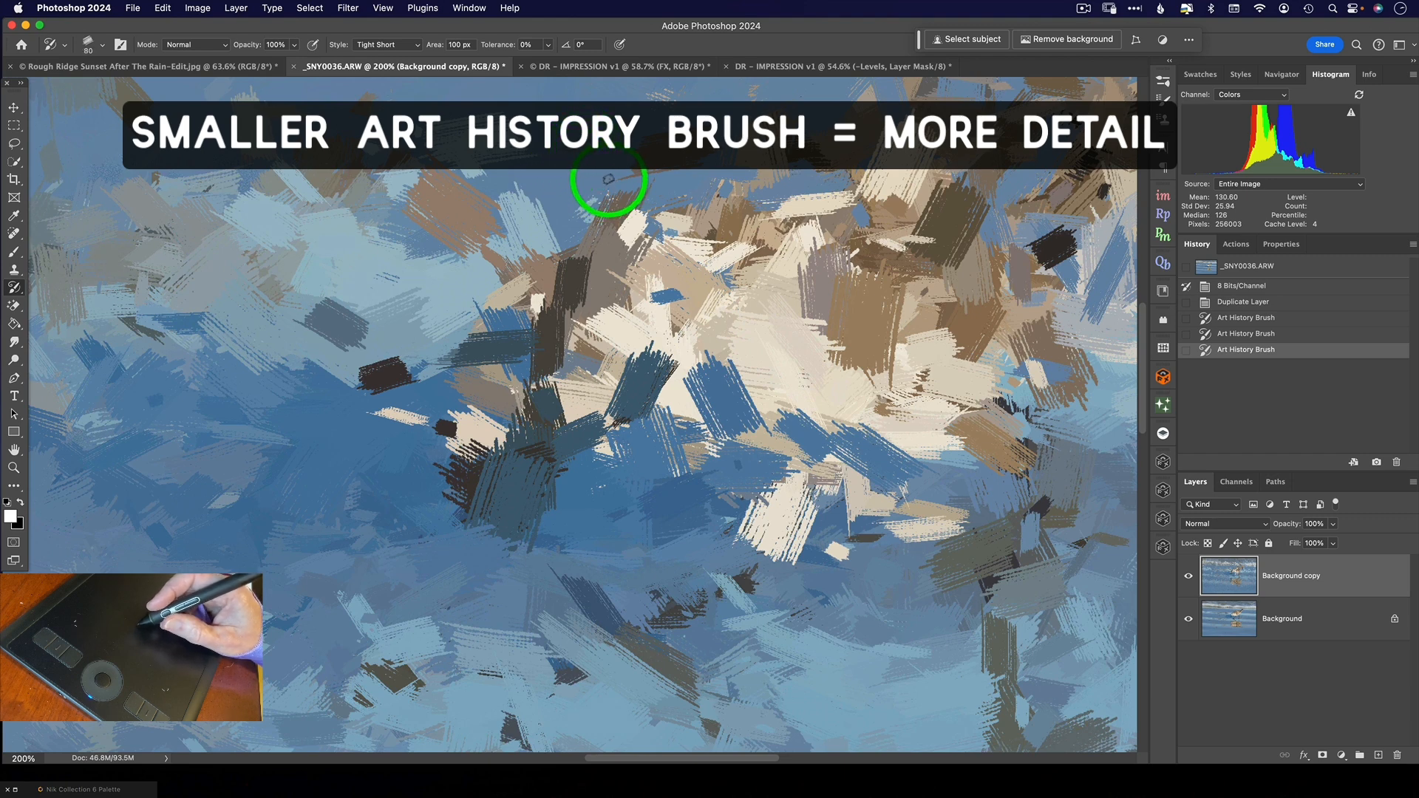
mouse_move(618, 190)
left_mouse_down()
mouse_move(610, 233)
mouse_move(614, 382)
mouse_move(576, 428)
mouse_move(615, 464)
mouse_move(620, 516)
mouse_move(574, 542)
mouse_move(466, 503)
mouse_move(451, 571)
mouse_move(524, 631)
mouse_move(662, 616)
mouse_move(802, 557)
mouse_move(706, 402)
mouse_move(832, 411)
mouse_move(934, 499)
mouse_move(780, 603)
mouse_move(716, 701)
mouse_move(890, 568)
mouse_move(919, 399)
mouse_move(976, 275)
mouse_move(959, 173)
mouse_move(839, 199)
mouse_move(781, 257)
mouse_move(555, 287)
mouse_move(474, 318)
mouse_move(421, 425)
mouse_move(473, 535)
mouse_move(584, 567)
mouse_move(657, 647)
mouse_move(786, 651)
mouse_move(783, 498)
left_mouse_up()
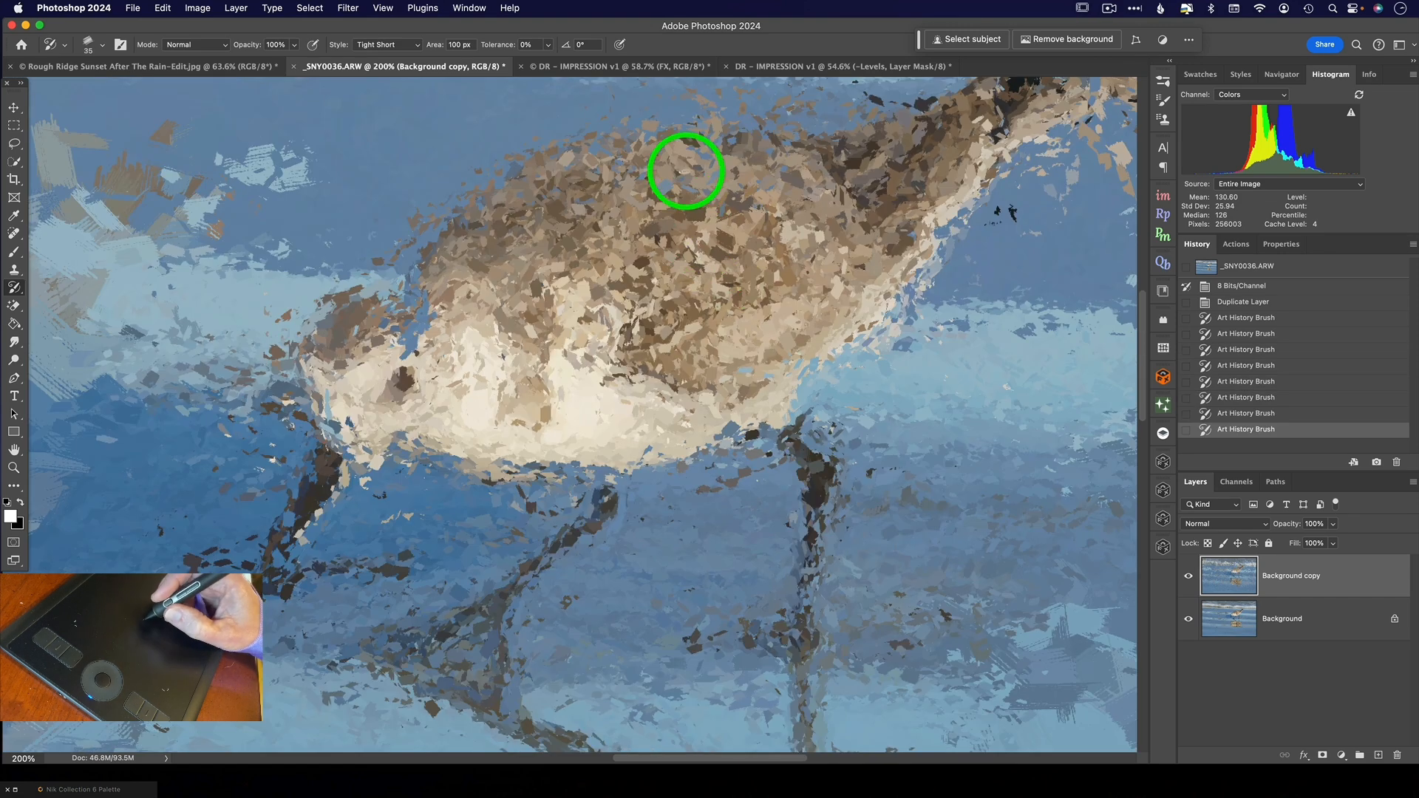
- Reselect the DR-IMP-05-88 brush and refine the bird's fine detail with small strokes down to 9 px
left_click(93, 42)
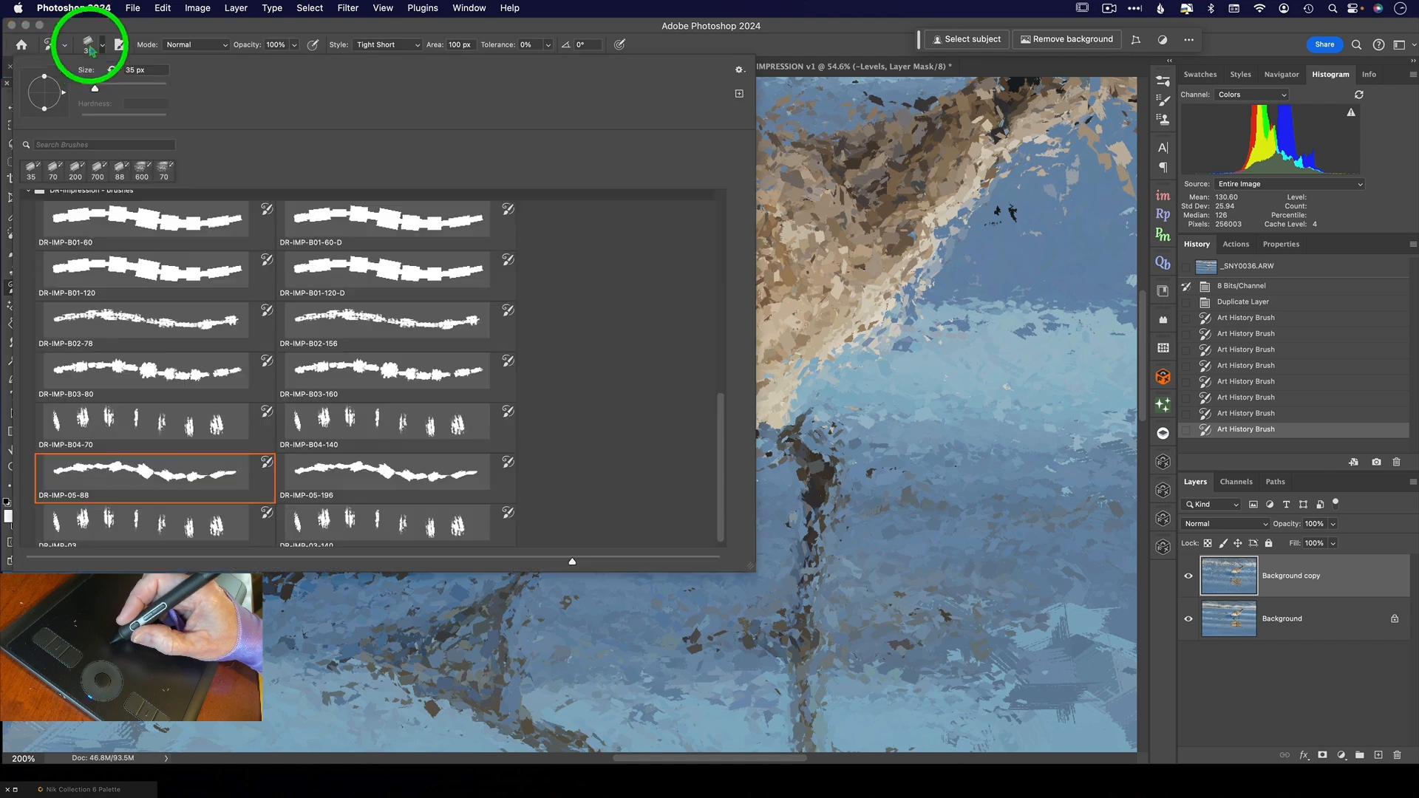
double_click(130, 473)
mouse_move(628, 231)
left_mouse_down()
mouse_move(610, 375)
mouse_move(549, 530)
mouse_move(442, 510)
mouse_move(394, 445)
mouse_move(476, 276)
mouse_move(608, 218)
mouse_move(657, 169)
mouse_move(800, 126)
mouse_move(893, 227)
mouse_move(817, 380)
left_mouse_up()
key("super+0")
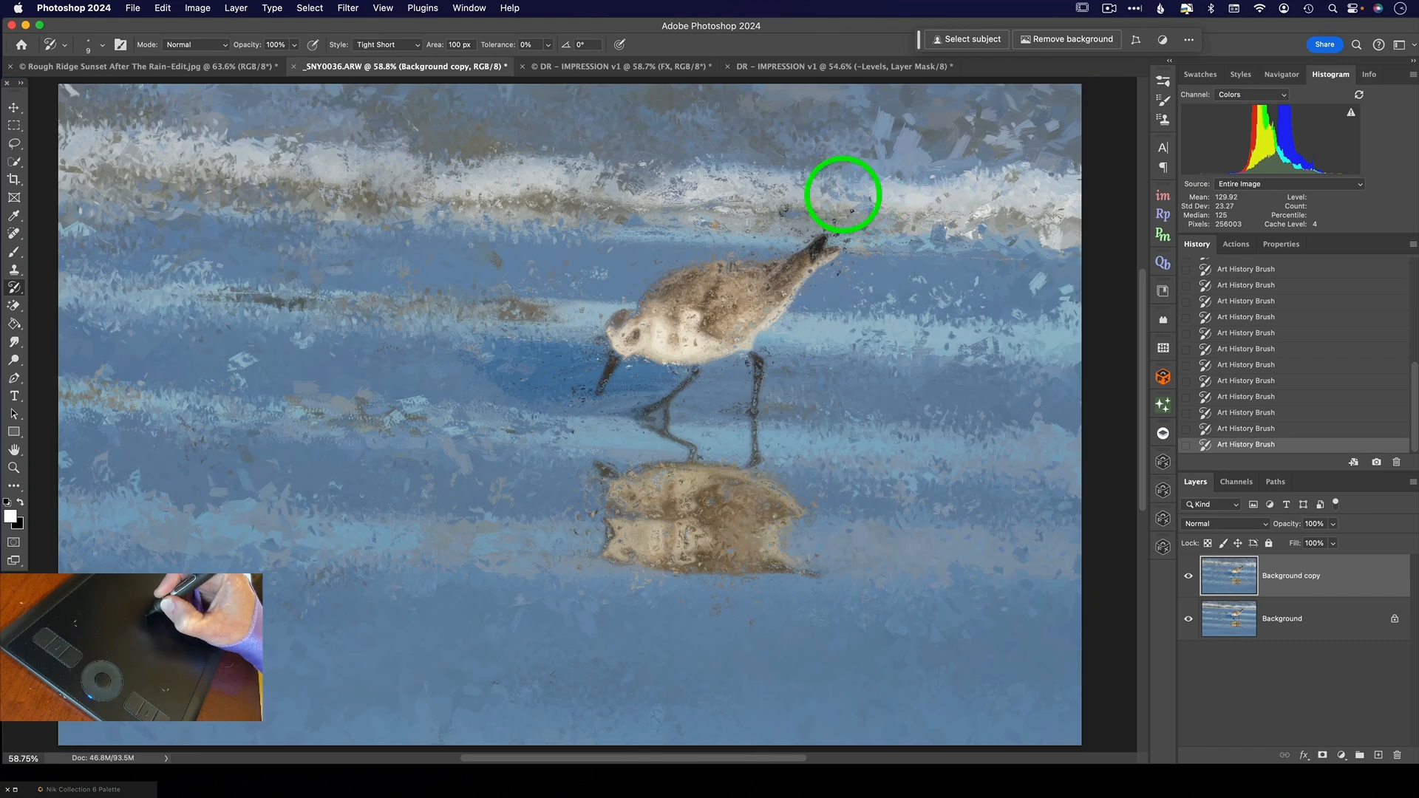
- Preview blend modes such as Vivid Light on the Background copy layer without applying any
left_click(1247, 525)
key("Escape")
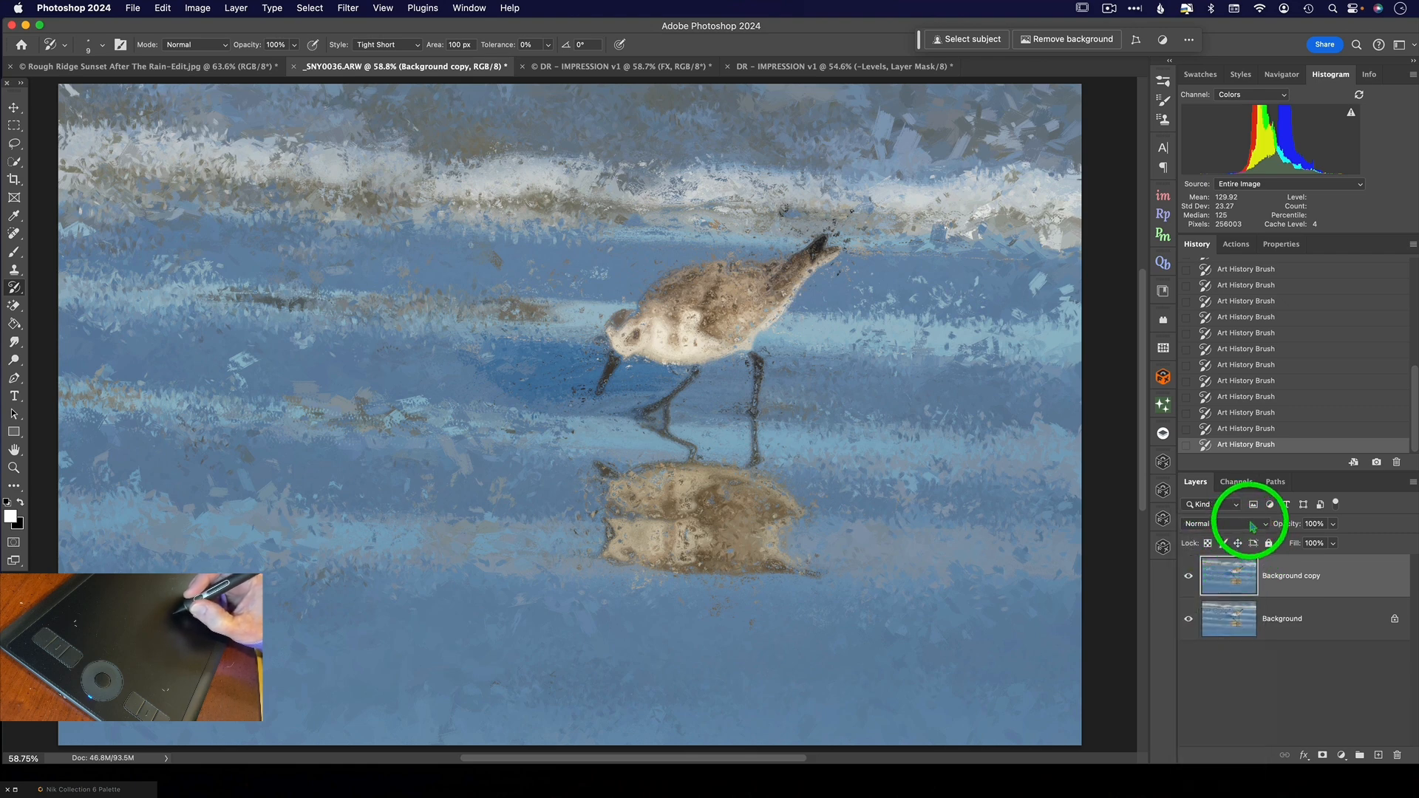
left_click(1251, 527)
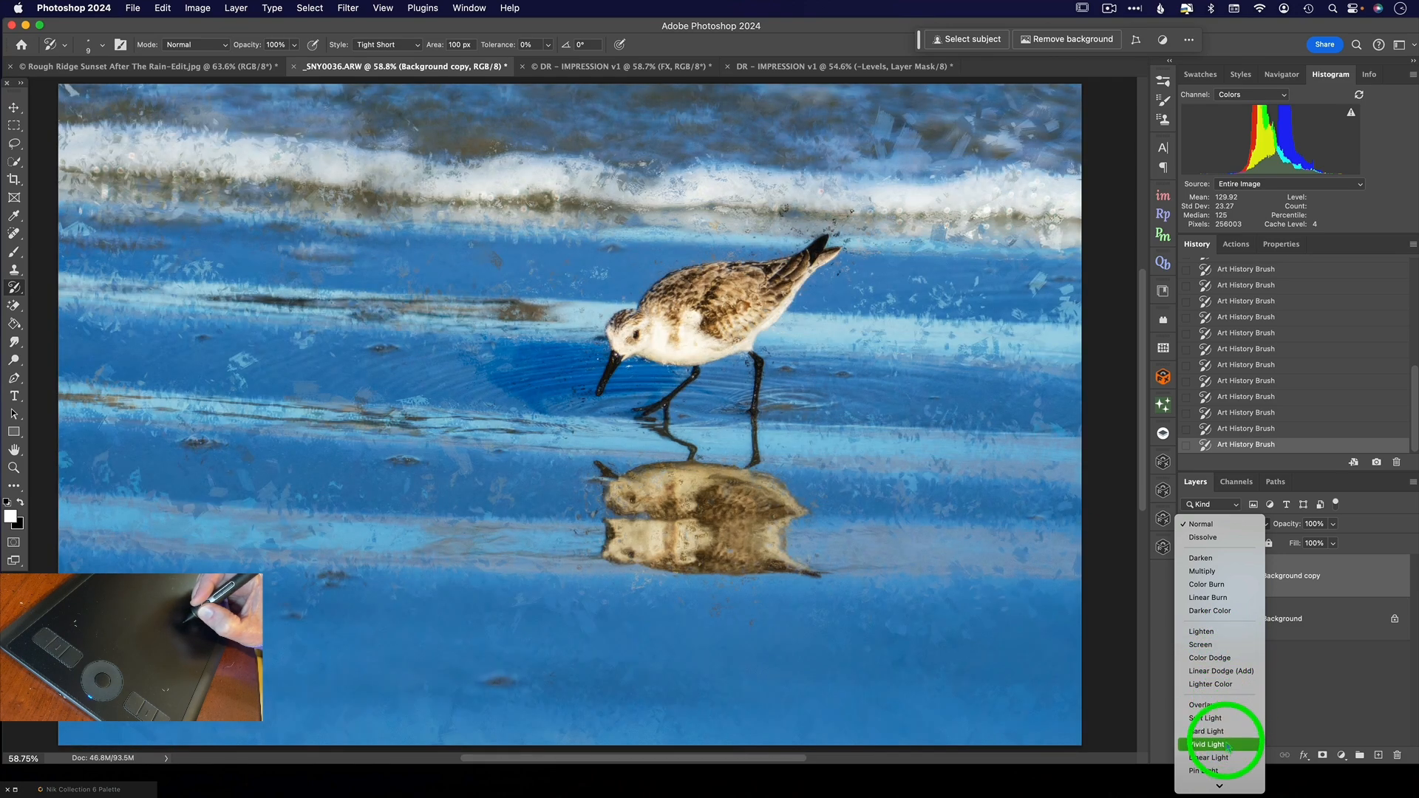
key("Escape")
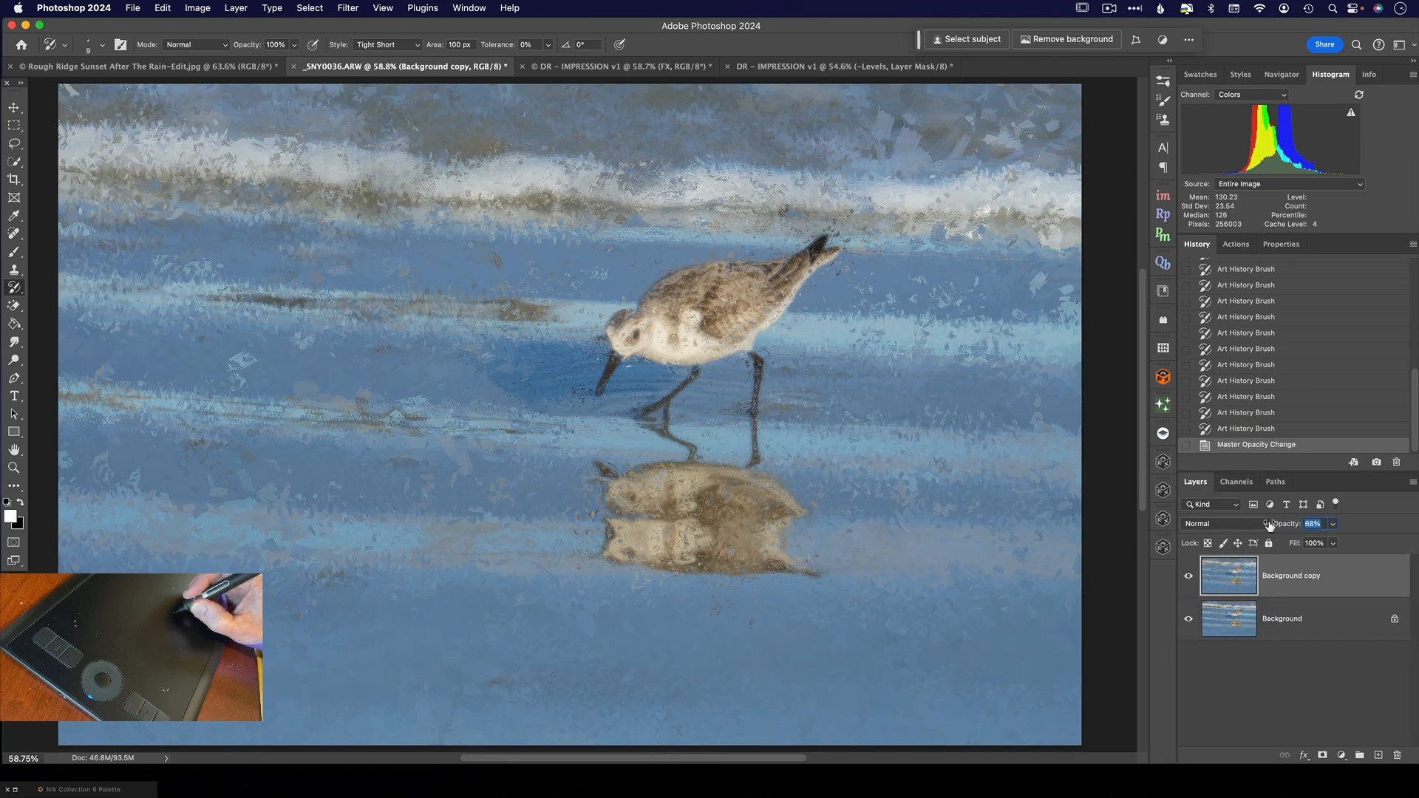
- Set the Background copy's opacity to 81% and add a layer mask to it, ready for painting with the Brush tool
left_click(1322, 755)
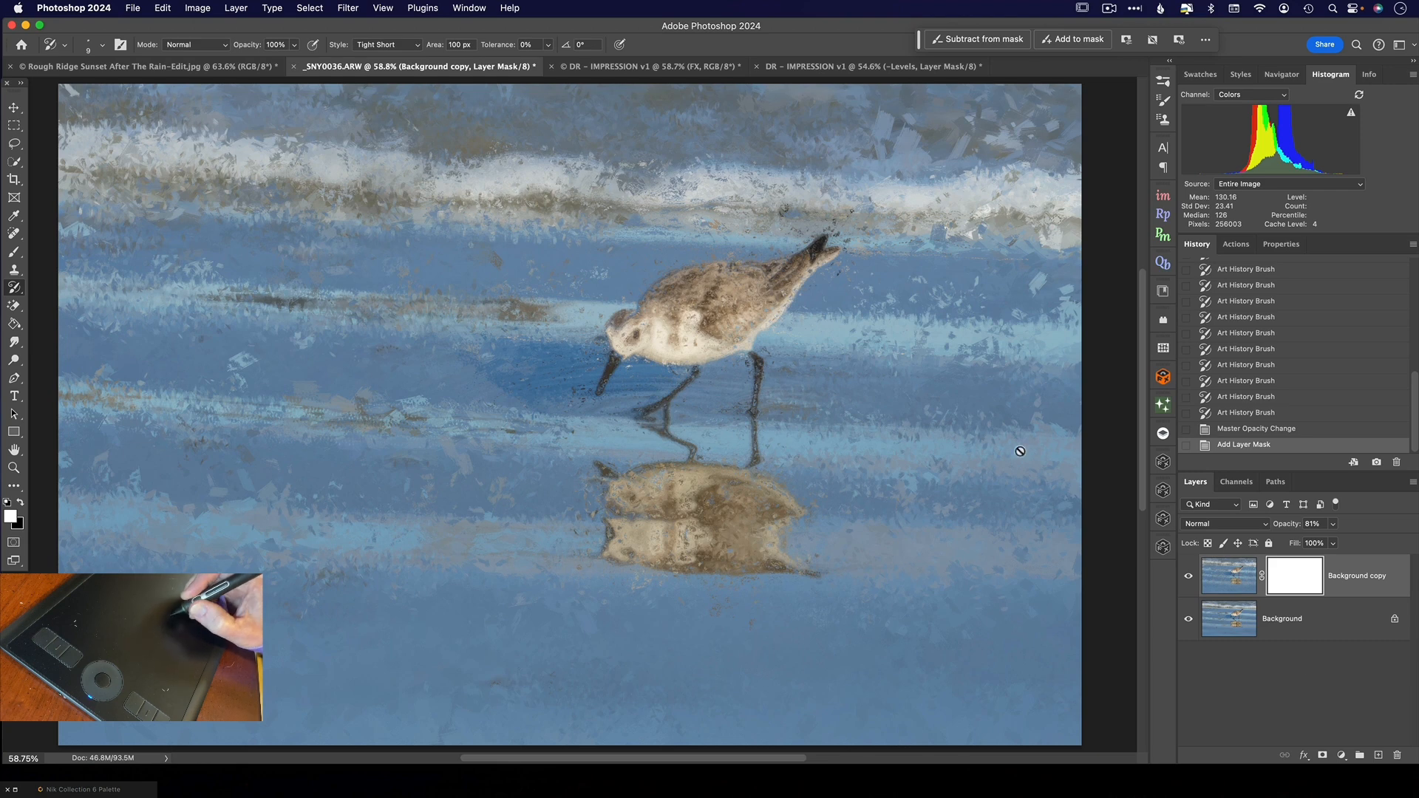
key("b")
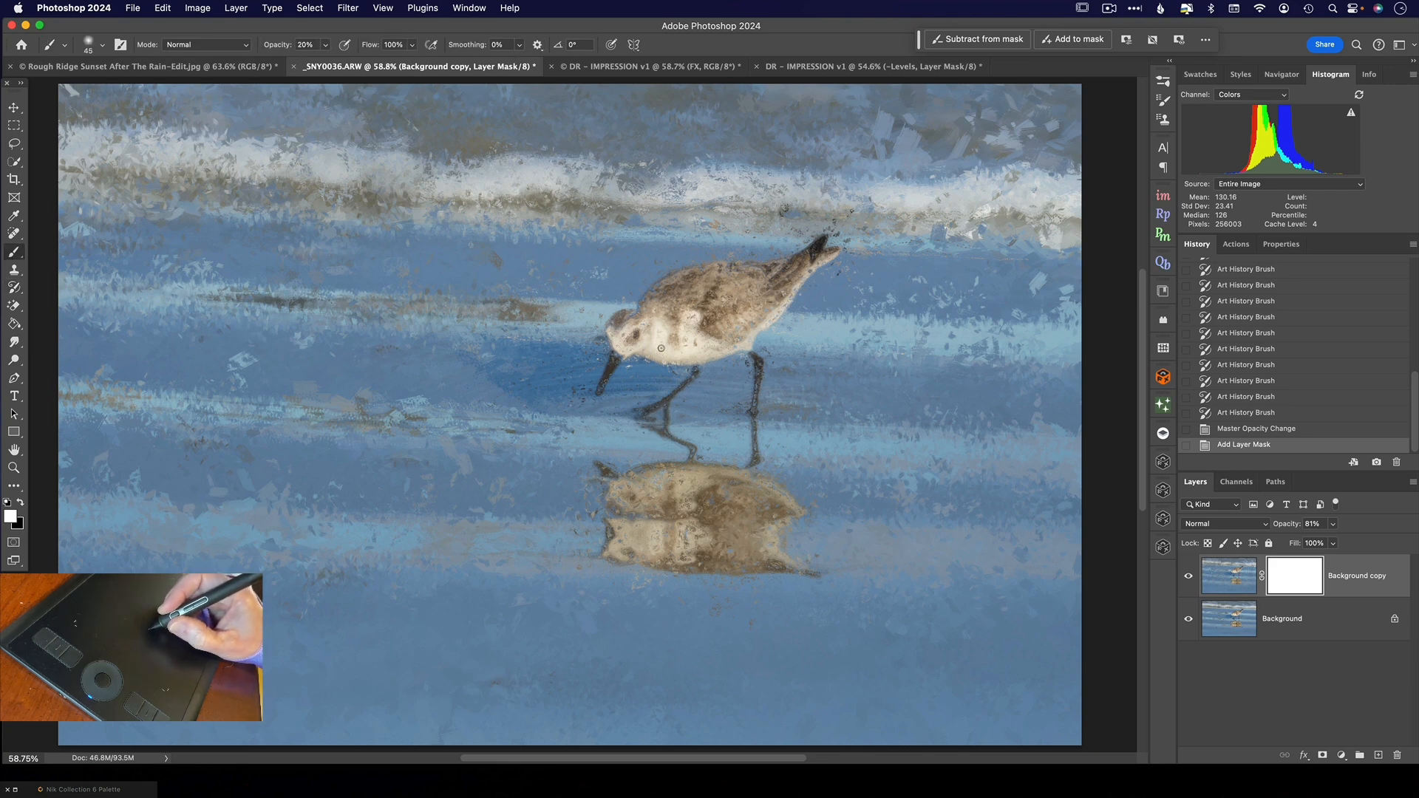